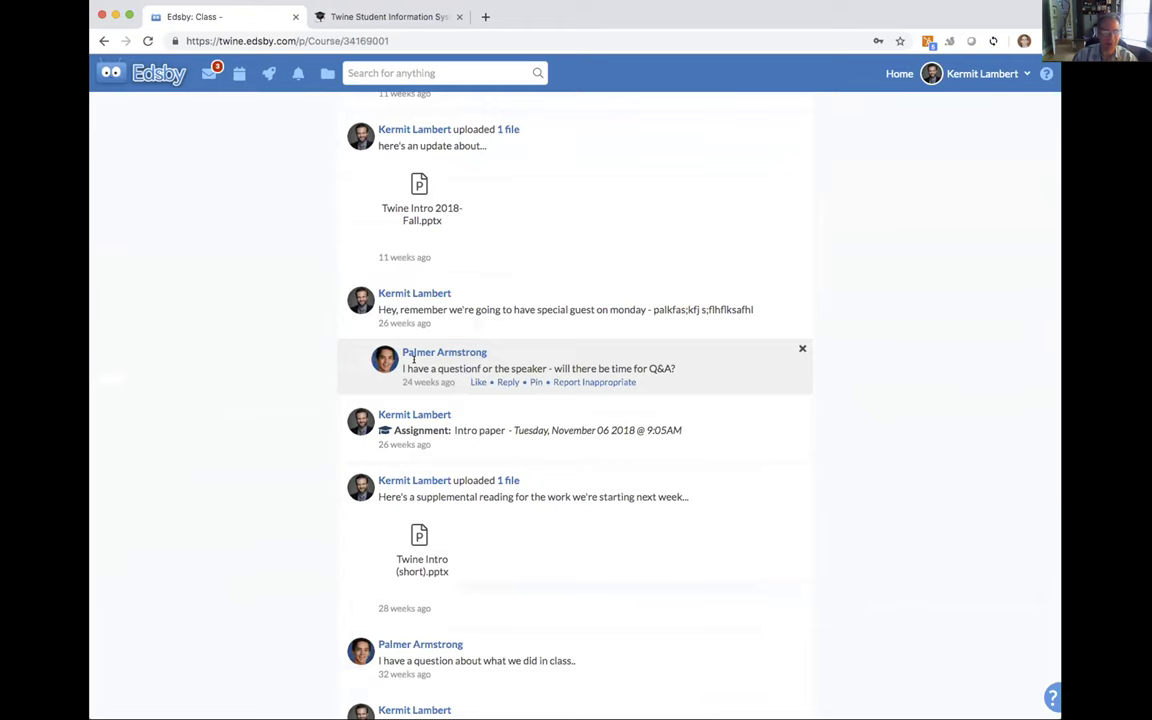
Step: Post the class note 'here's a handout for tomorrow.' with Lesson Overview.docx attached
scroll(522, 458, "down", 3)
scroll(486, 458, "up", 20)
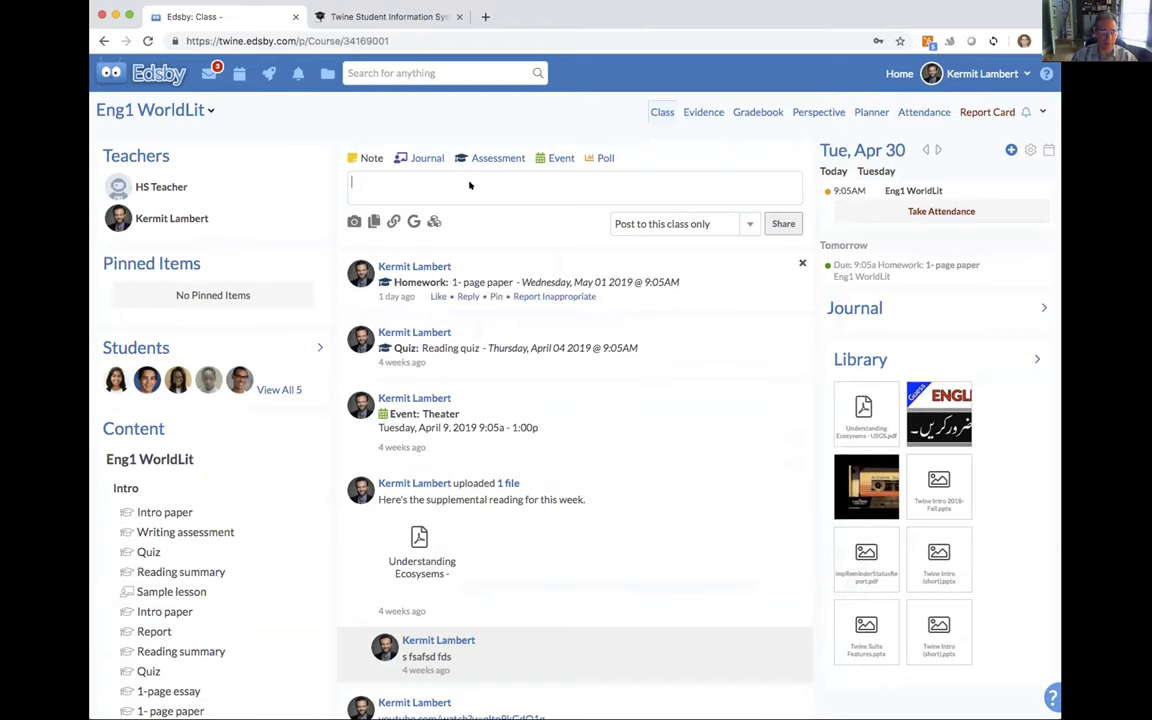
type("here's a handout for tomorrow.")
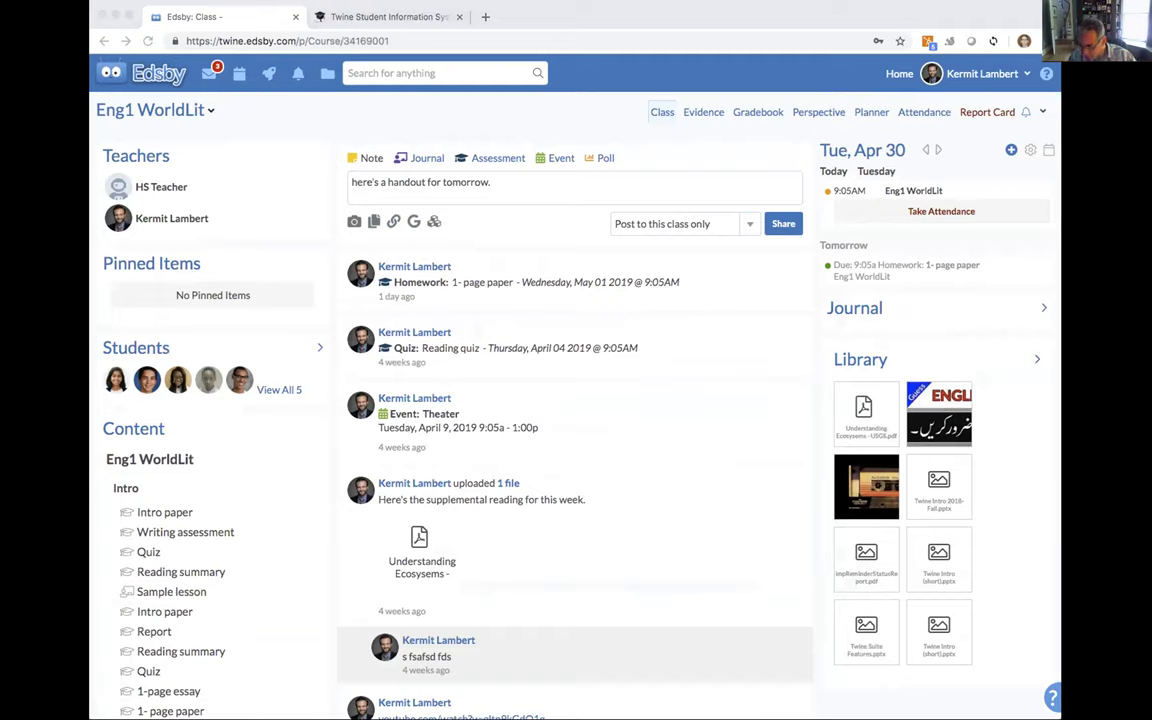
mouse_move(458, 205)
left_mouse_down()
mouse_move(440, 220)
mouse_move(463, 217)
left_mouse_up()
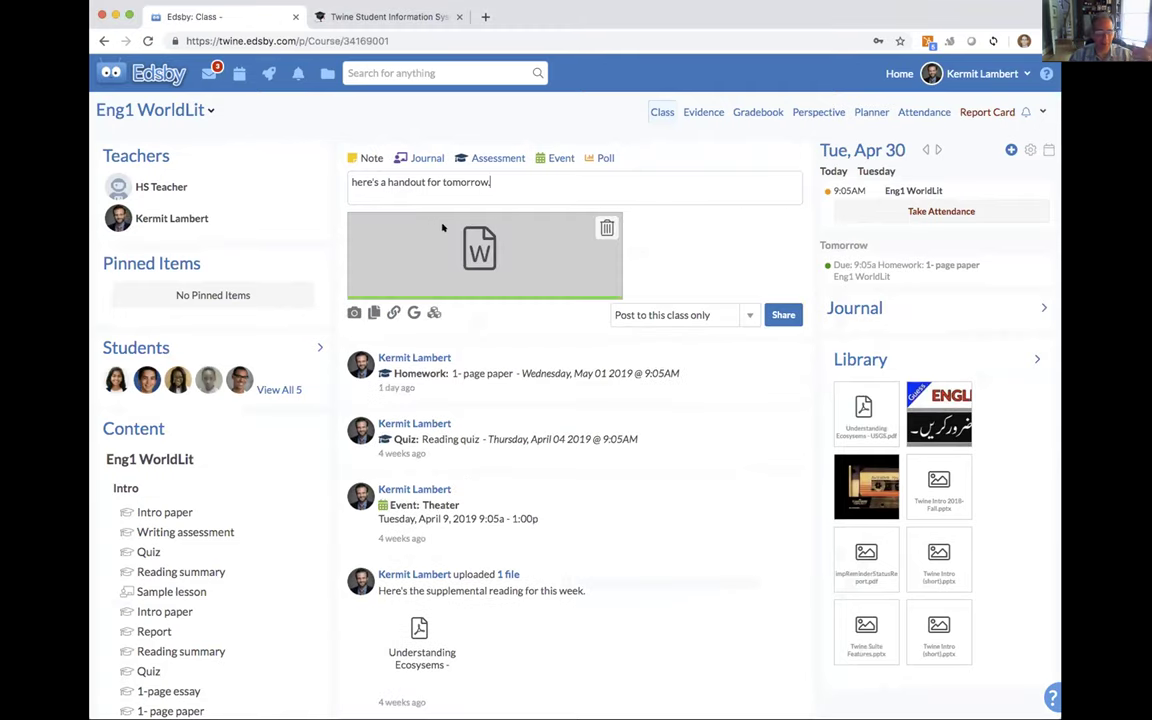
key("ctrl+Return")
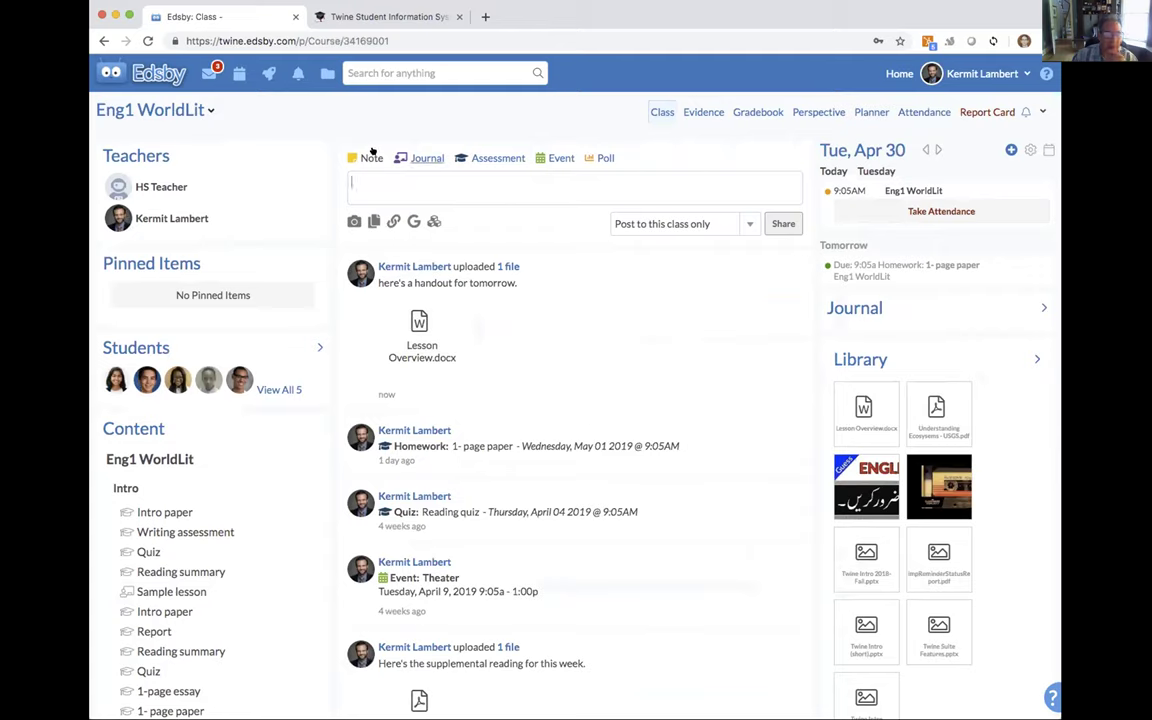
Step: Create a new assessment named '1 page paer' with type Essay
left_click(557, 160)
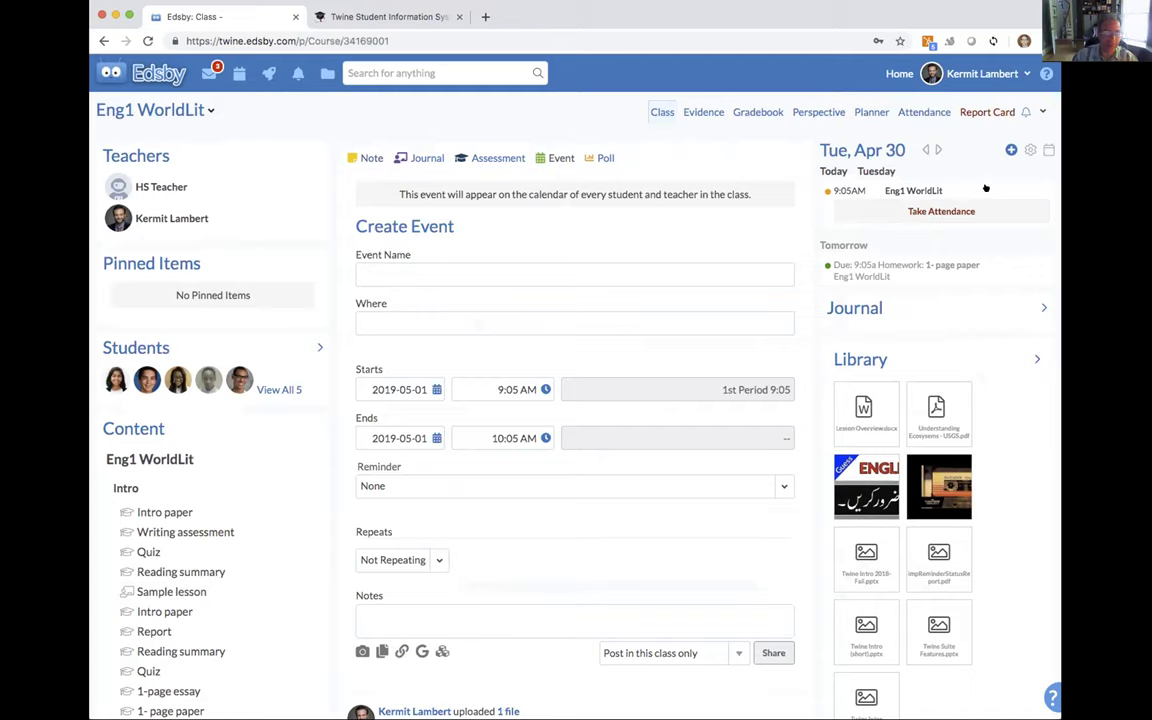
left_click(484, 158)
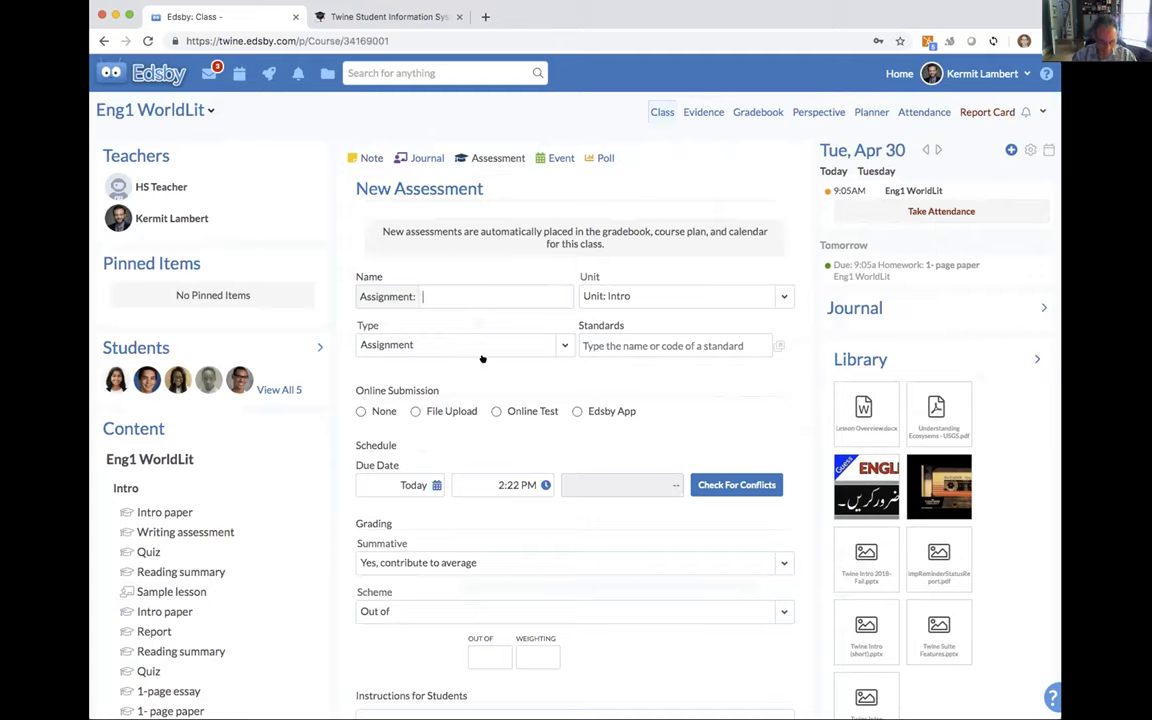
type("1 page paer")
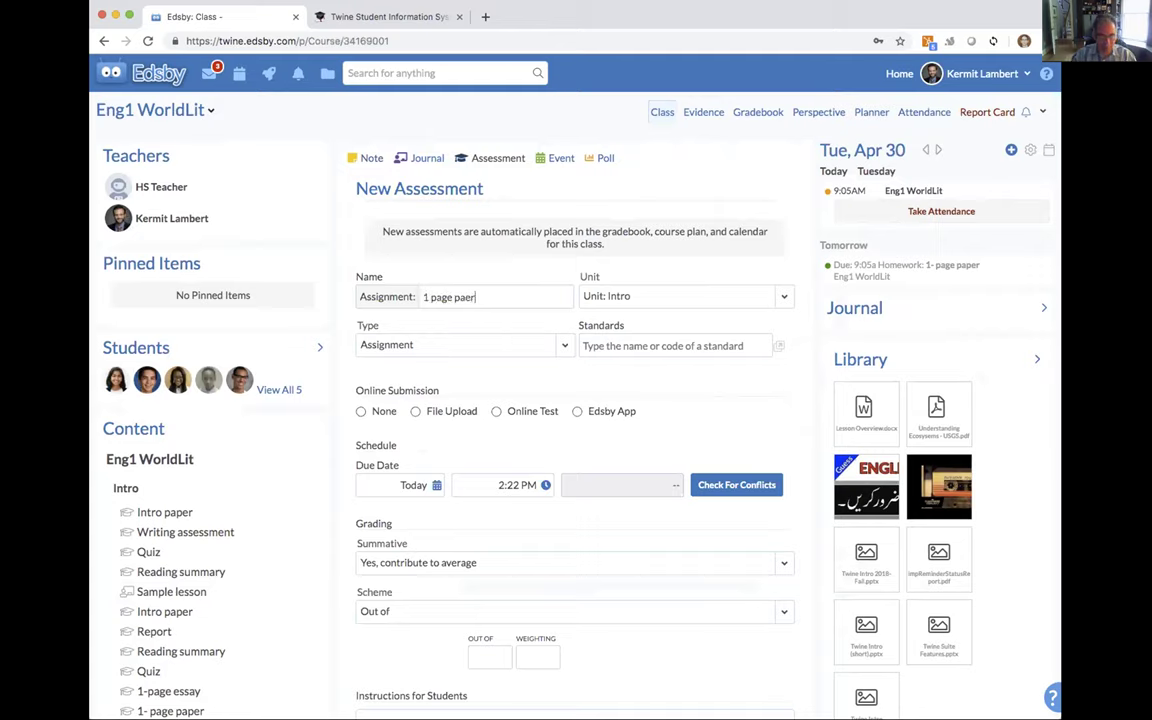
left_click(561, 343)
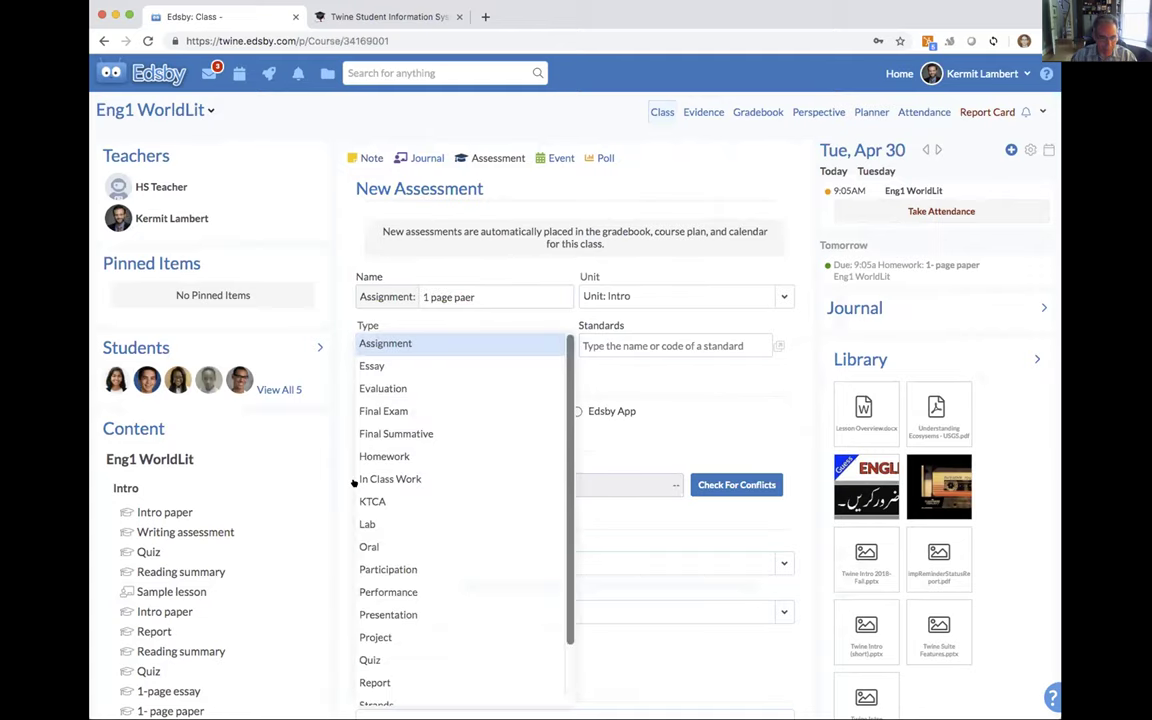
left_click(378, 366)
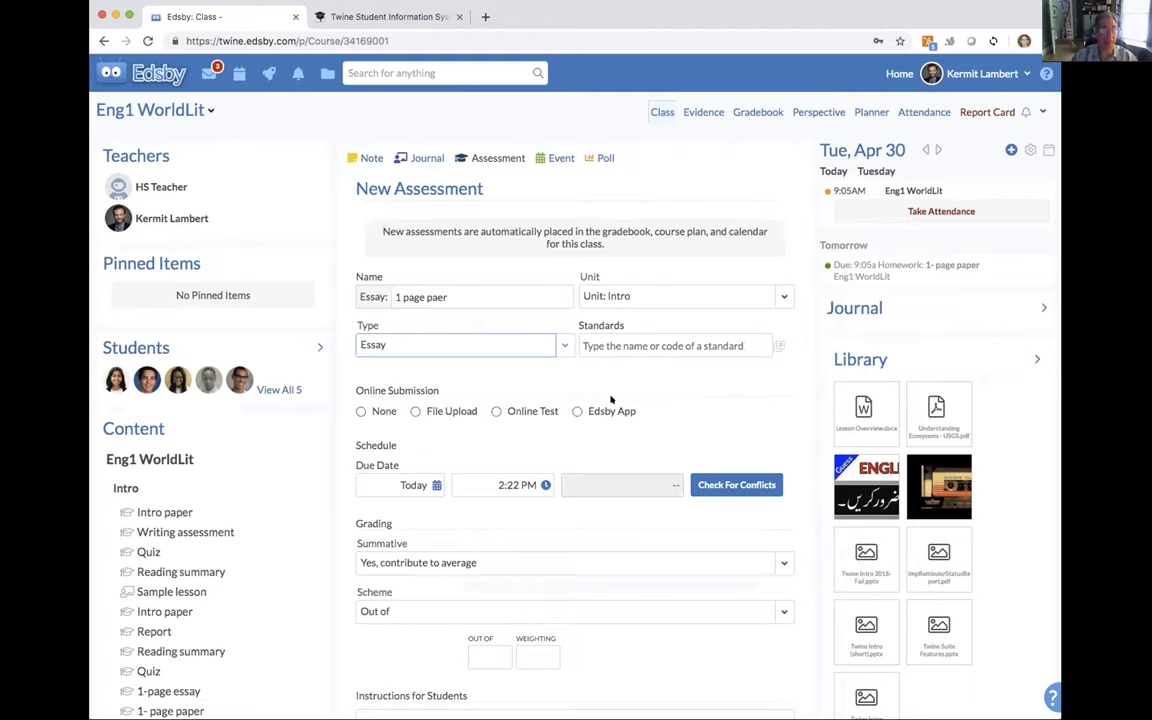
Step: From the CC.ELA.9 Writing topic, attach standards W.9-10.1 and W.9-10.10 to the essay
left_click(775, 345)
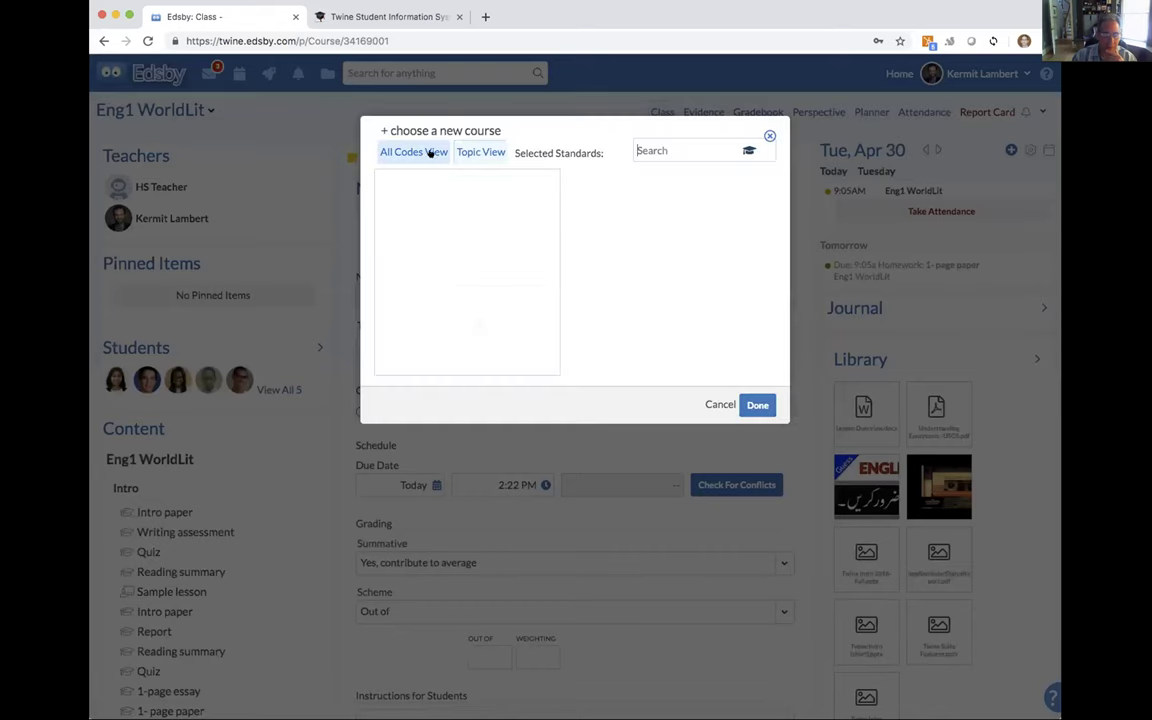
left_click(405, 131)
scroll(448, 268, "down", 2)
left_click(414, 306)
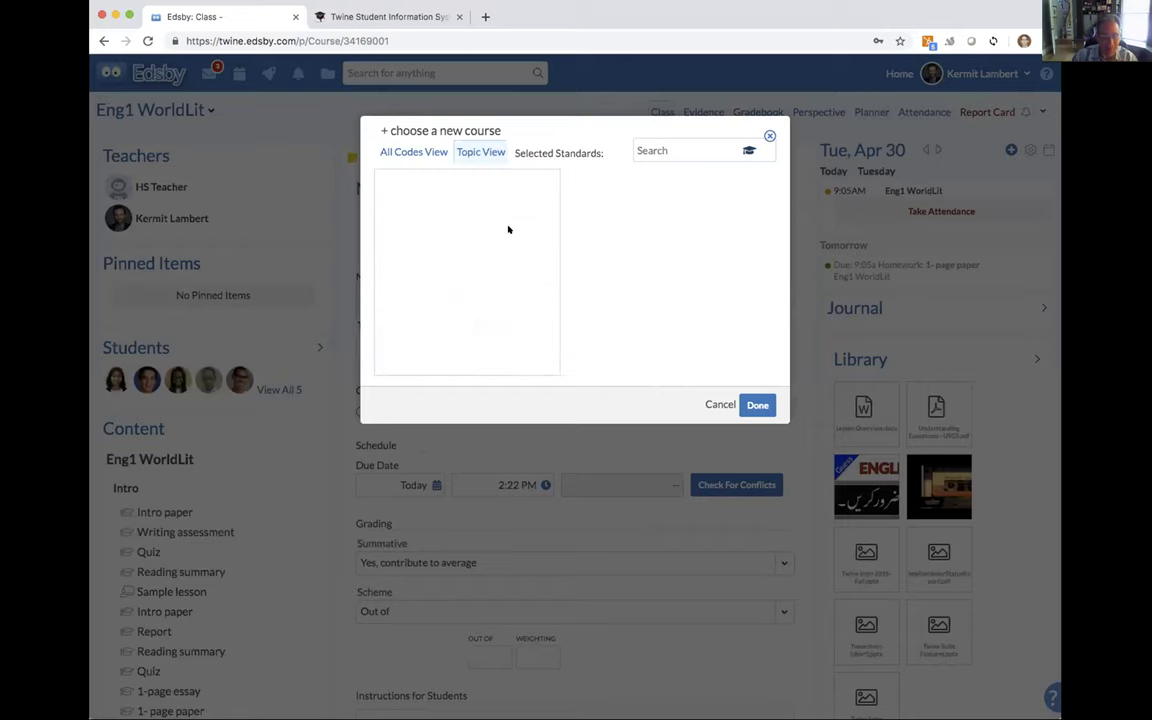
left_click(440, 152)
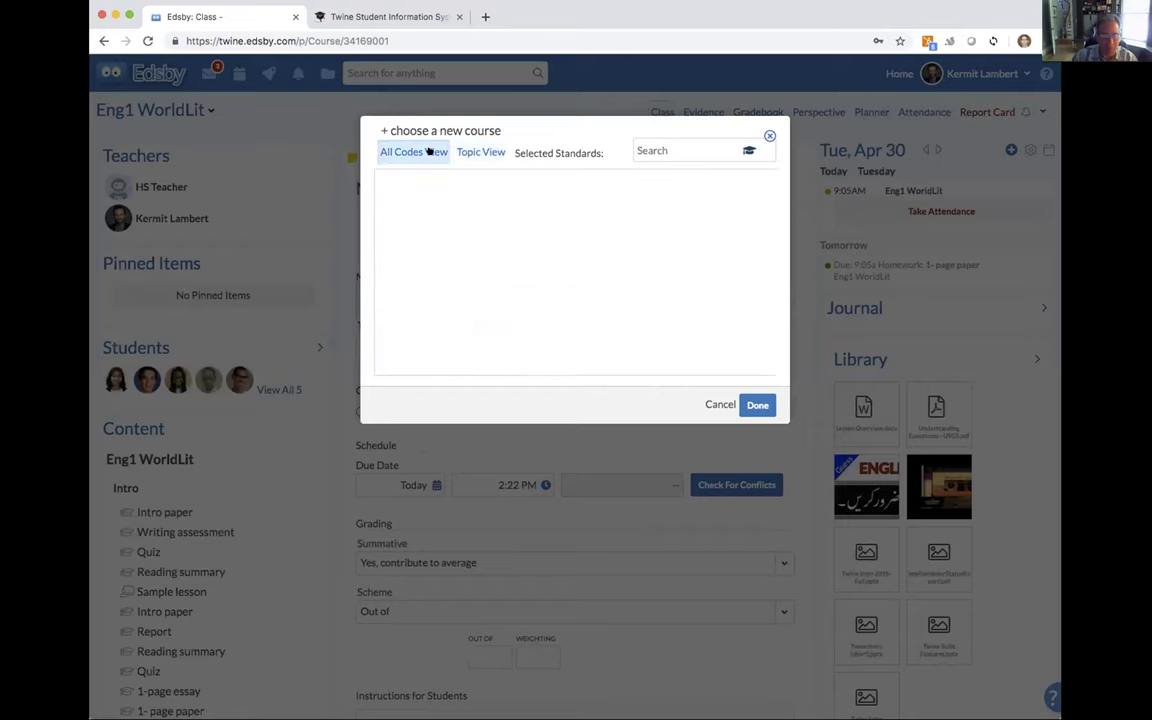
left_click(481, 152)
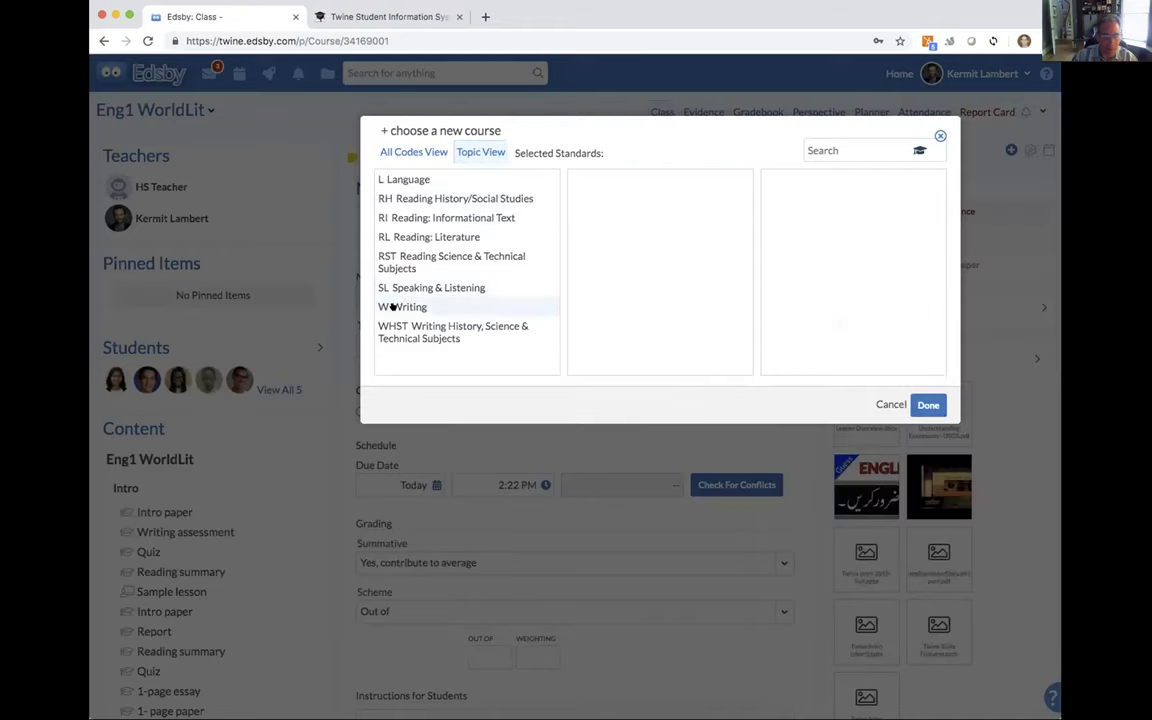
left_click(404, 306)
left_click(625, 195)
left_click(625, 260)
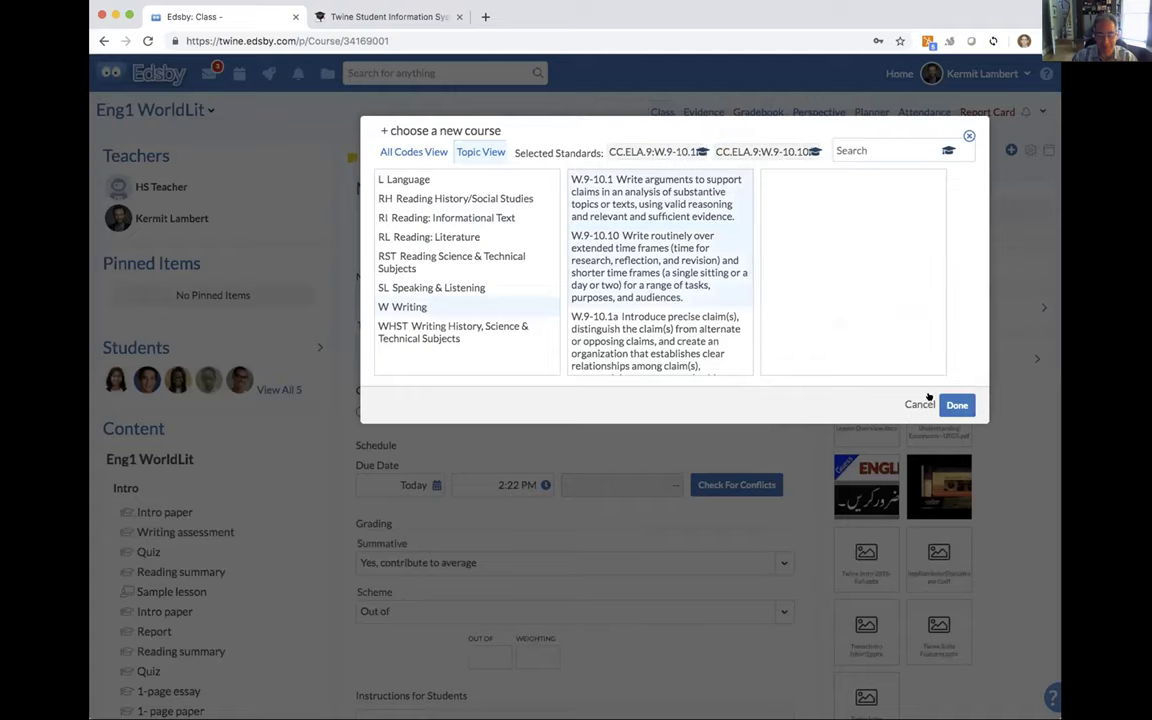
left_click(955, 404)
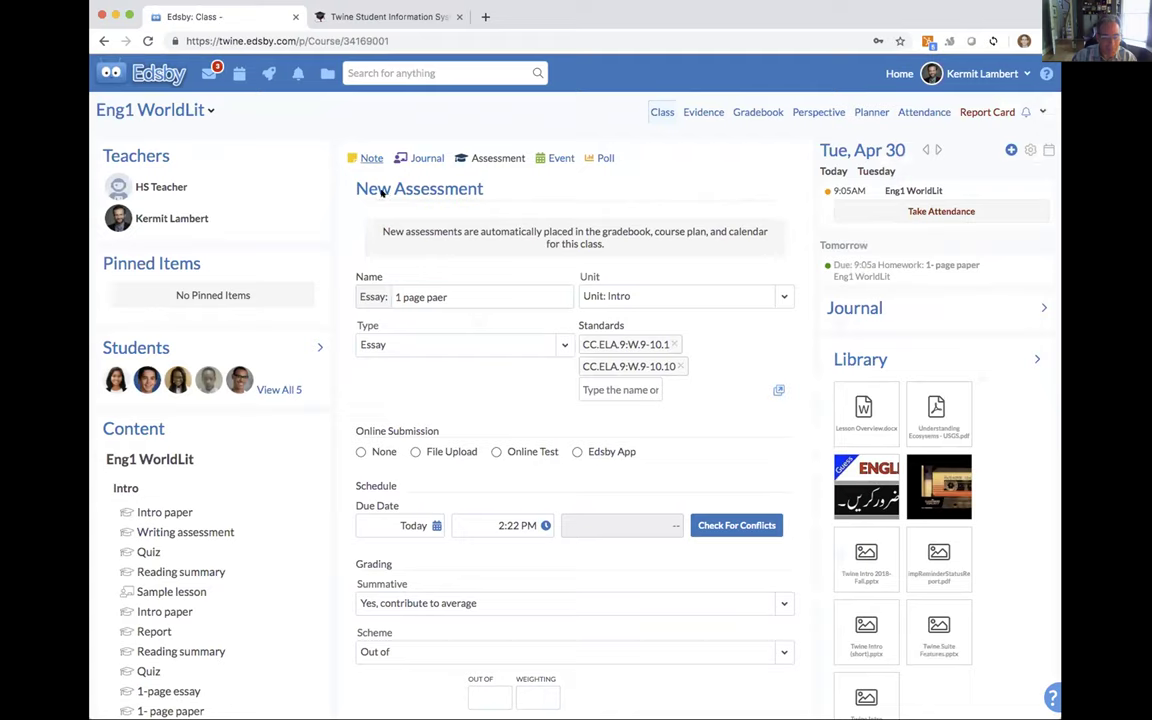
Step: Cross-post the essay to Eng III Writing, Eng IV Literature and English 8
scroll(522, 337, "down", 8)
scroll(522, 337, "down", 1)
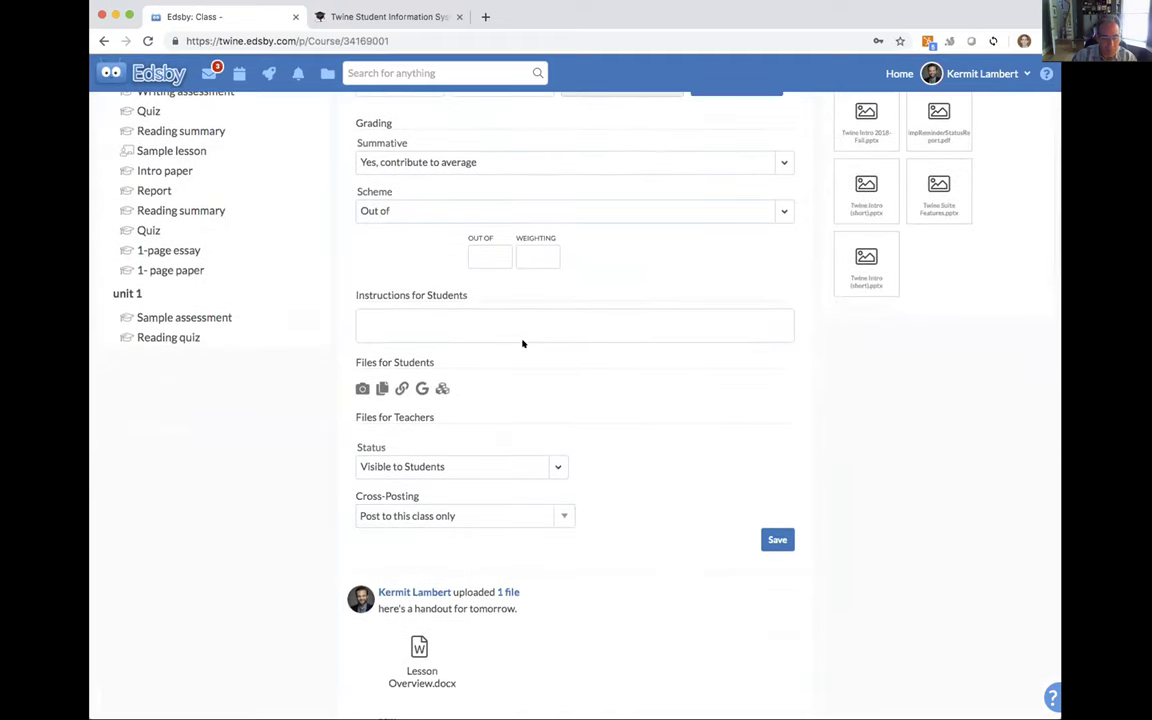
scroll(522, 343, "up", 5)
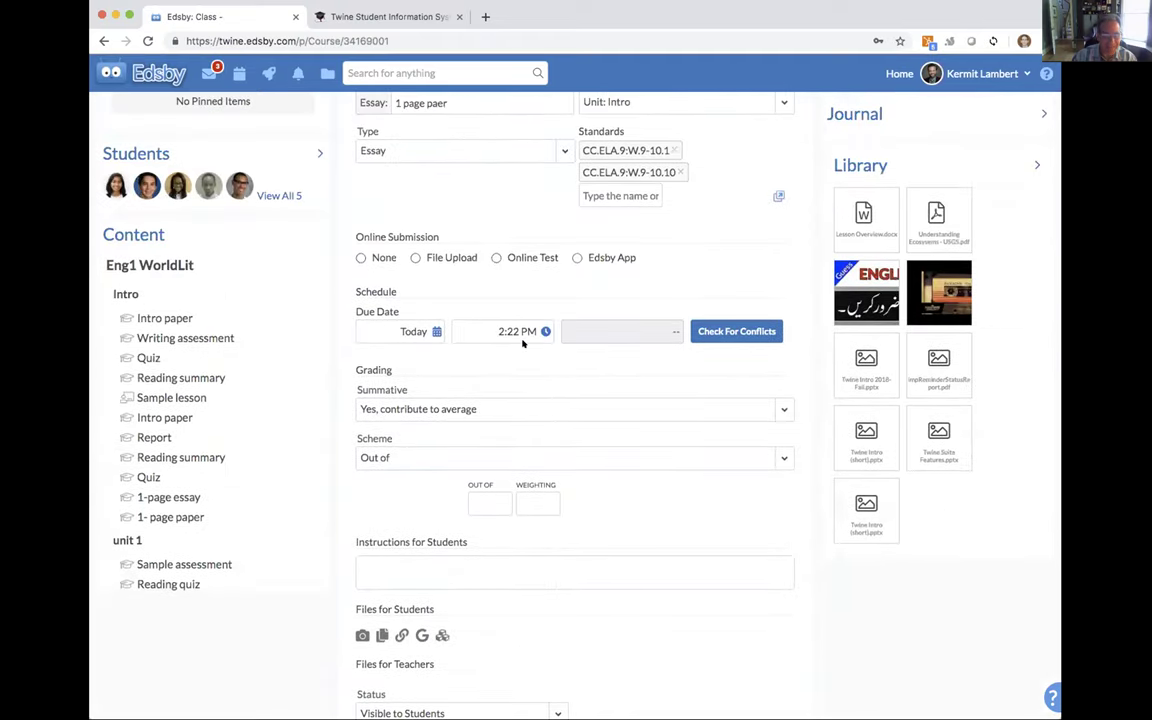
scroll(522, 343, "down", 6)
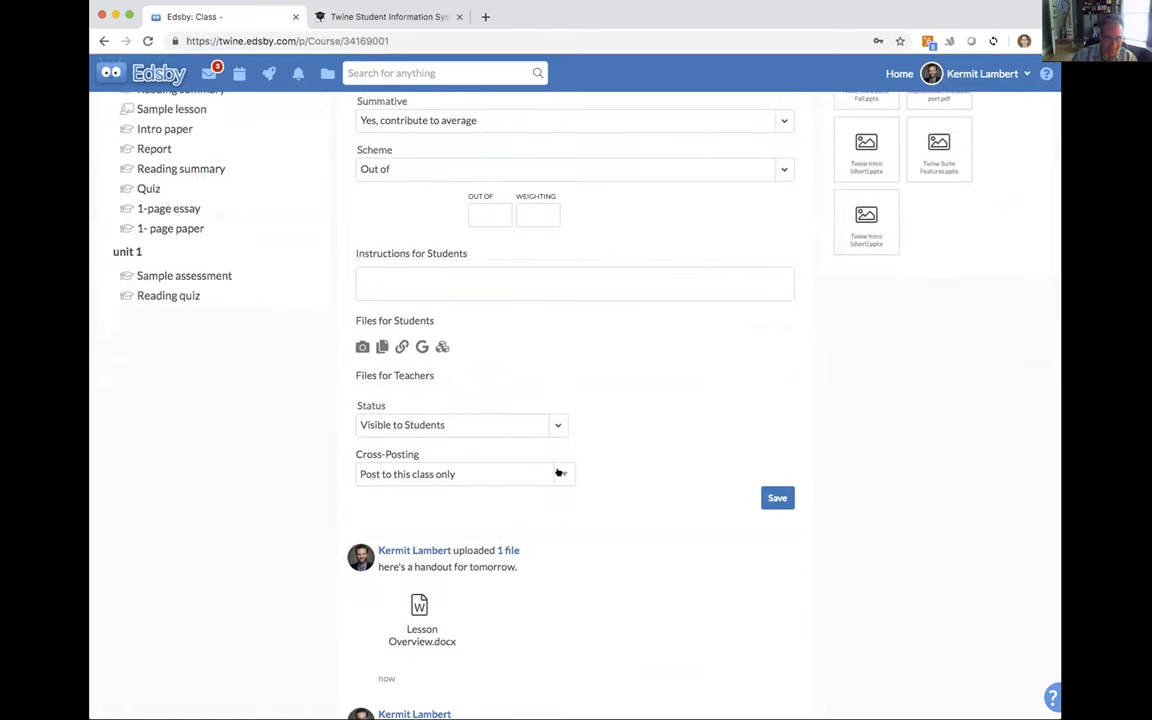
left_click(559, 472)
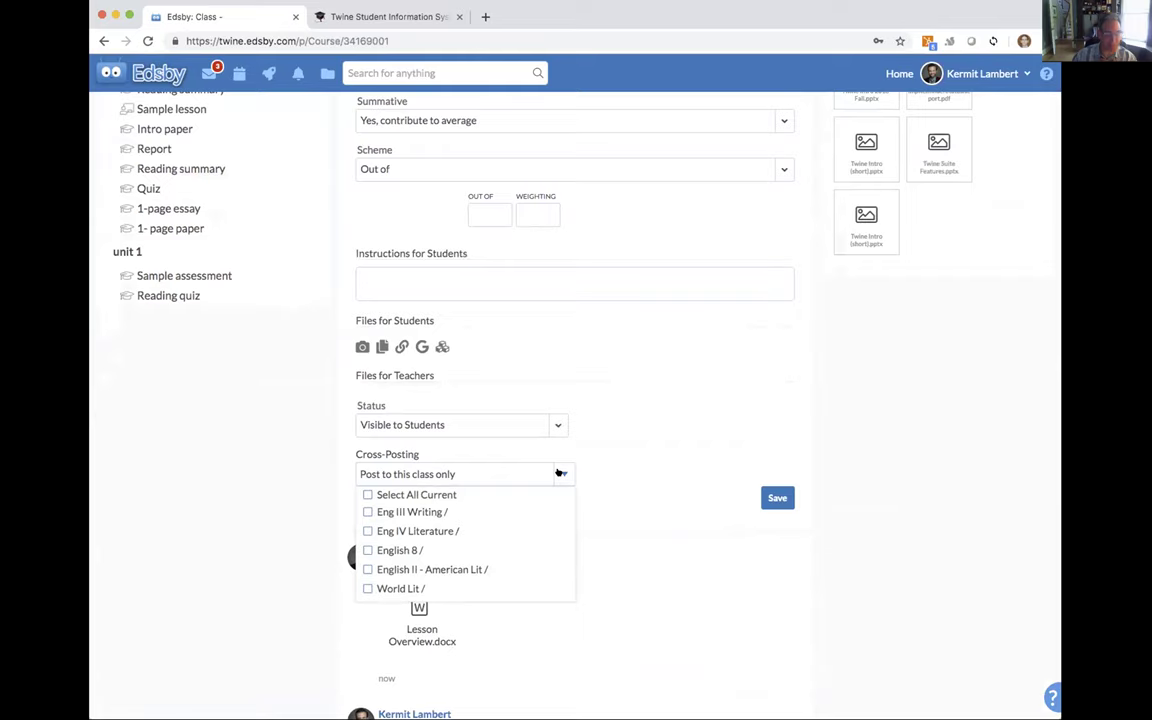
left_click(367, 512)
left_click(367, 531)
left_click(367, 550)
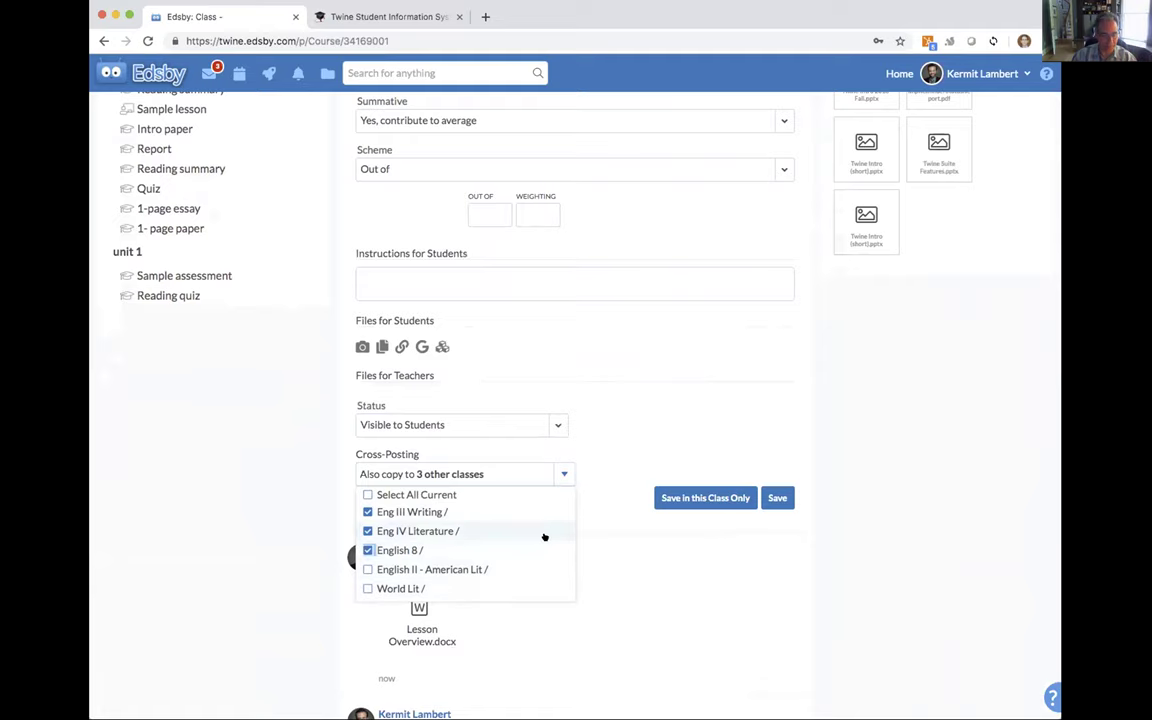
left_click(888, 477)
scroll(918, 466, "up", 10)
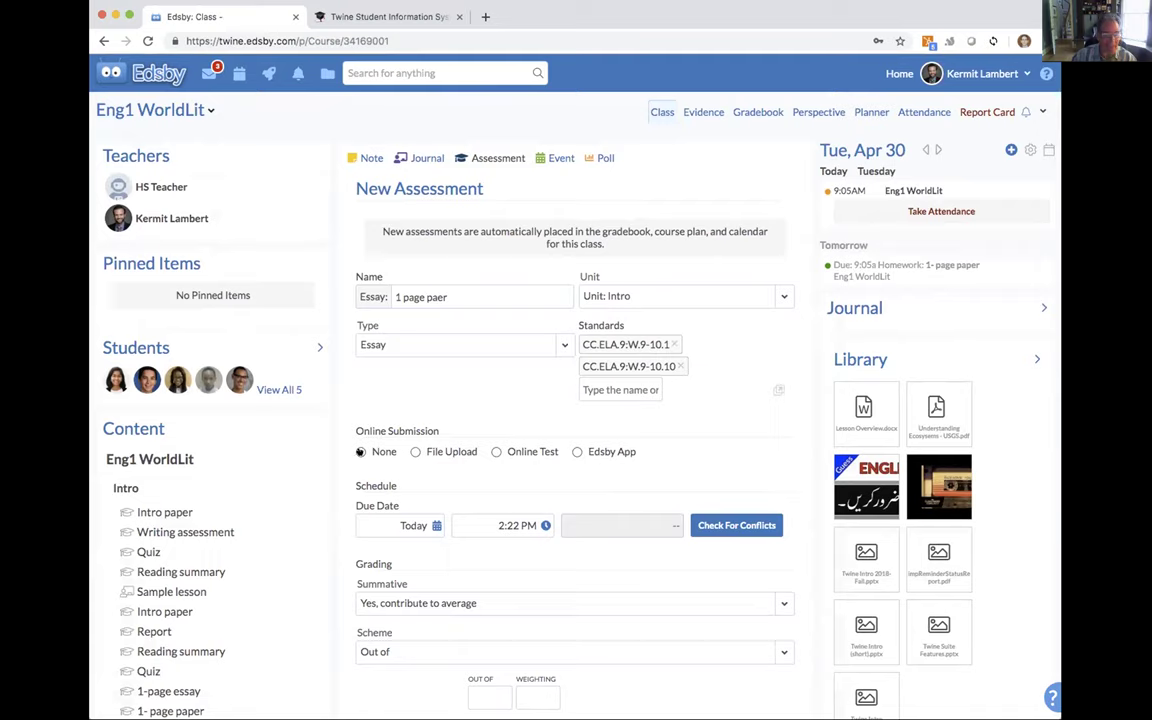
Step: Set online submission to None, due date May 2, 2019 9:05 AM, and check conflicts
left_click(415, 452)
left_click(361, 452)
scroll(487, 535, "down", 2)
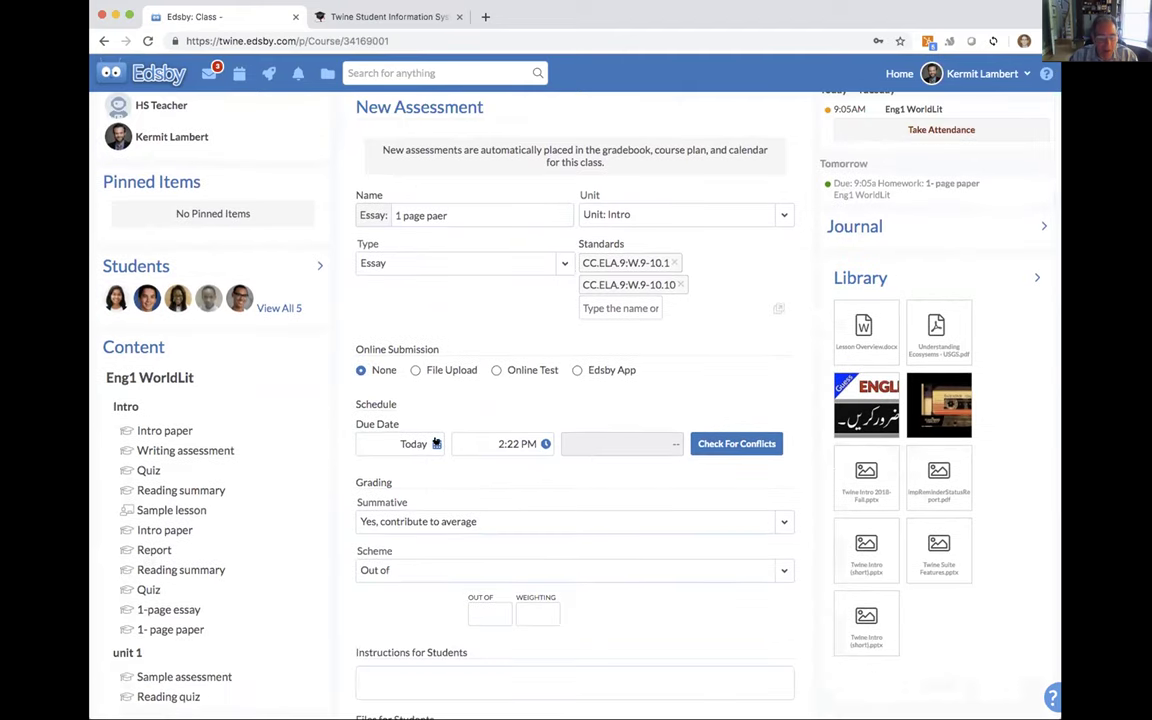
left_click(420, 444)
left_click(524, 364)
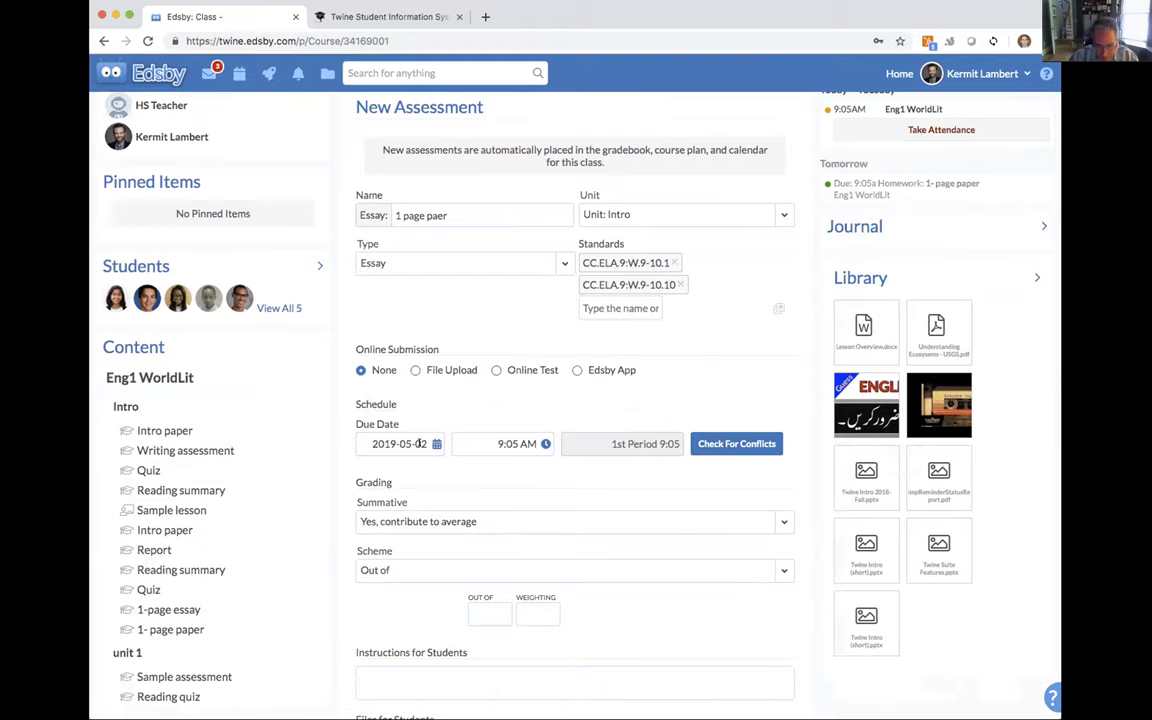
left_click(720, 444)
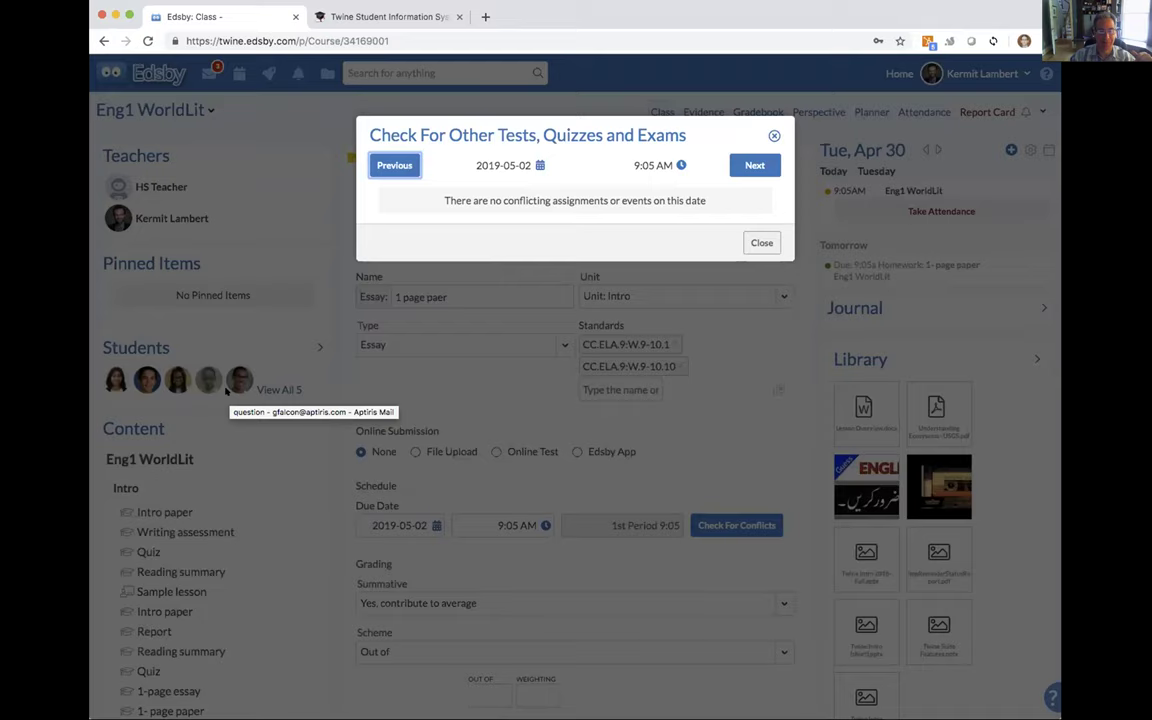
Step: Close the conflict report, which shows no clashes on 2019-05-02
left_click(773, 135)
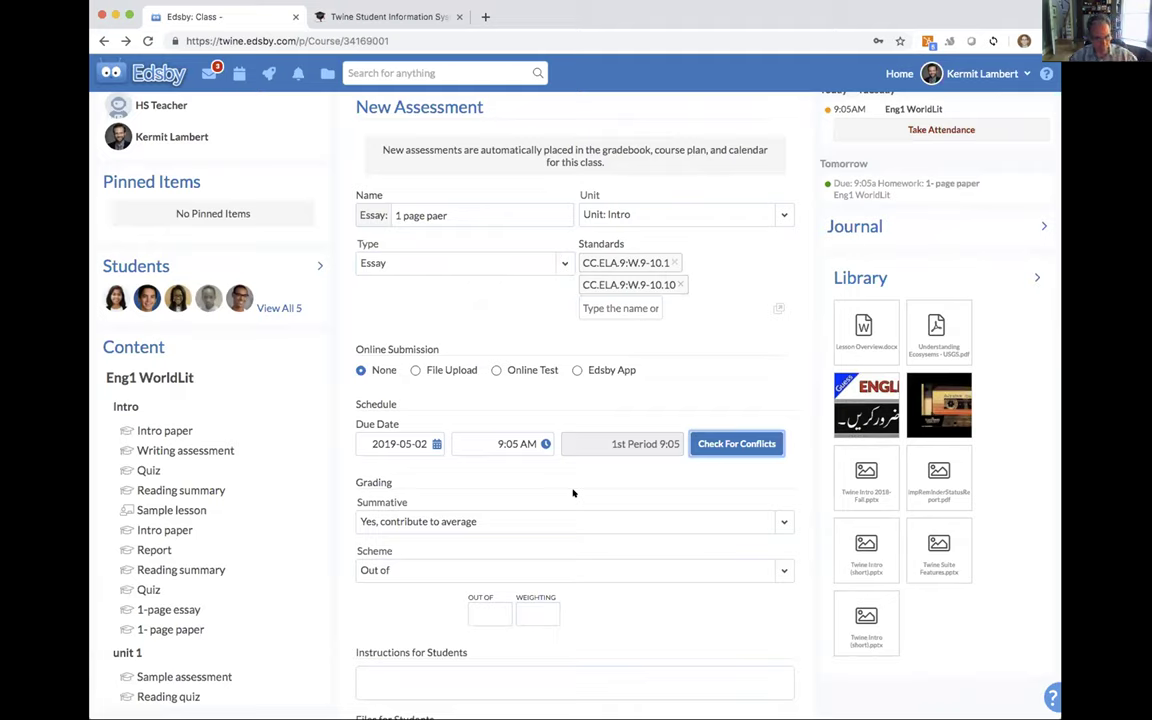
Step: Return to the browser form and list the Grading Scheme options, including Rubric
key("super+Tab")
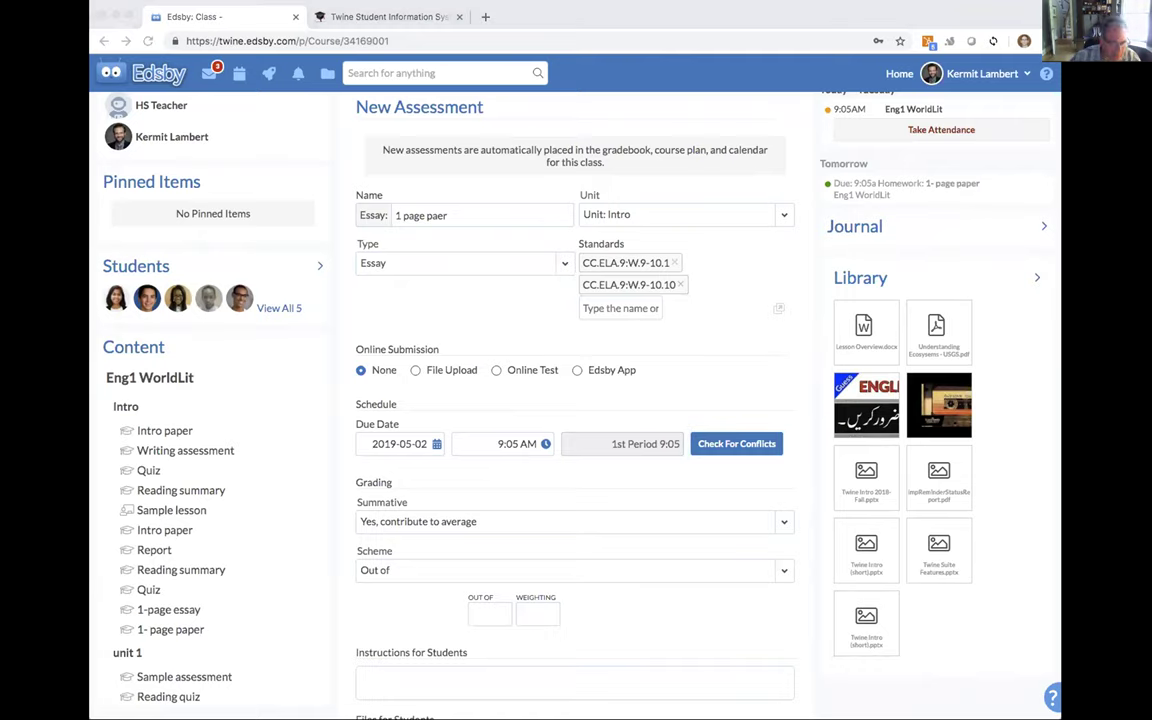
left_click(776, 9)
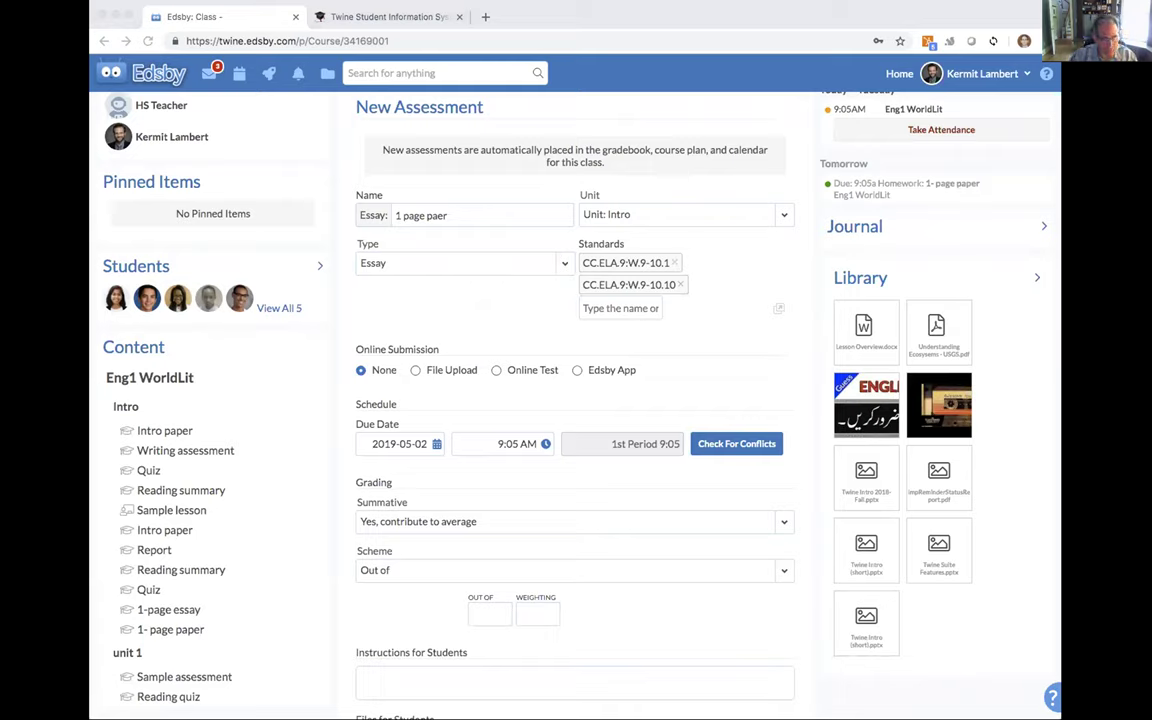
left_click(1027, 402)
scroll(1027, 402, "down", 1)
scroll(1027, 402, "up", 2)
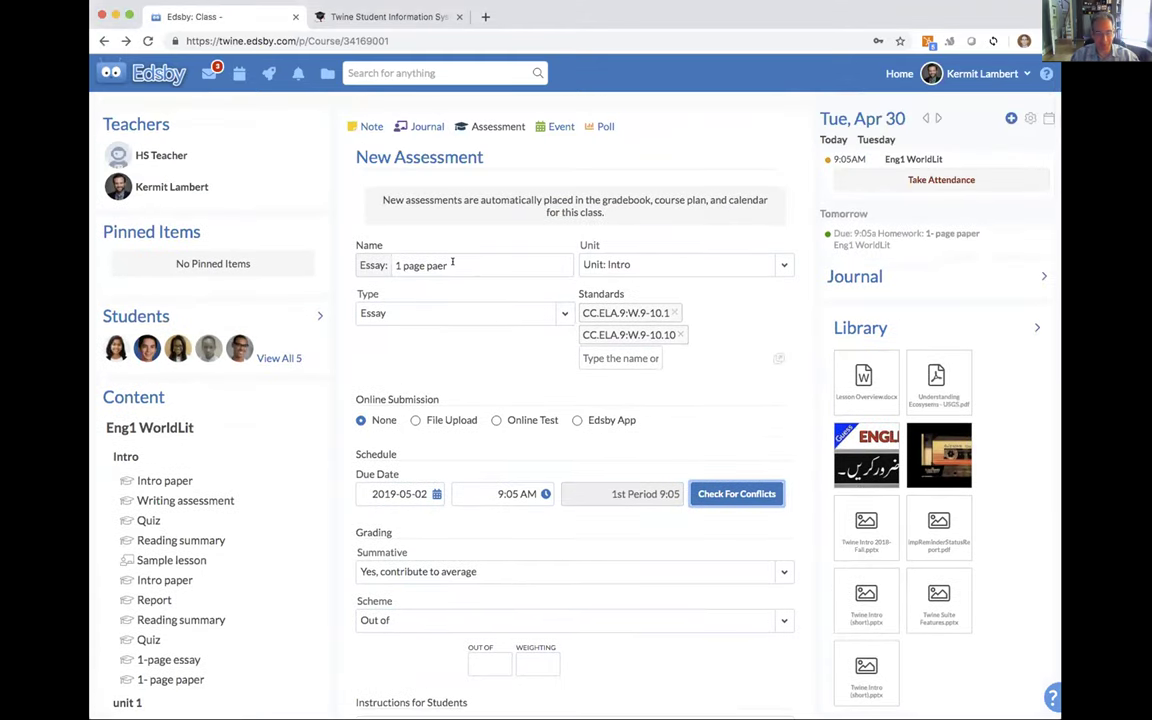
scroll(452, 263, "down", 3)
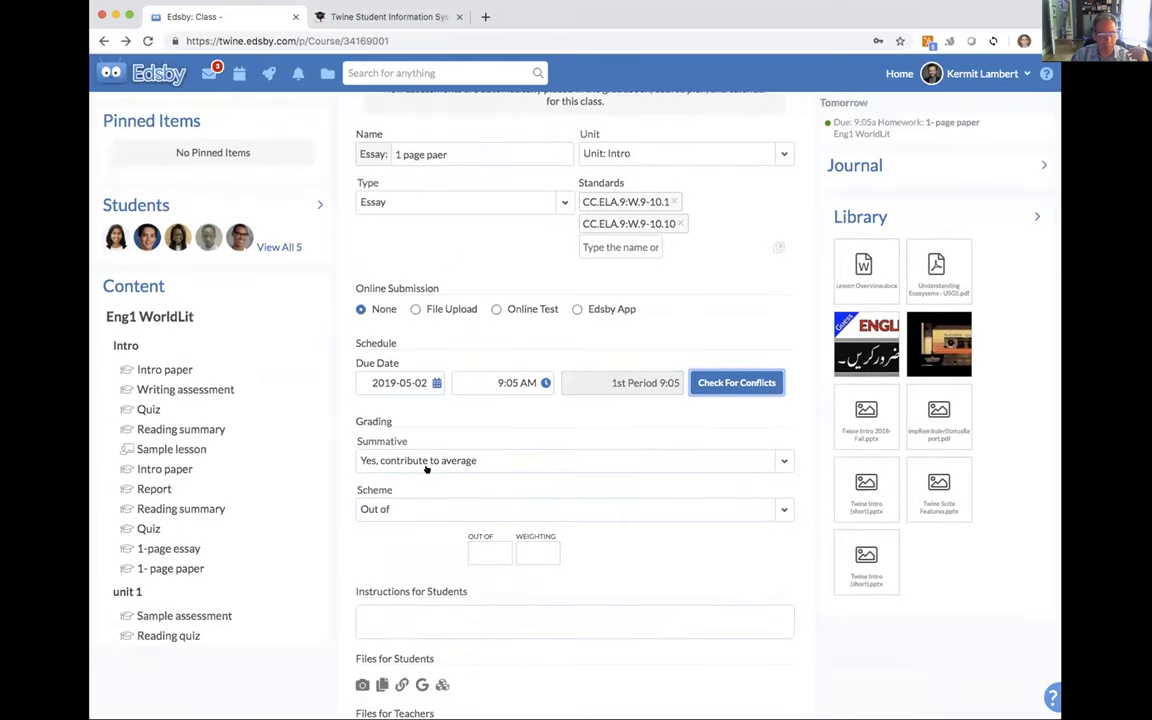
scroll(425, 468, "down", 1)
left_click(406, 468)
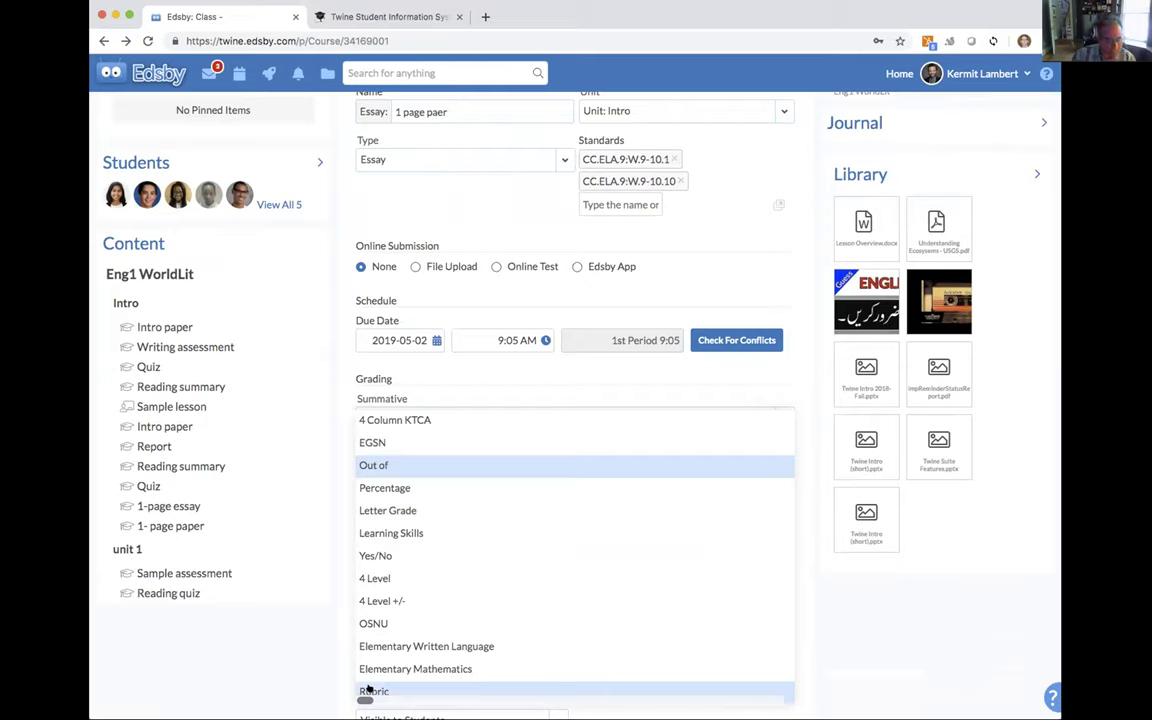
Step: Grade by Rubric using the existing 9th grade writing rubric with weighting 10
left_click(370, 690)
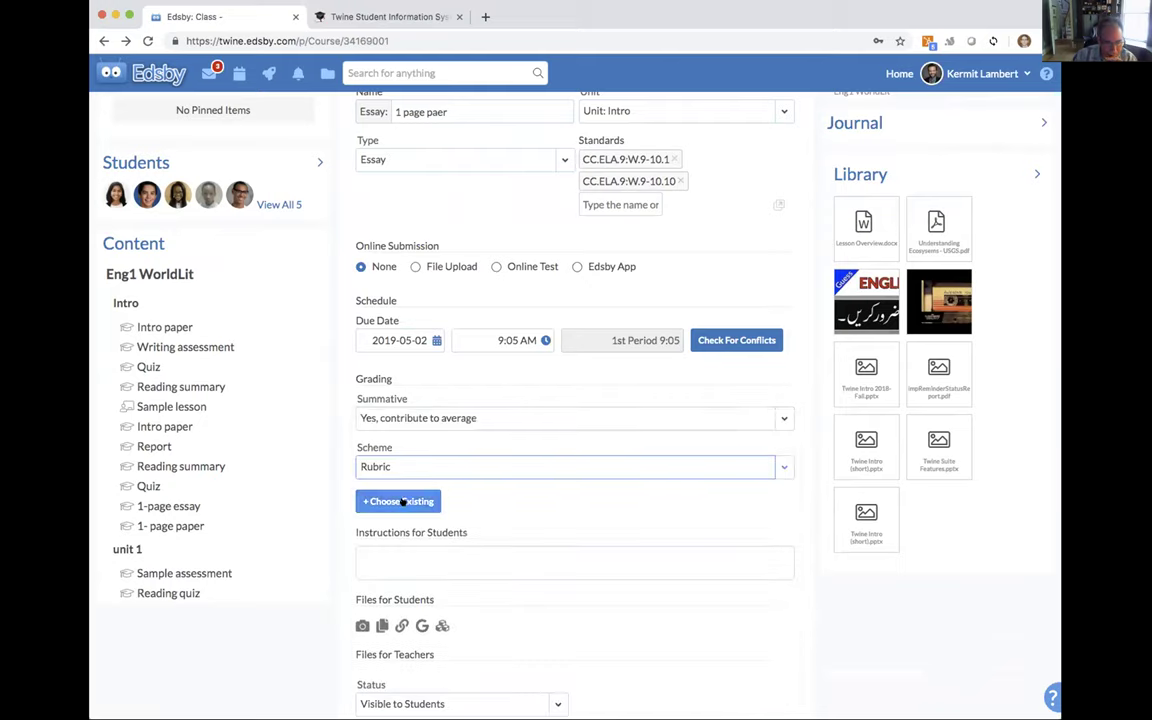
left_click(401, 501)
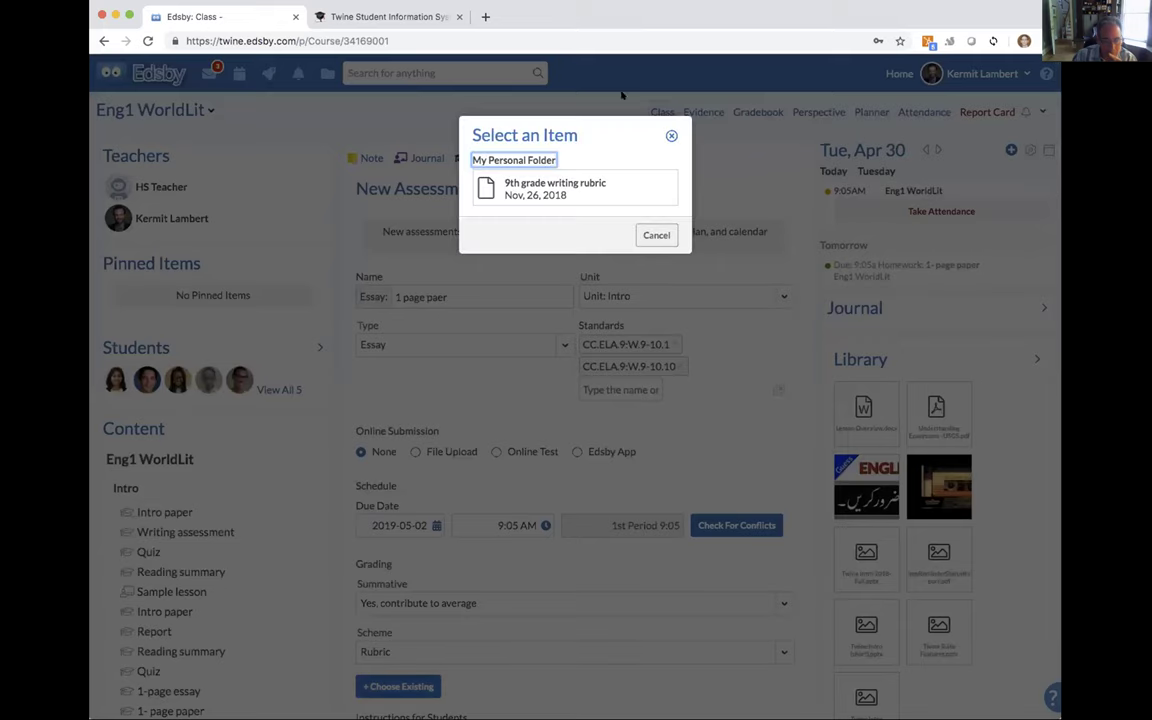
left_click(518, 186)
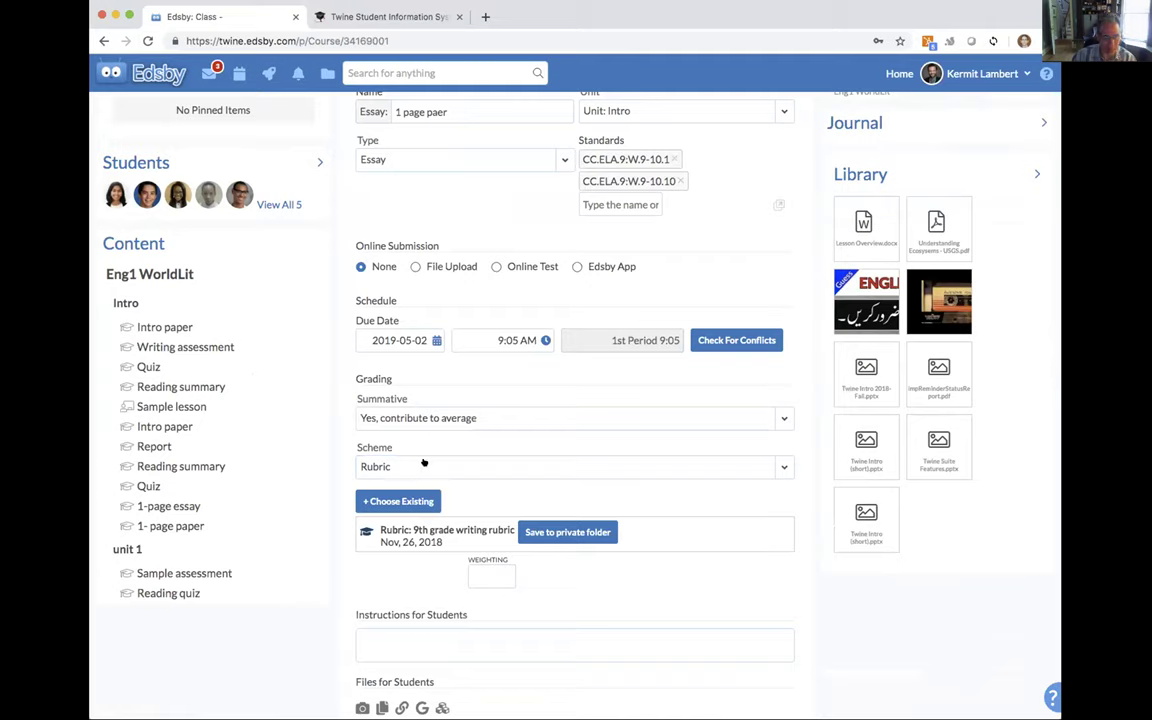
left_click(491, 576)
type("1")
key("Tab")
left_click(500, 577)
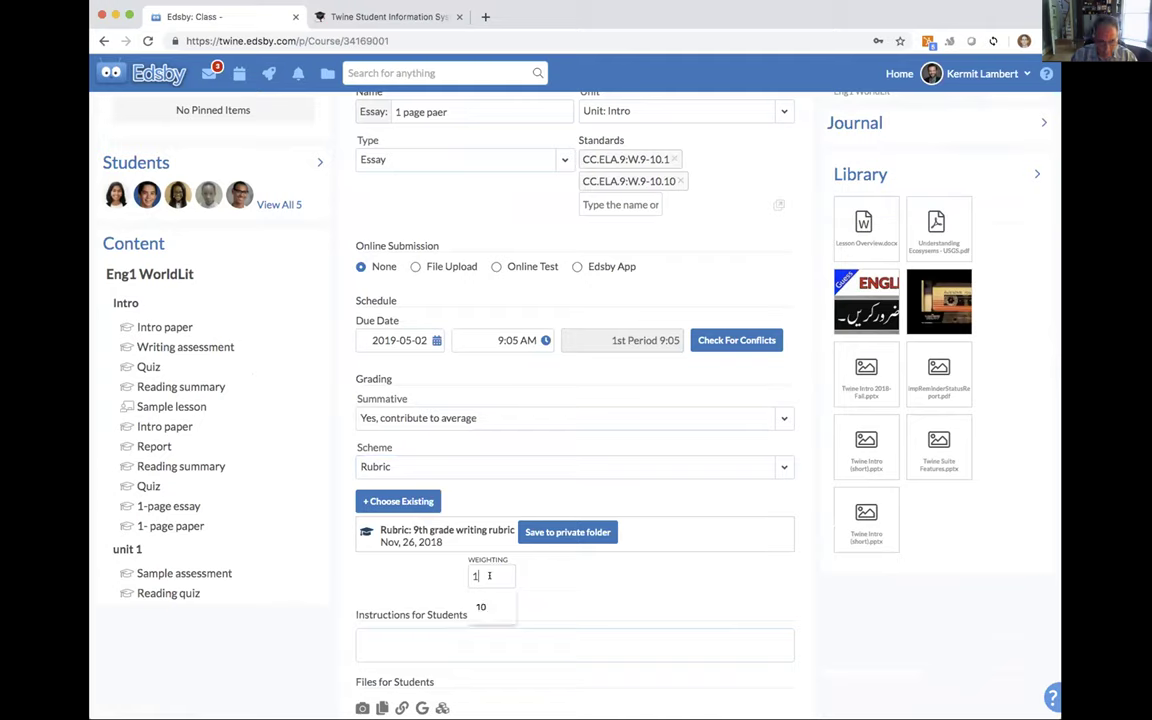
type("0")
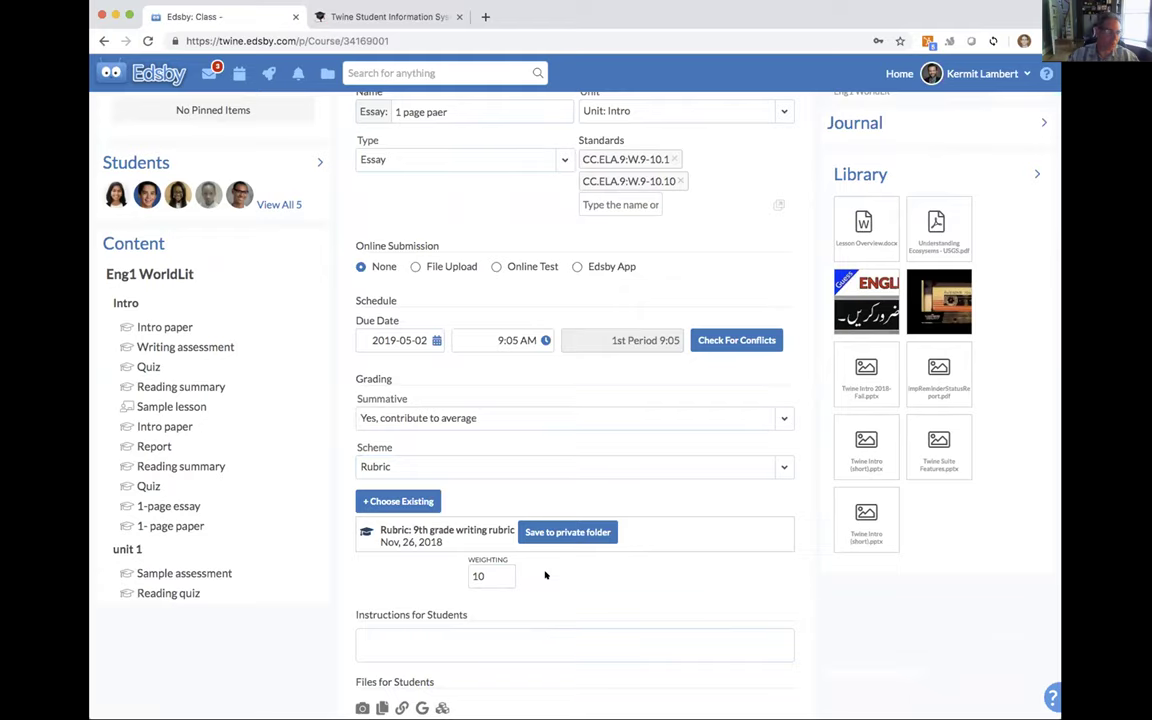
scroll(545, 575, "down", 3)
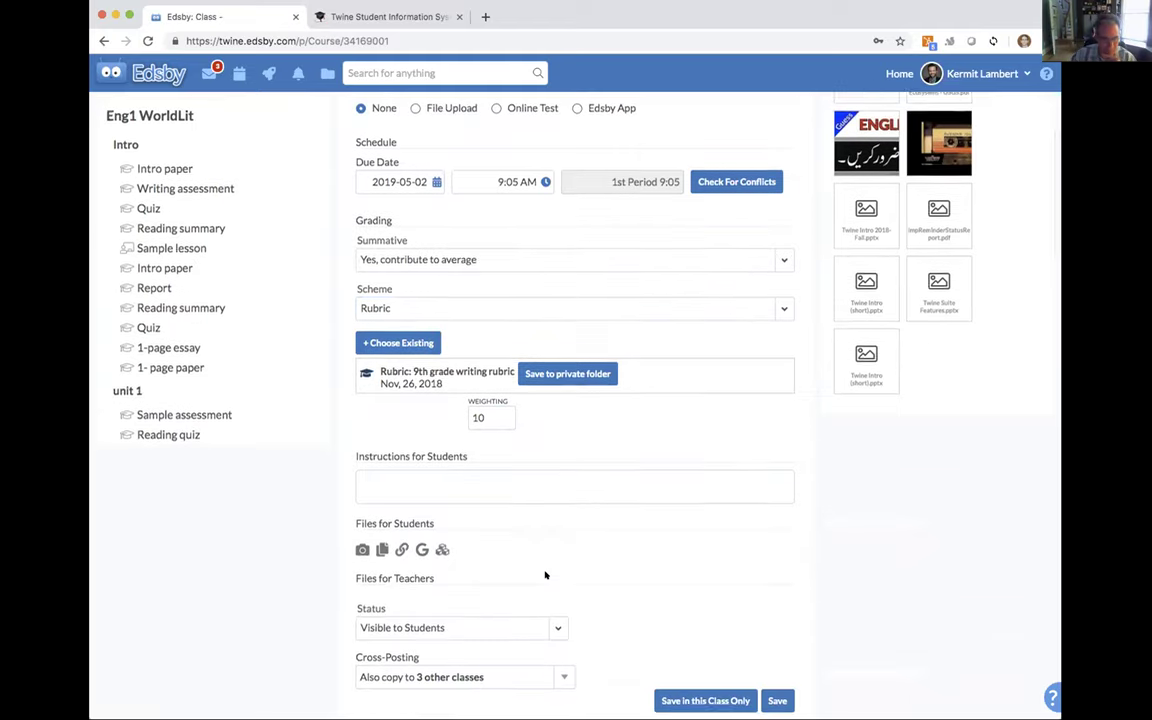
Step: Save the essay and locate '1 page paer', due May 02 2019 9:05 AM, in the class feed
left_click(777, 697)
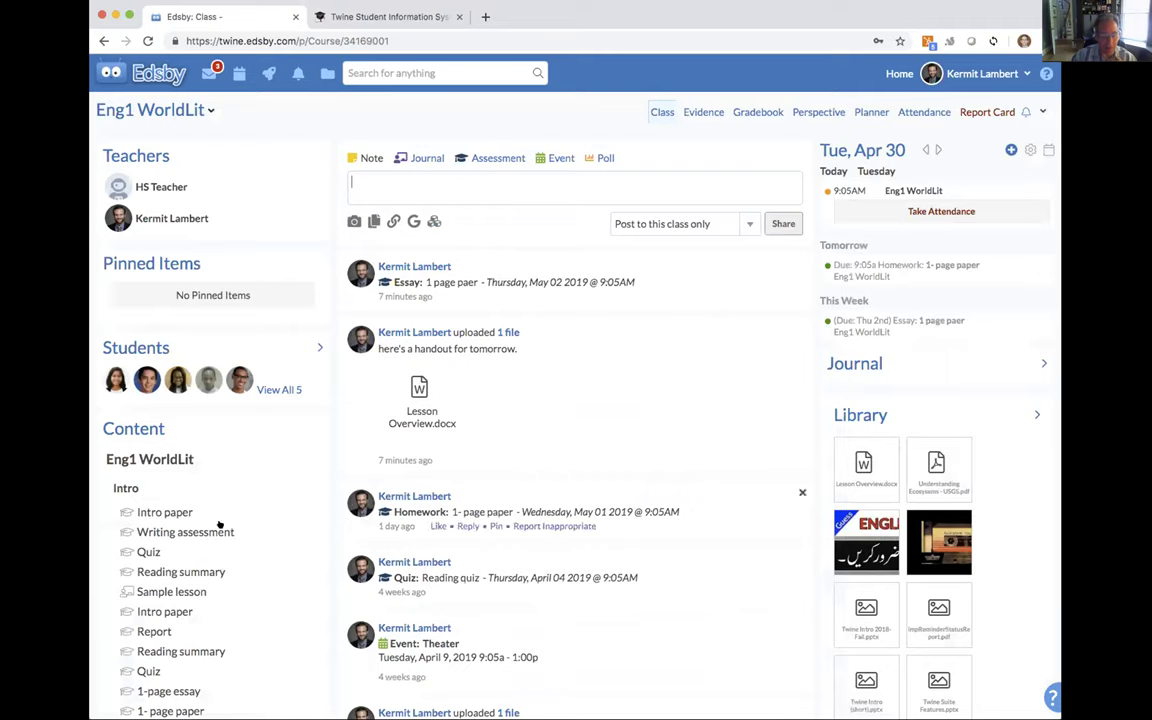
scroll(193, 535, "down", 3)
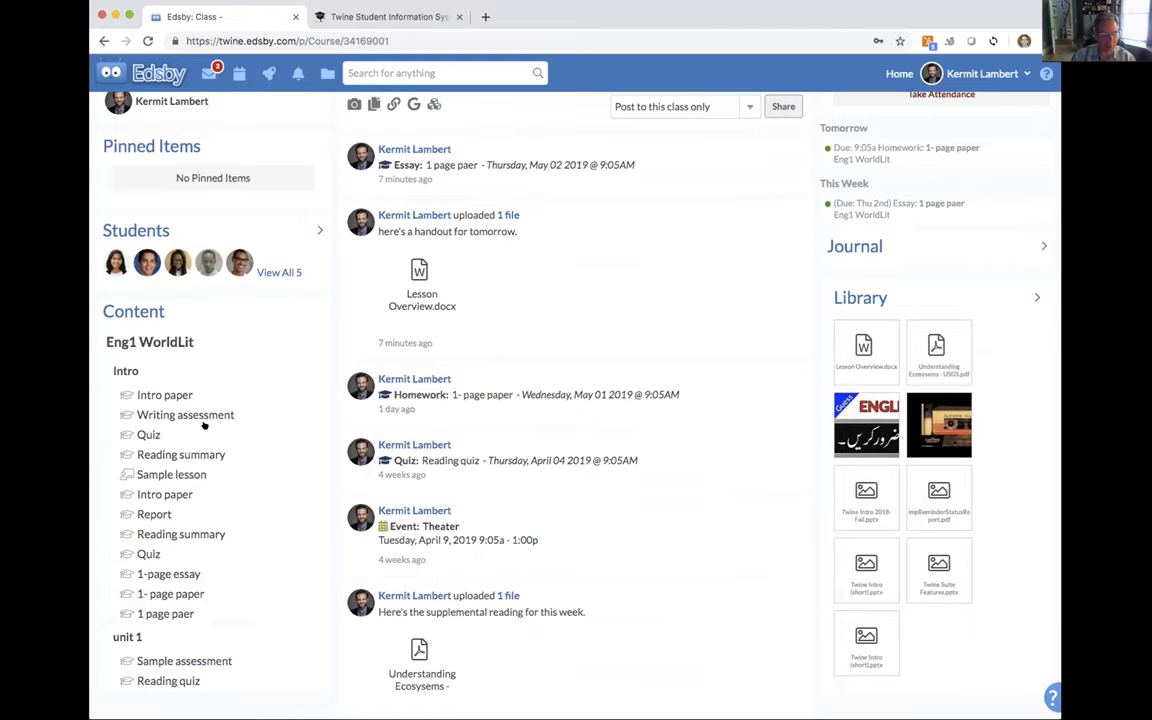
scroll(160, 614, "down", 1)
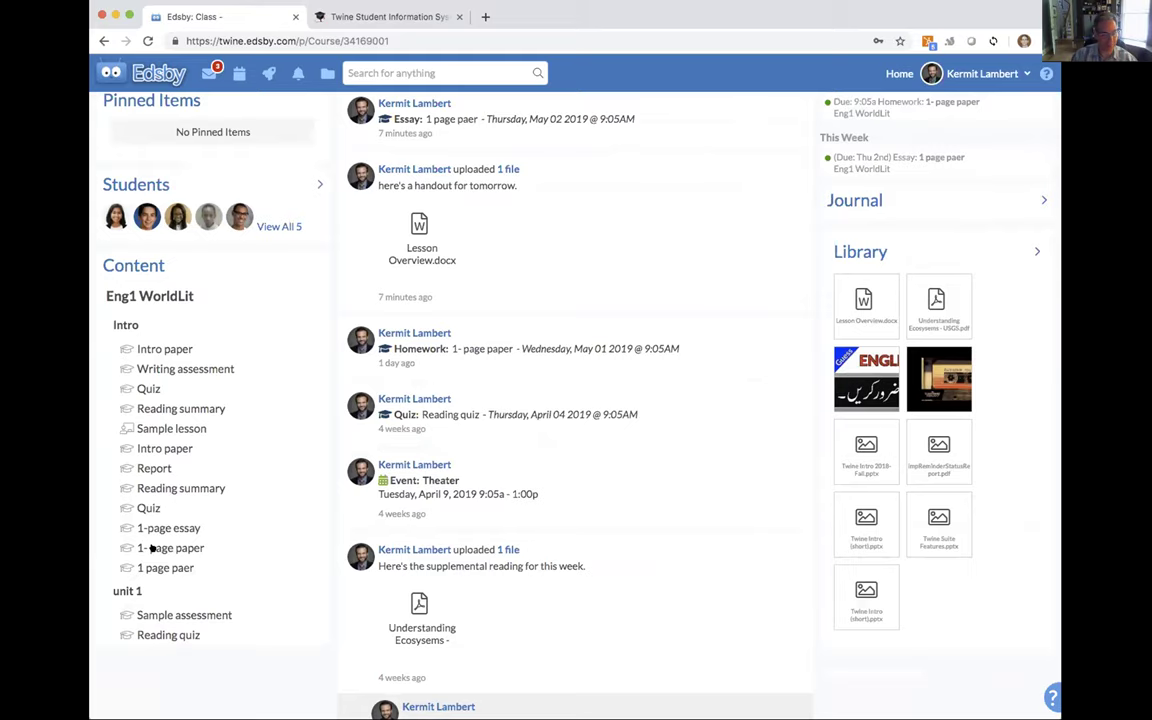
scroll(249, 437, "up", 4)
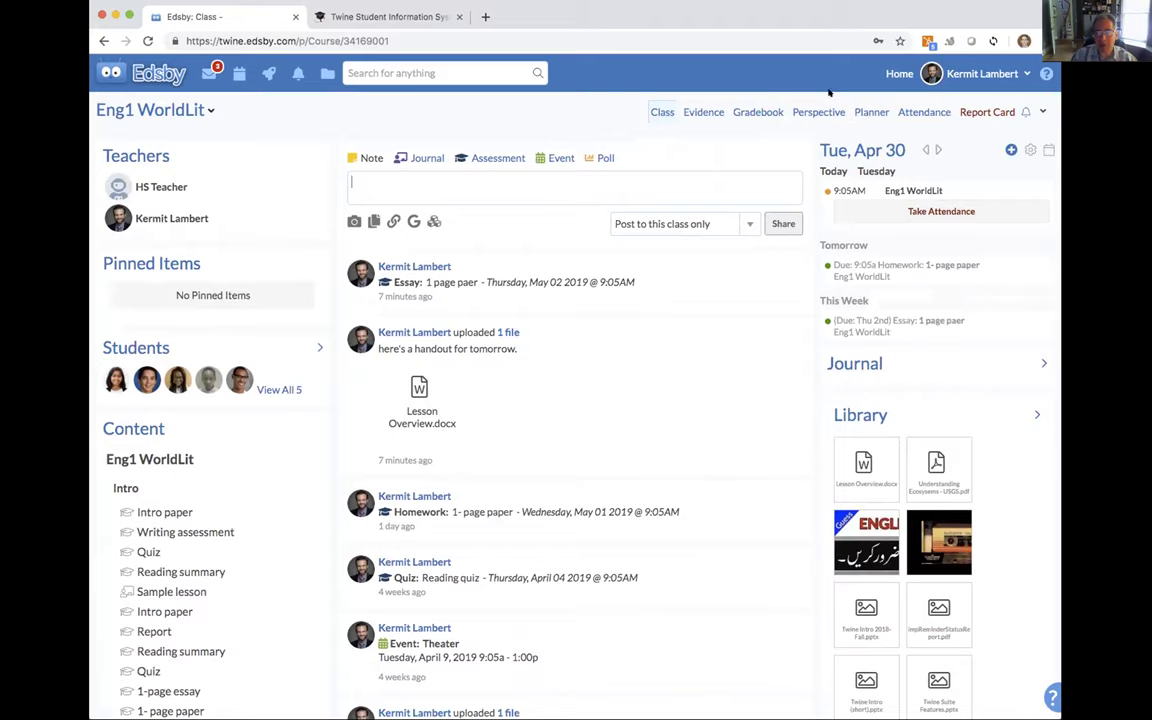
Step: In the gradebook, score the first student's essay rubric: Use of language 4, Clarity 3
left_click(737, 111)
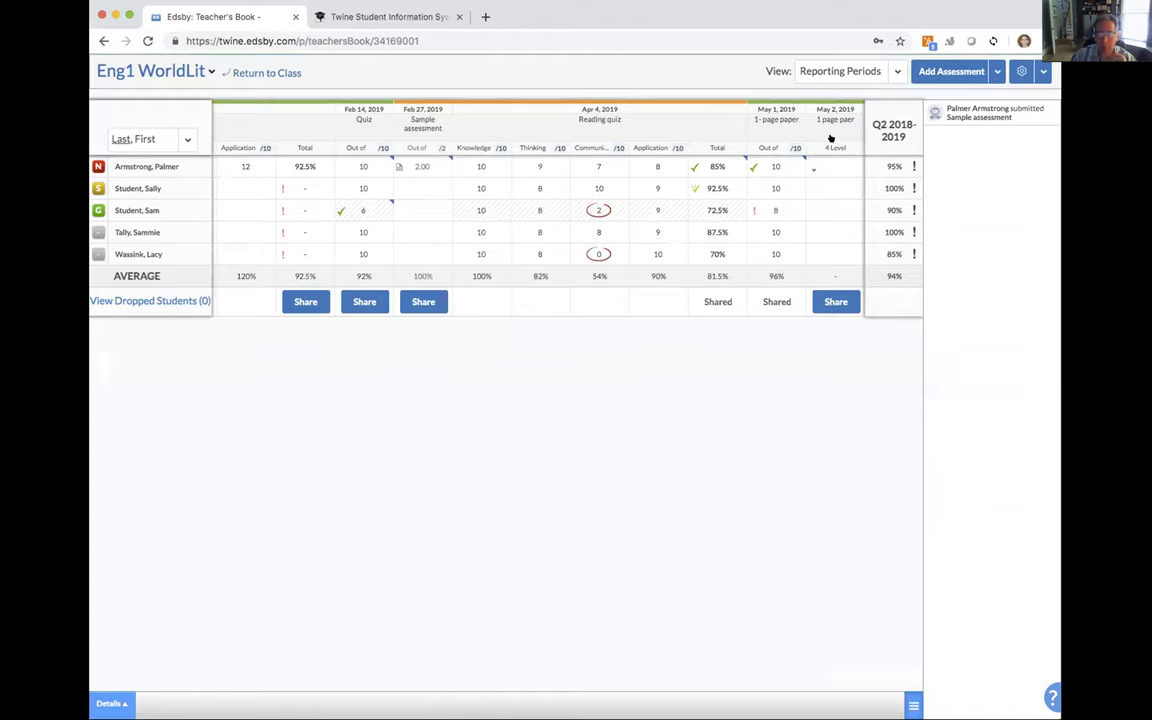
double_click(829, 165)
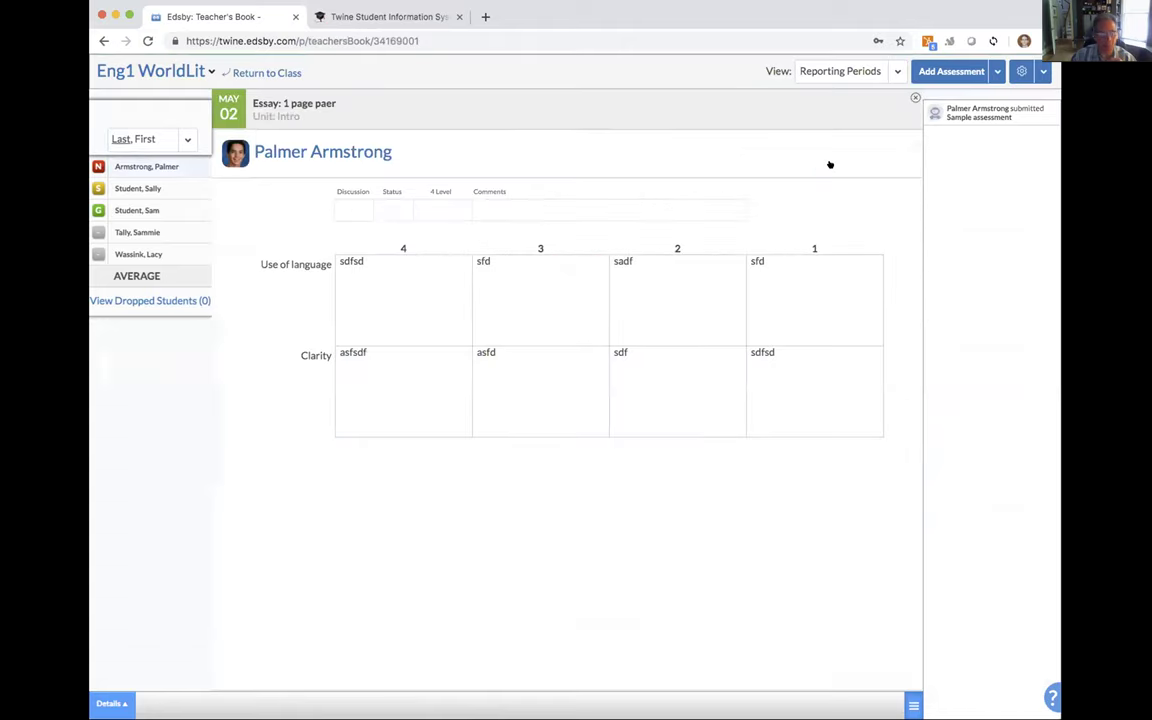
left_click(428, 291)
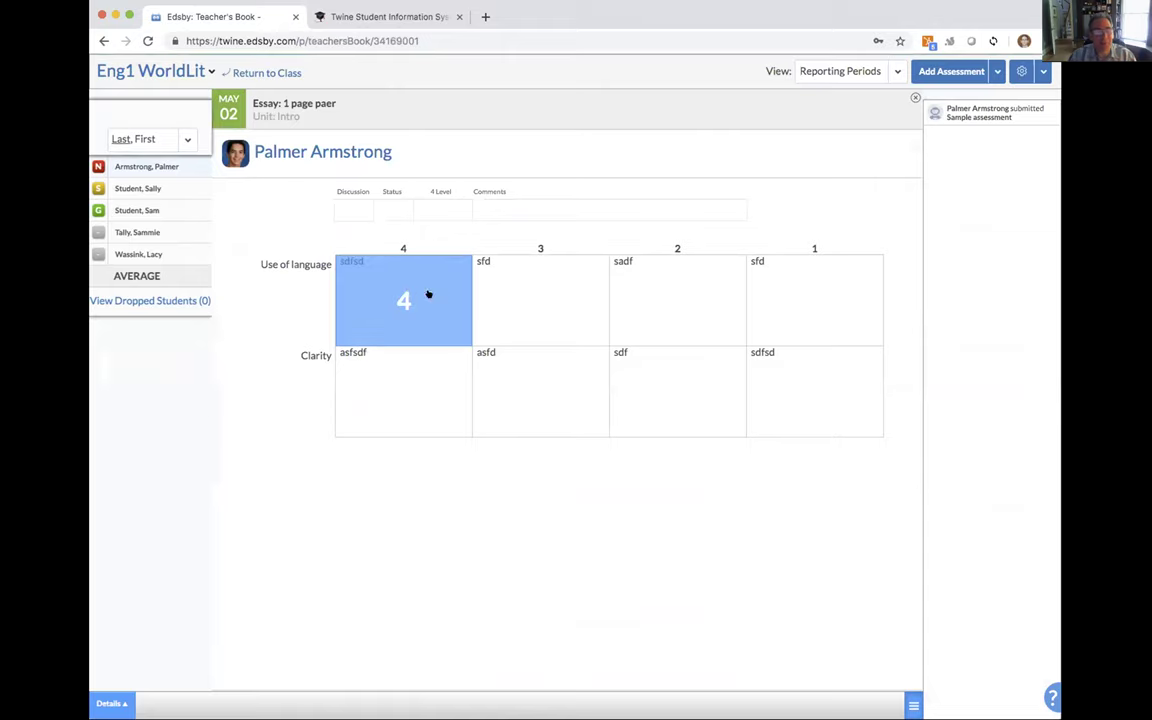
left_click(776, 319)
left_click(476, 386)
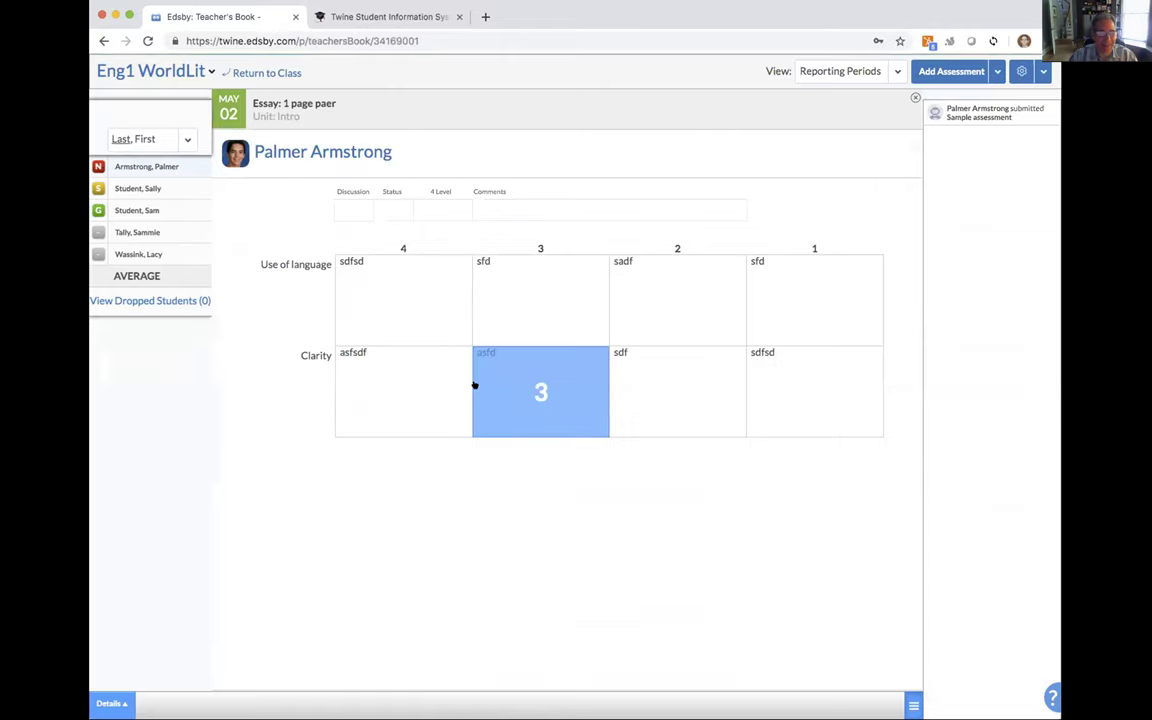
left_click(438, 352)
left_click(416, 303)
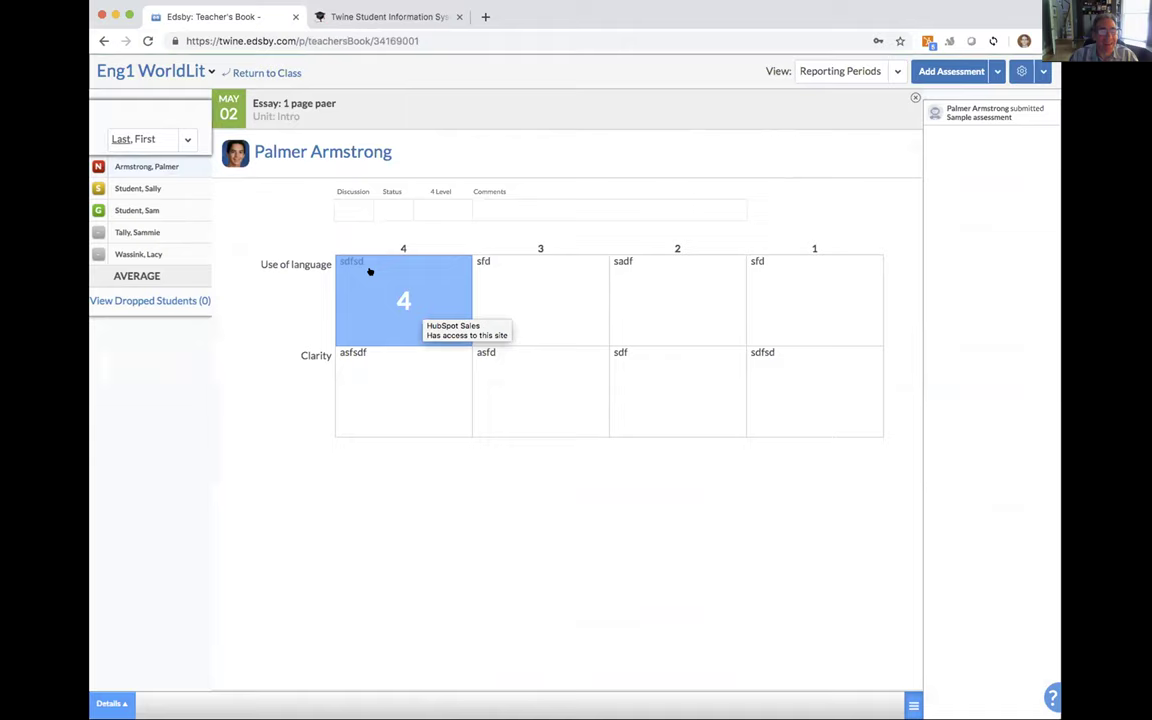
left_click(805, 276)
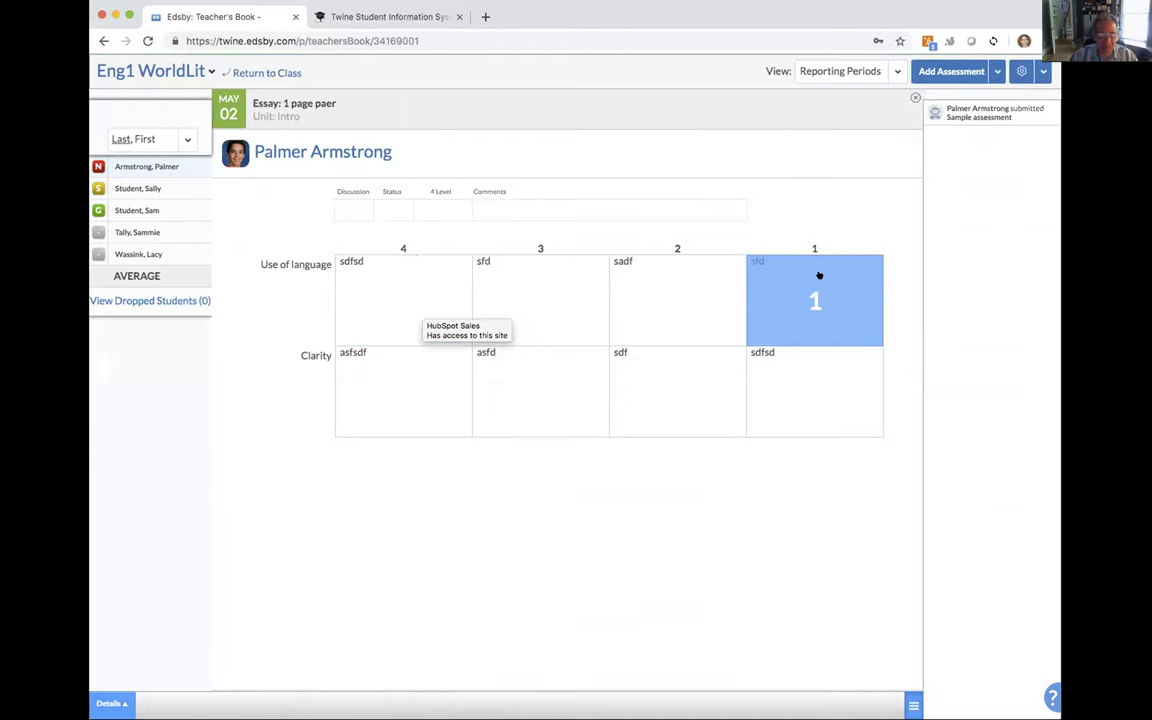
left_click(390, 275)
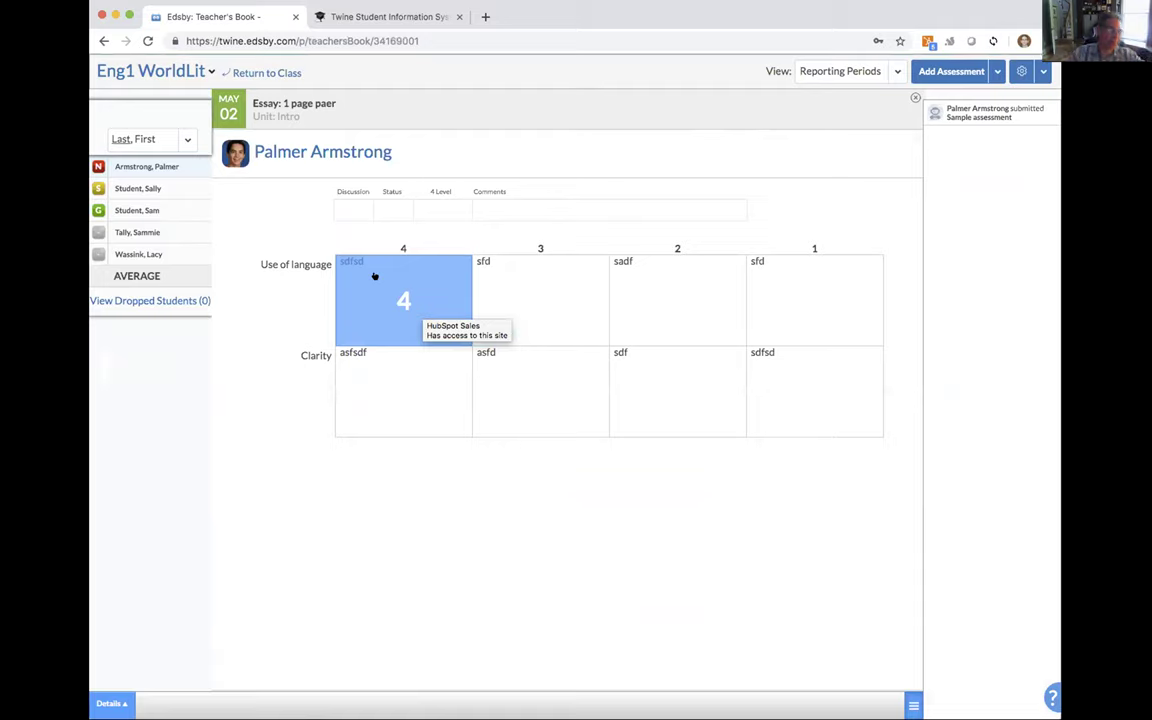
left_click(540, 284)
left_click(645, 283)
left_click(782, 290)
left_click(540, 286)
left_click(457, 284)
left_click(382, 370)
left_click(501, 404)
left_click(363, 296)
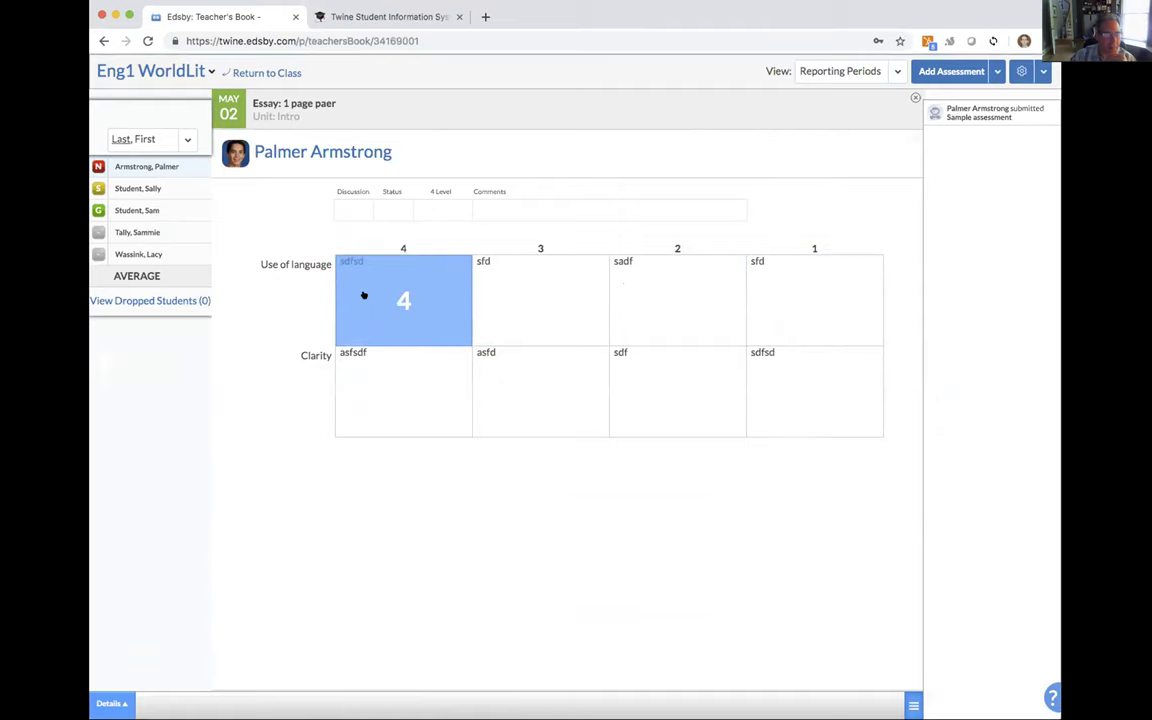
left_click(517, 386)
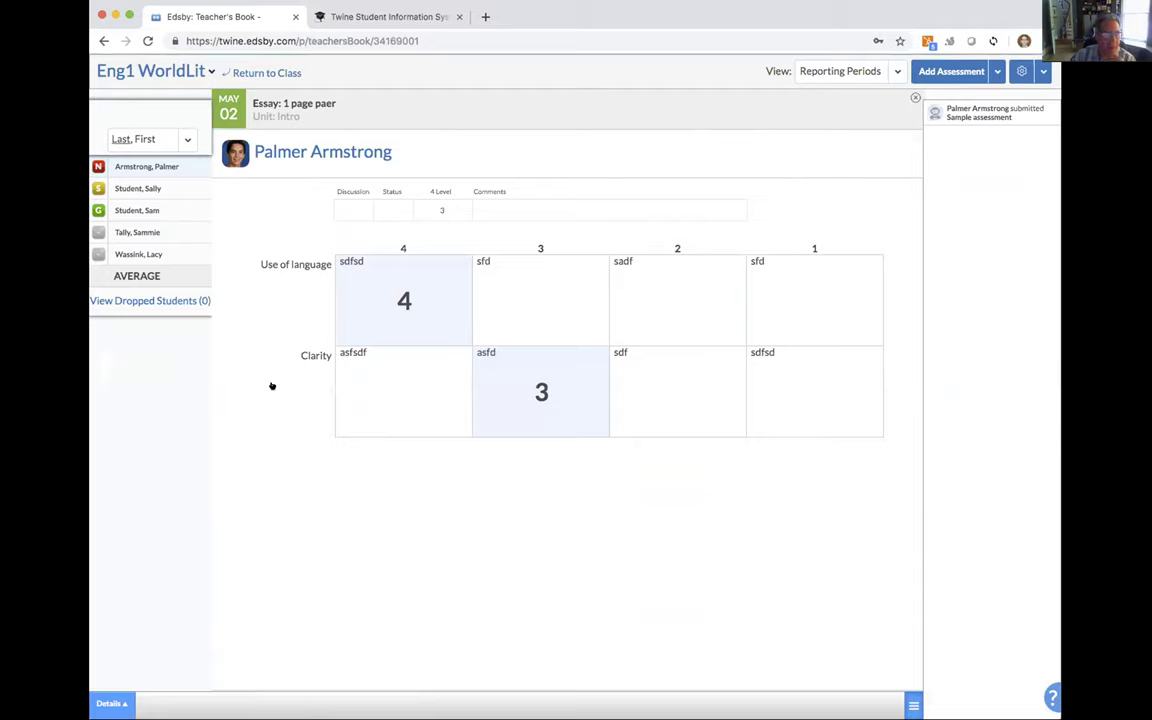
Step: Score the second student at level 3 and the third at level 4 on both criteria
left_click(150, 188)
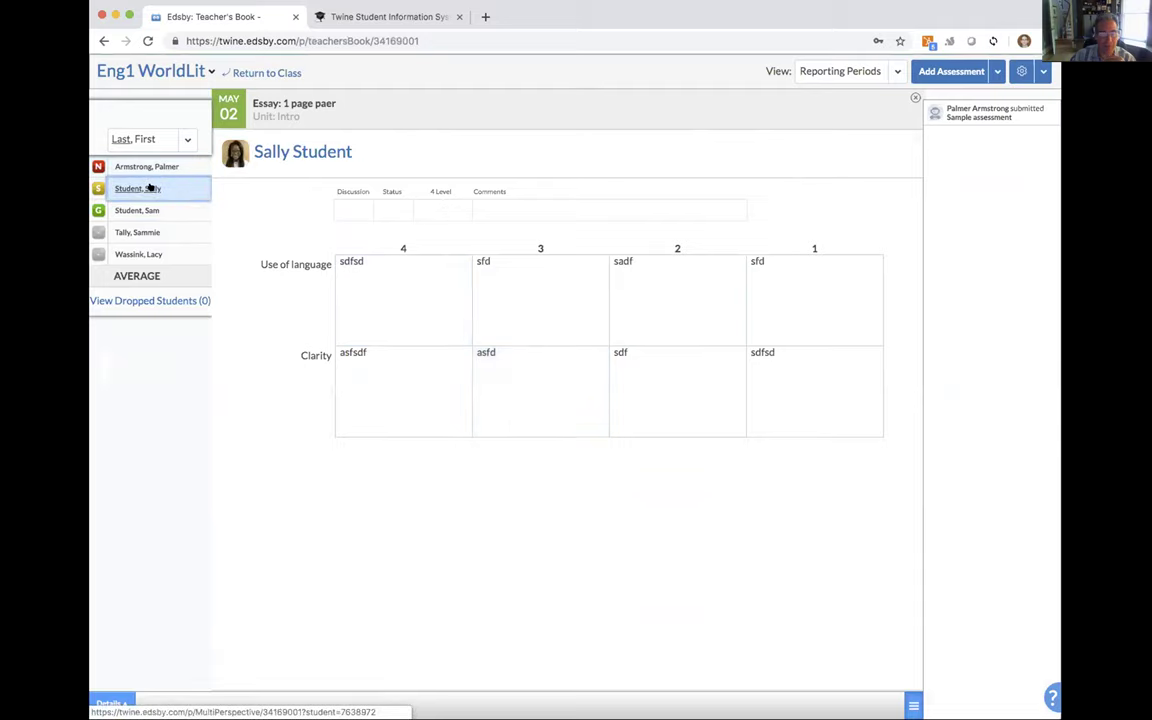
left_click(524, 287)
left_click(522, 391)
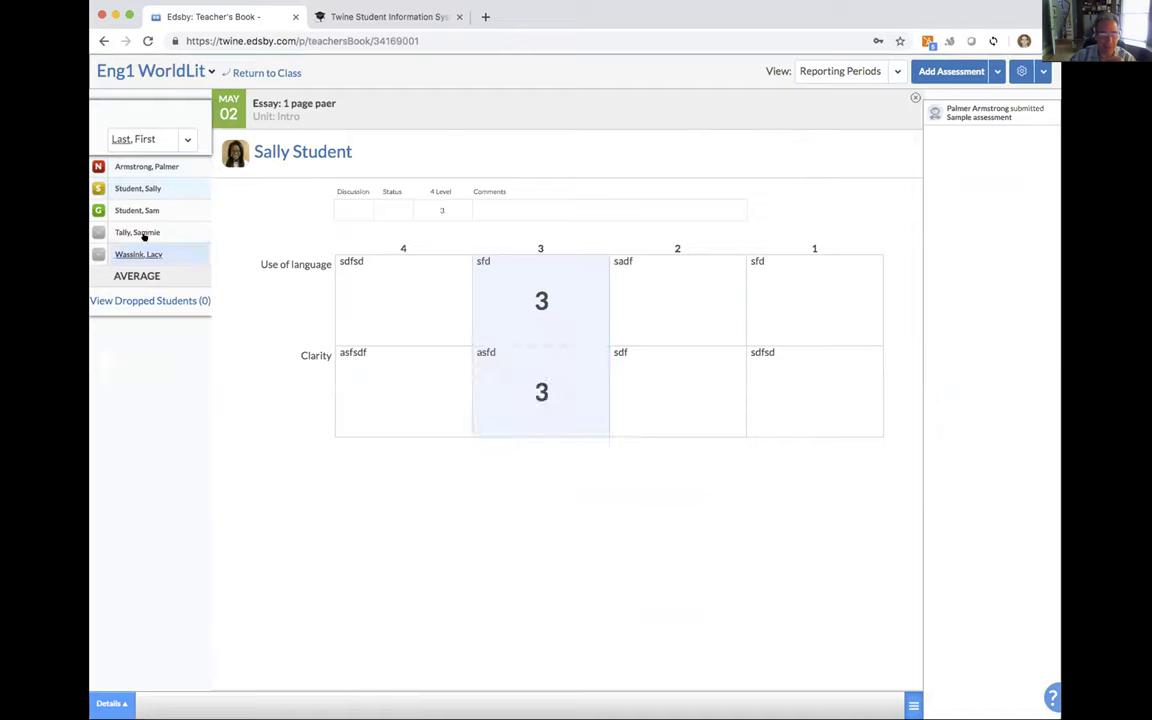
left_click(147, 211)
left_click(398, 302)
left_click(381, 376)
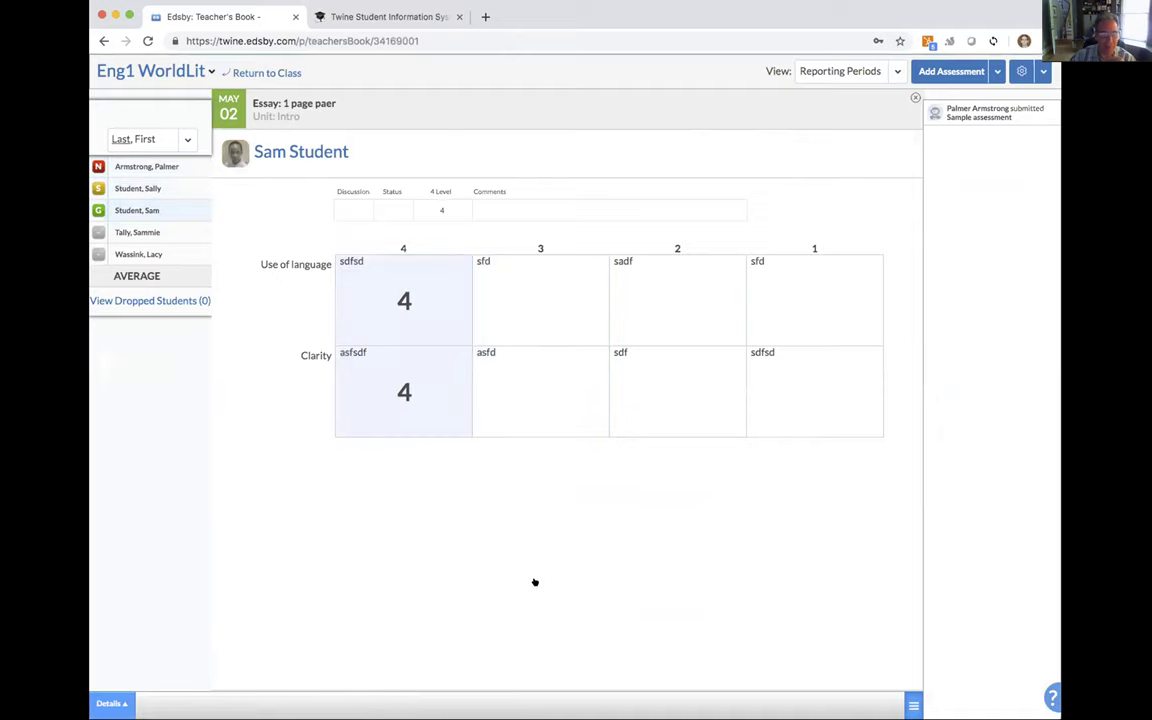
left_click(104, 703)
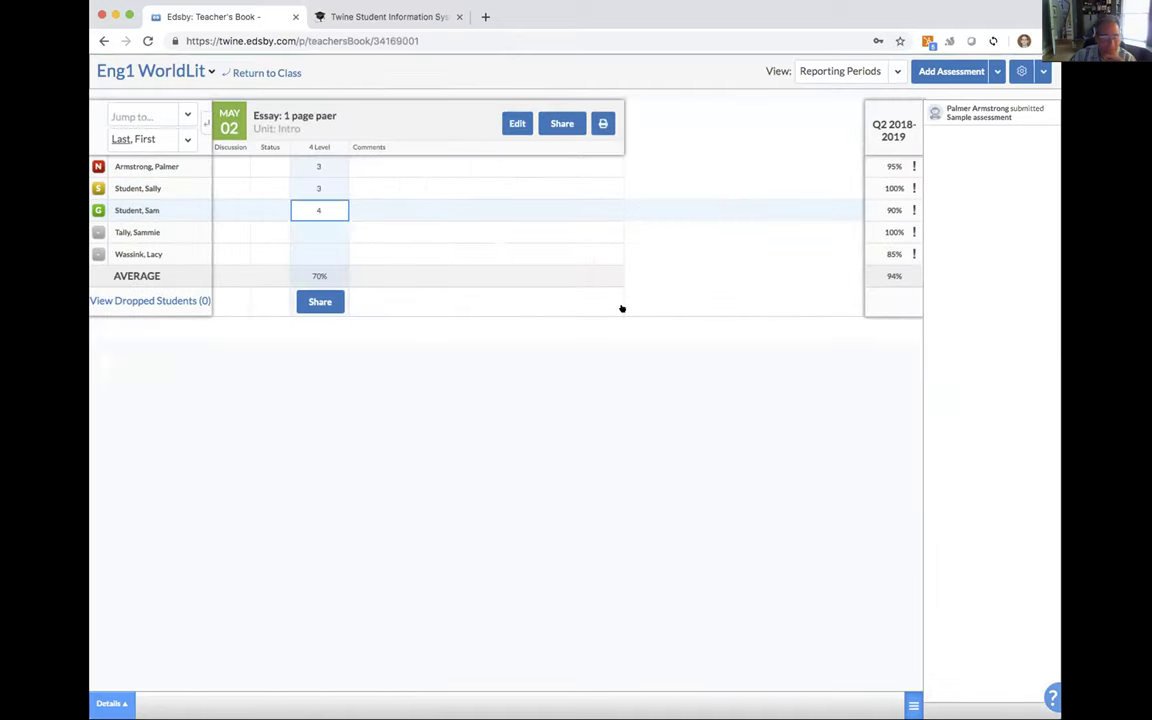
Step: Add the comment 'great work' to the first student's essay grade
left_click(378, 163)
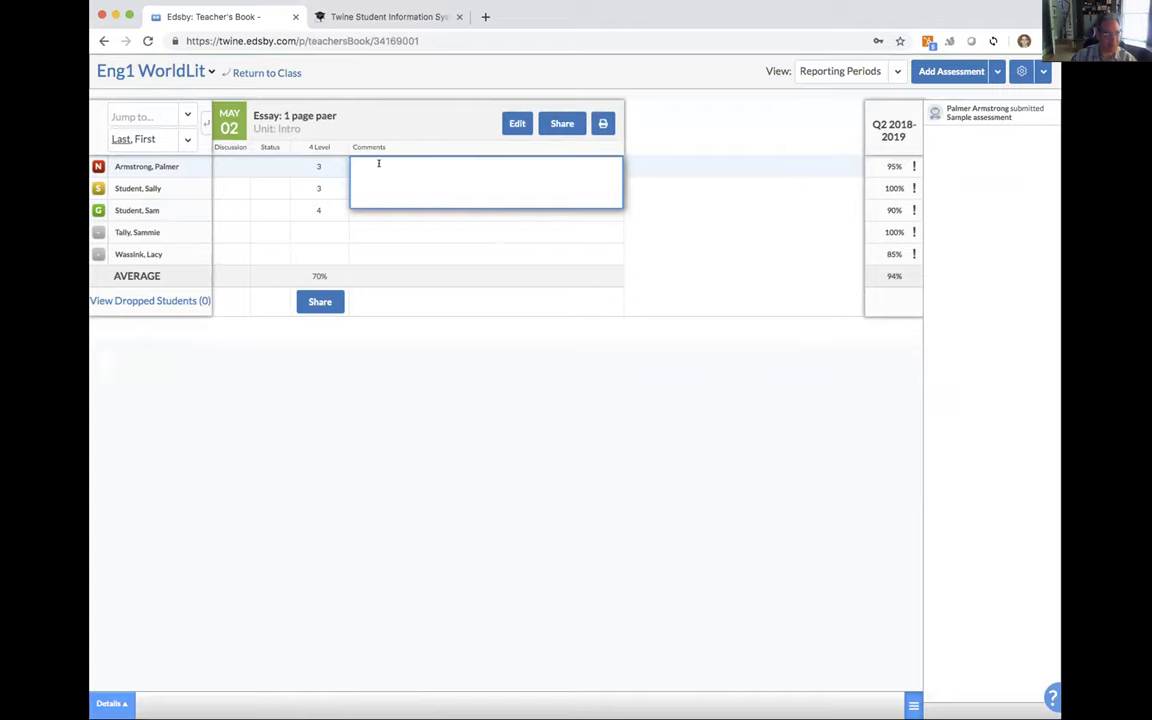
type("graeat work")
left_click(410, 225)
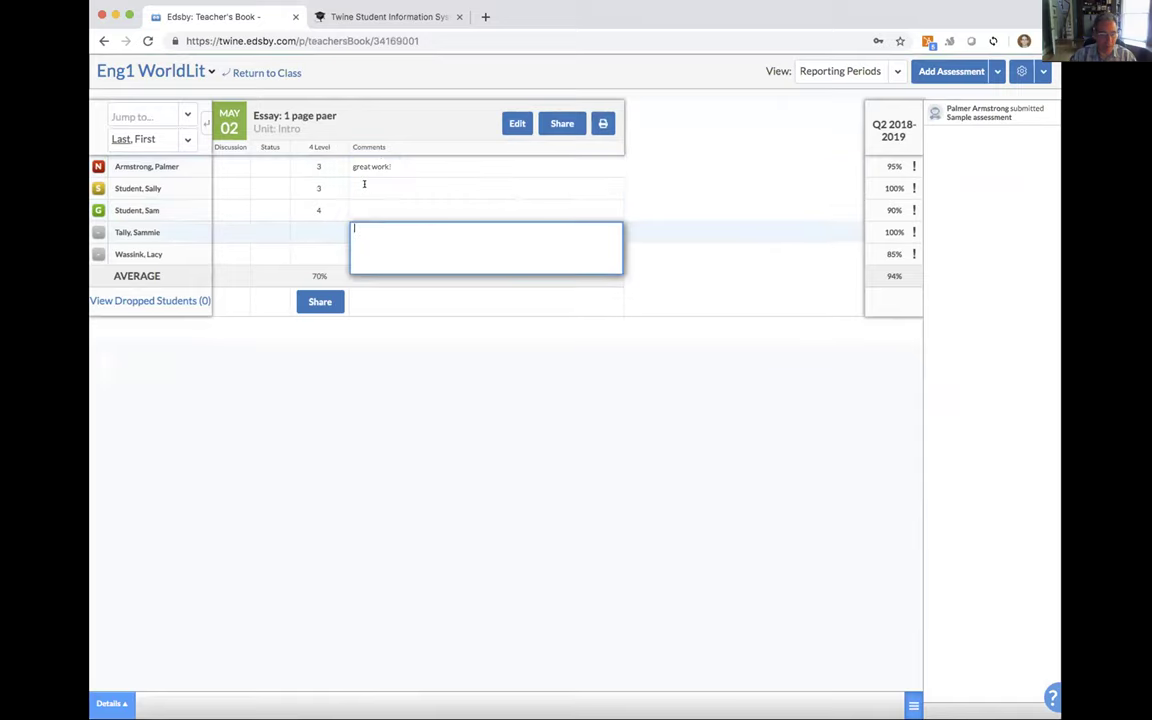
Step: Add a placeholder test comment for the second student and share the essay grades and comments
left_click(363, 184)
type(";sldk ;as fhasfx s;dfs;sas slk s;l as;lskf ;lf ;as fja;s")
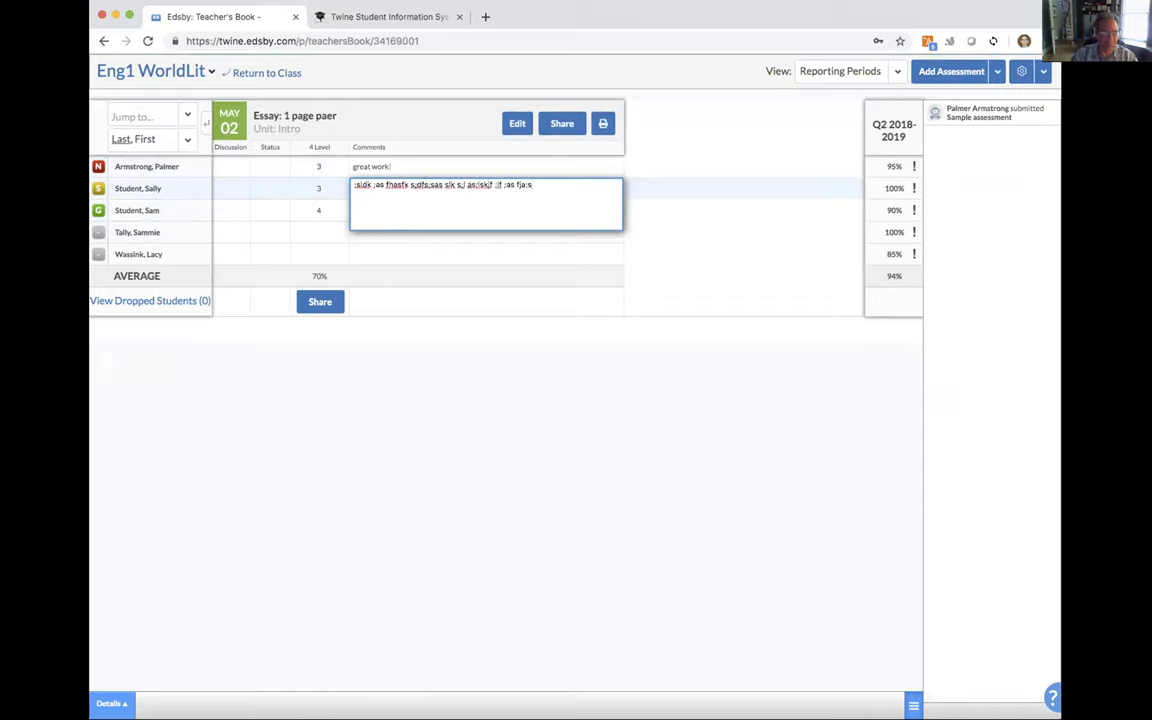
left_click(429, 370)
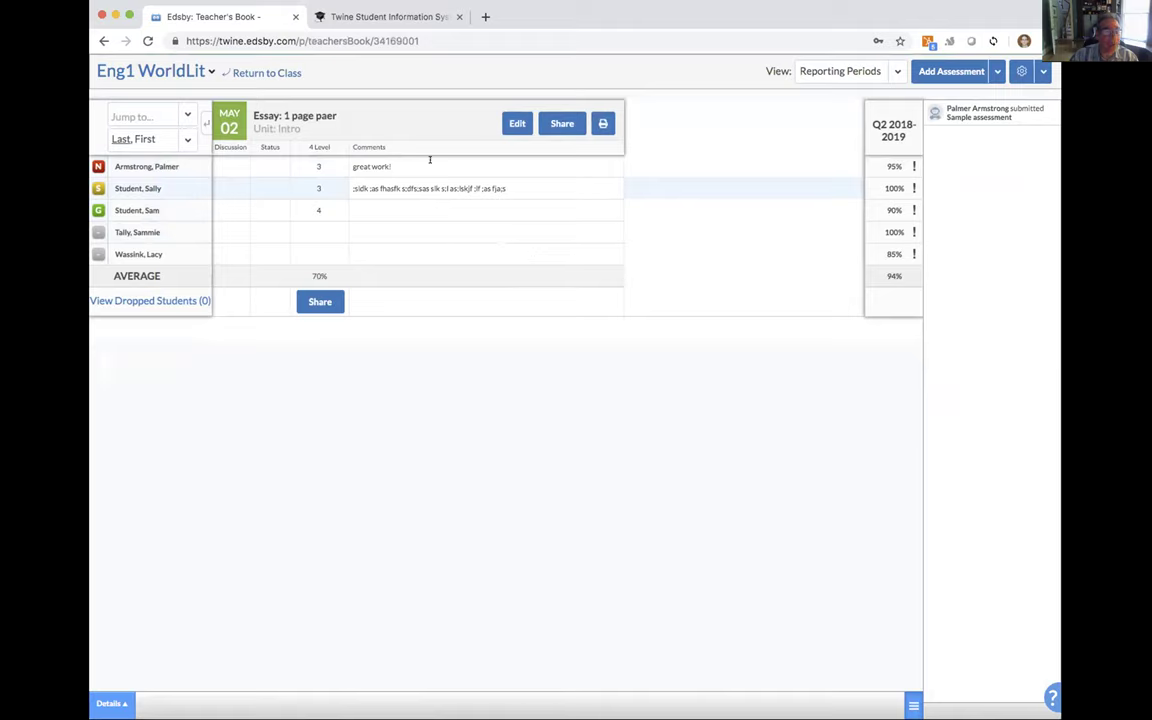
left_click(307, 304)
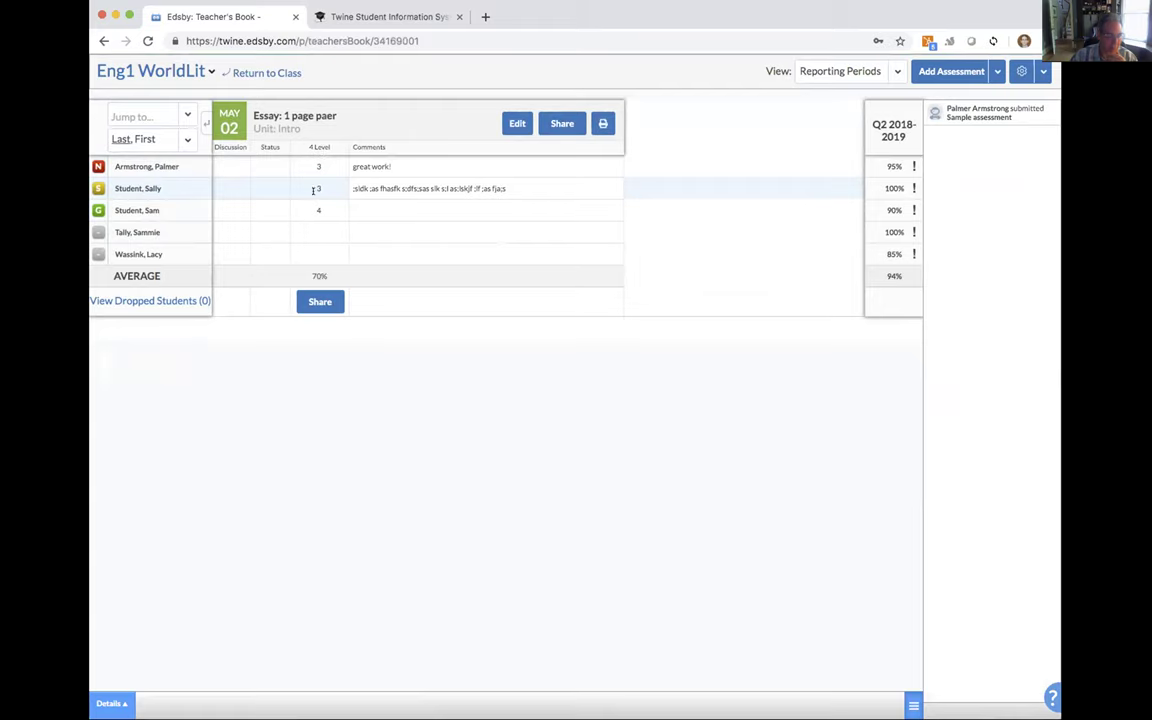
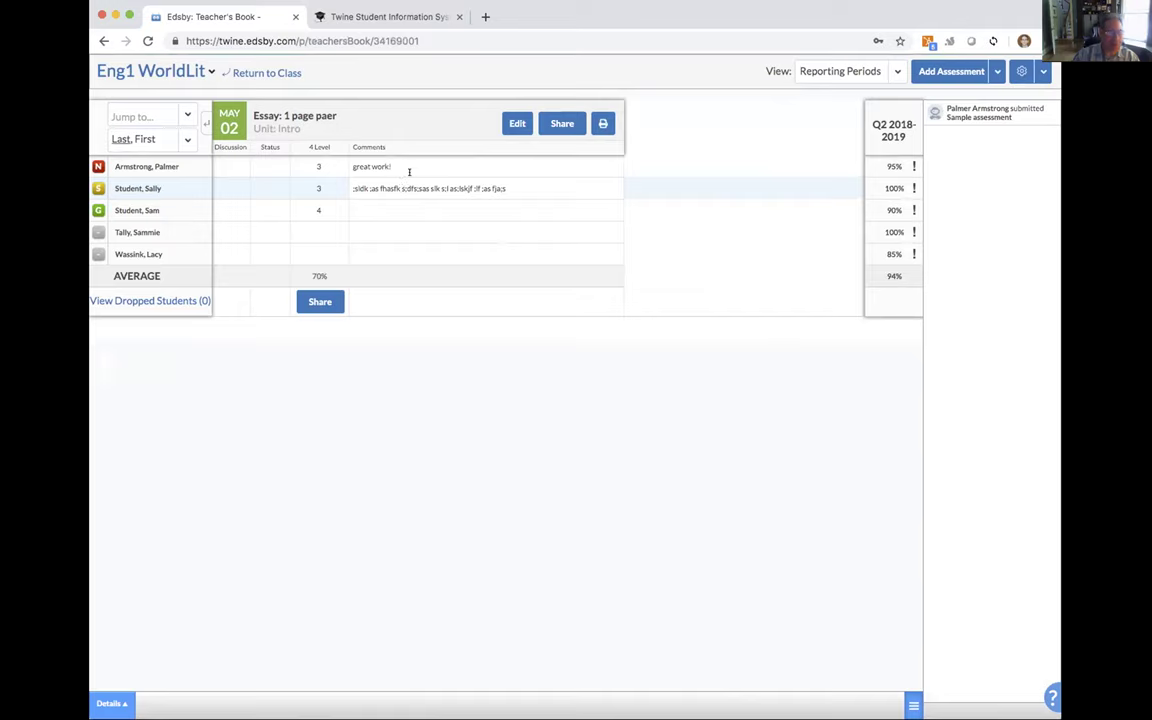
Step: Bring up a student's name card from the Essay: 1 page paer grades in Eng1 WorldLit
mouse_move(121, 164)
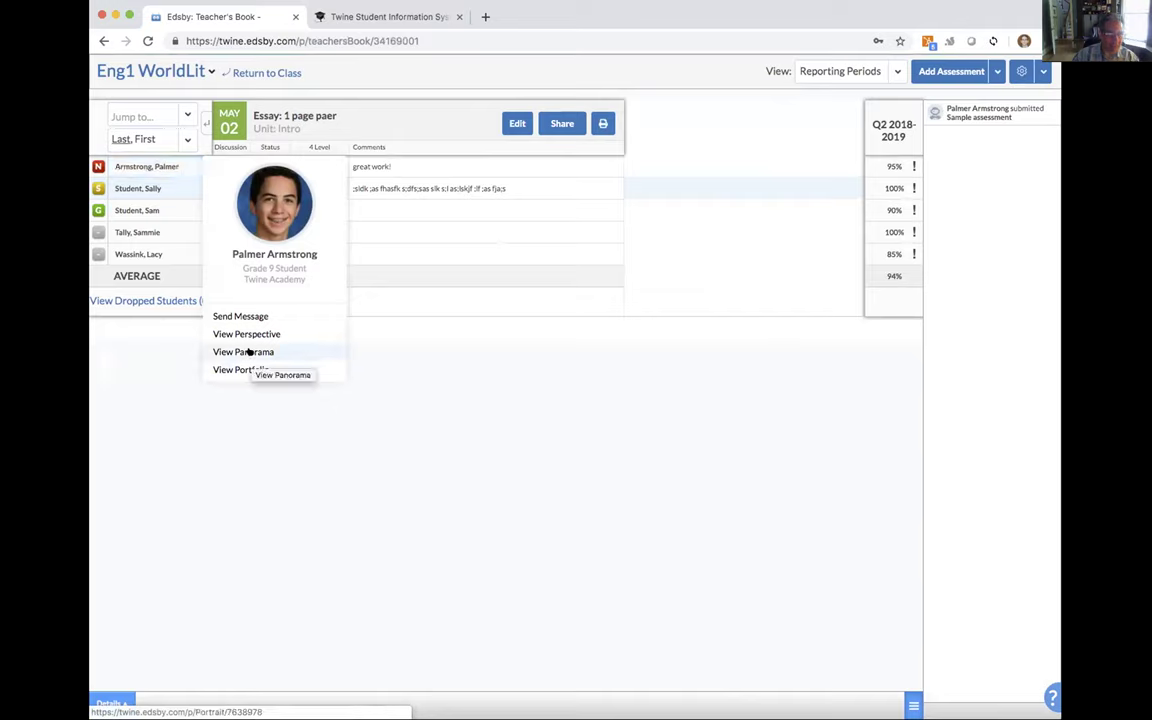
Step: Open the student's Panorama, then his father's parent details page from the Parents list
left_click(249, 352)
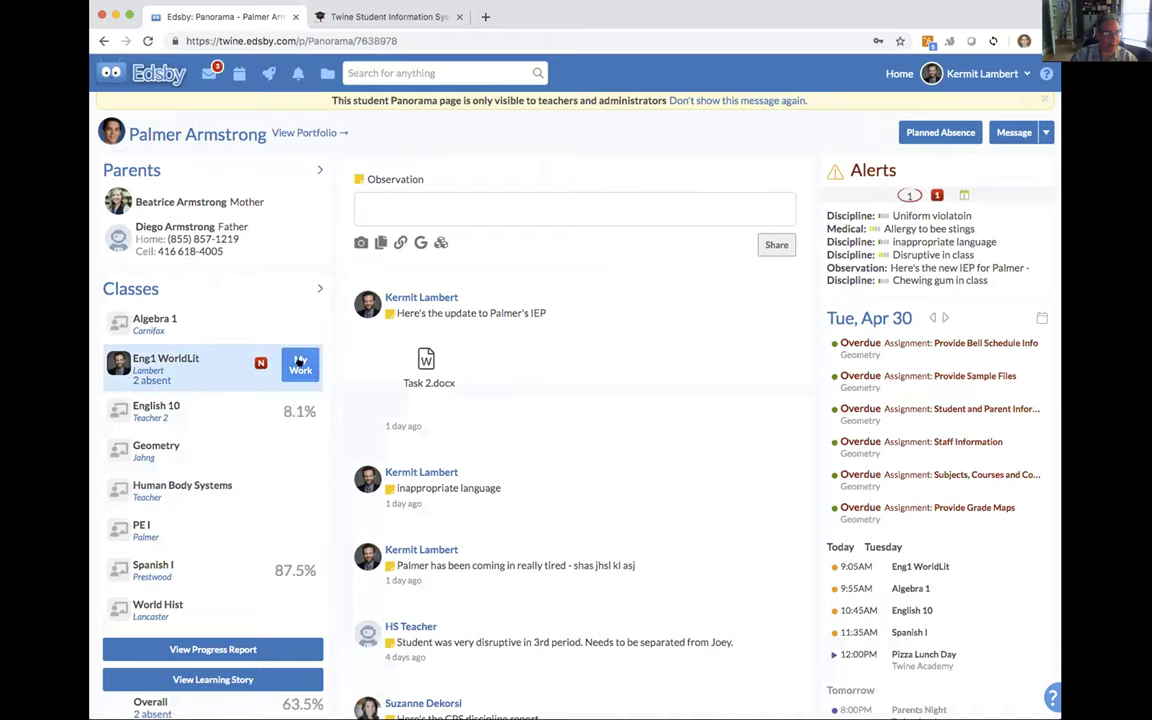
mouse_move(297, 416)
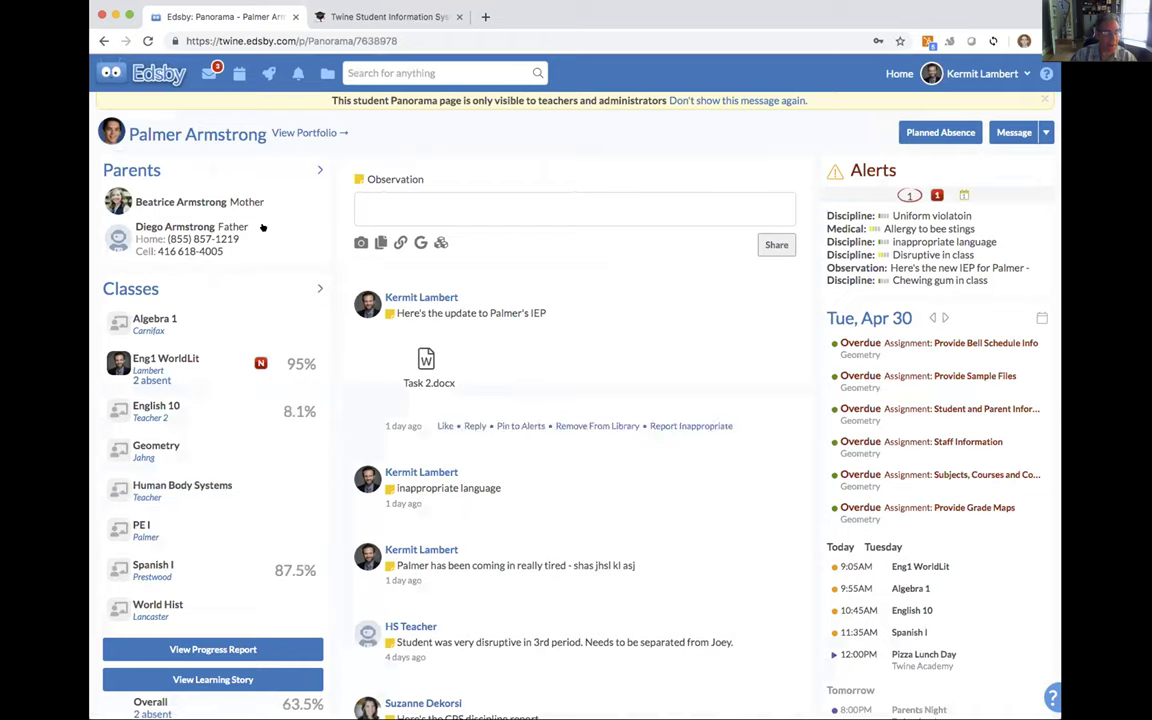
left_click(174, 229)
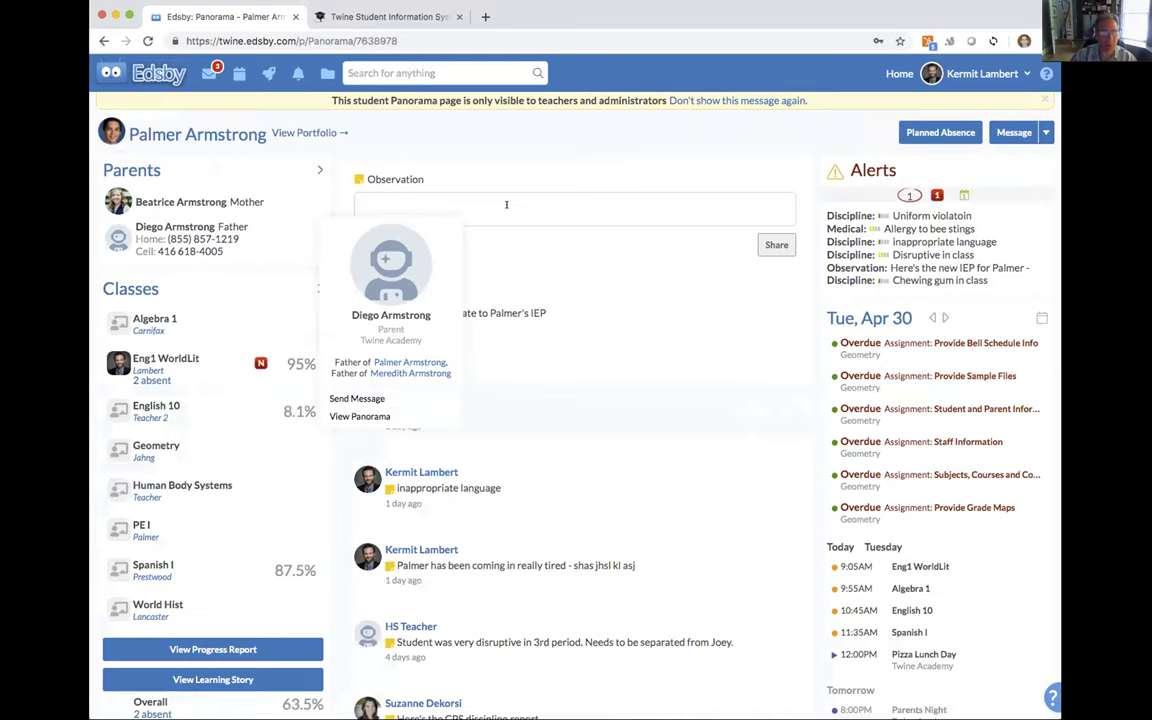
left_click(460, 200)
scroll(467, 203, "down", 2)
scroll(350, 210, "up", 2)
left_click(228, 227)
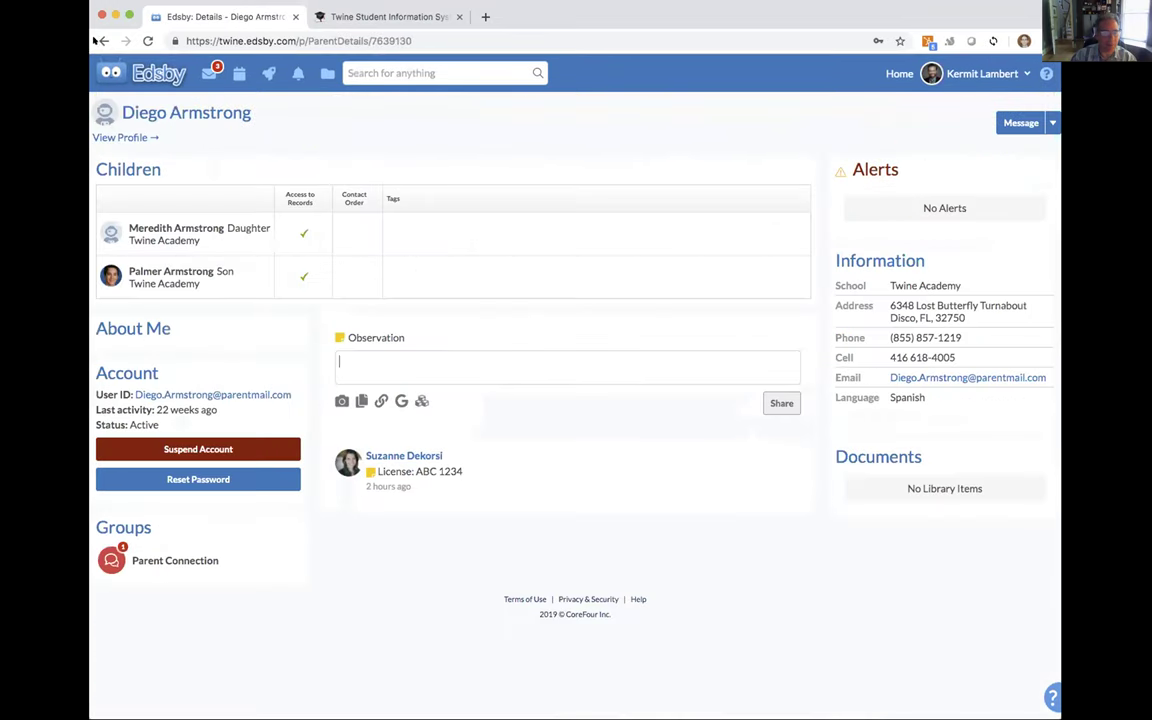
Step: Go back from the father's details page to the student's Panorama
key("super+bracketleft")
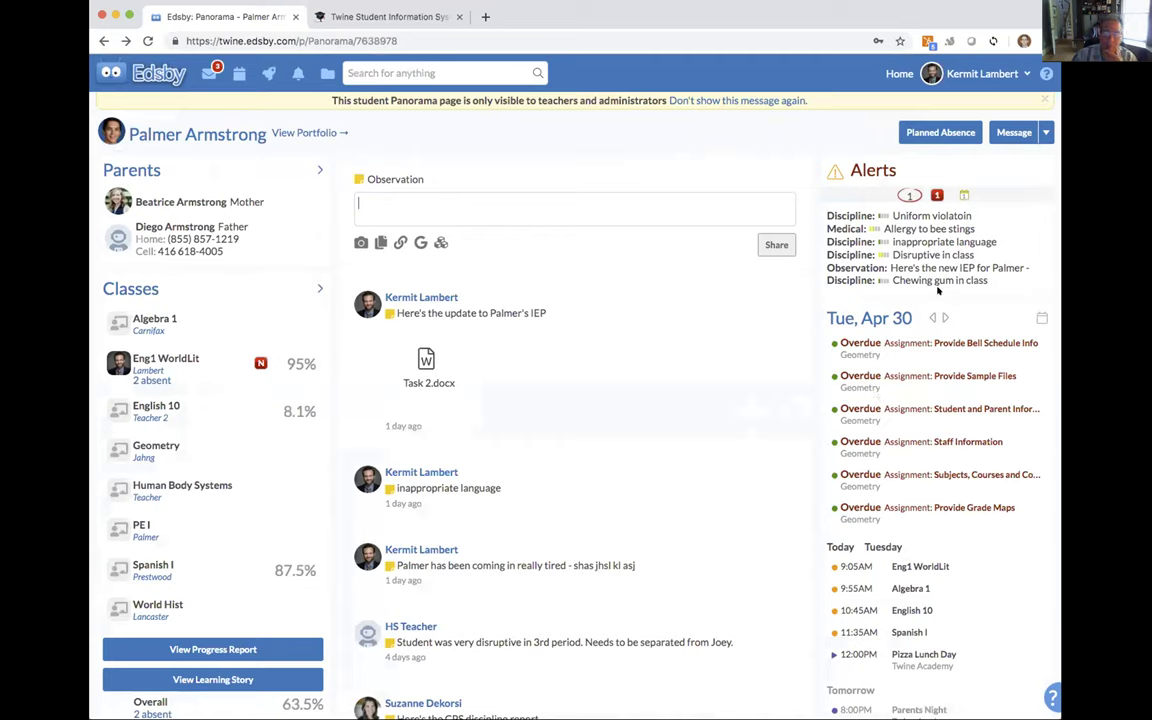
Step: Save a Moderate Discipline alert 'got in fight with another student', then return to the home page
left_click(873, 171)
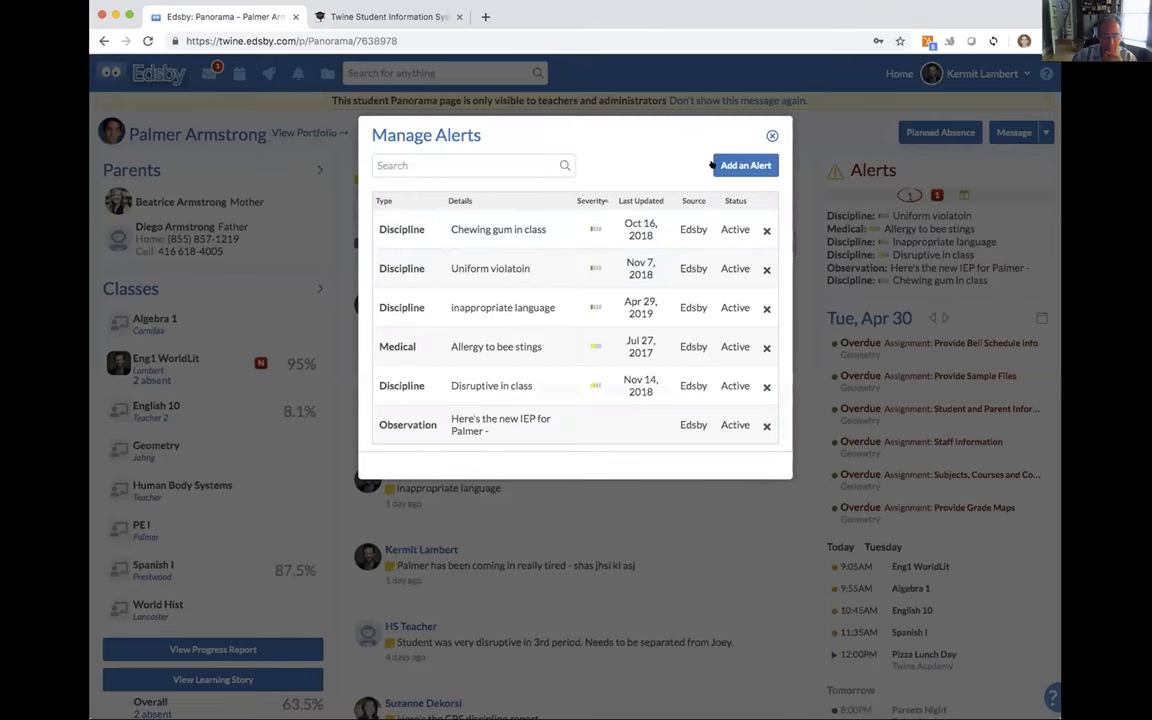
left_click(740, 164)
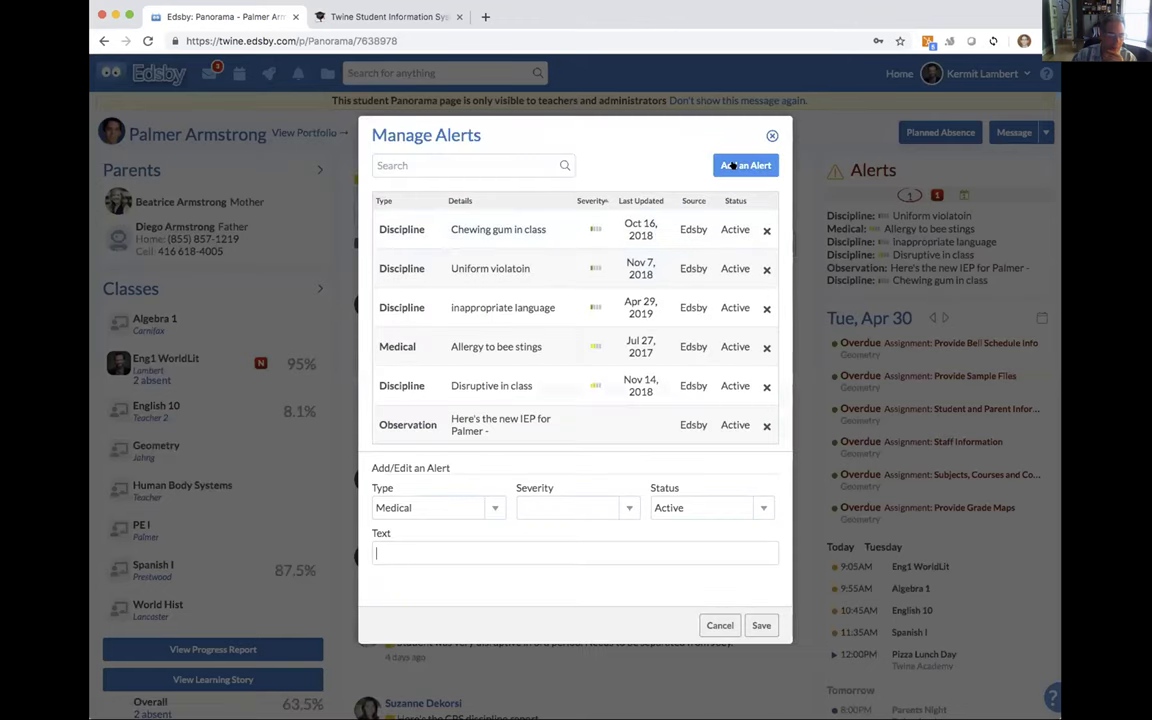
left_click(488, 506)
left_click(427, 571)
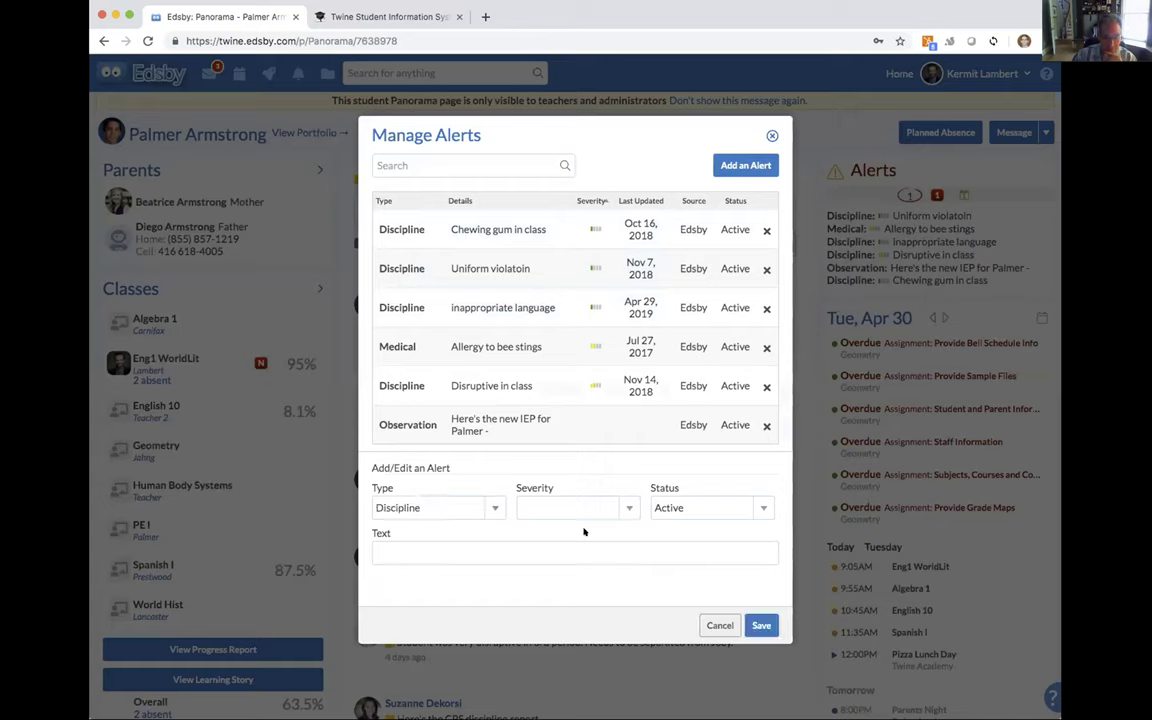
left_click(622, 508)
left_click(555, 555)
left_click(496, 551)
type("g")
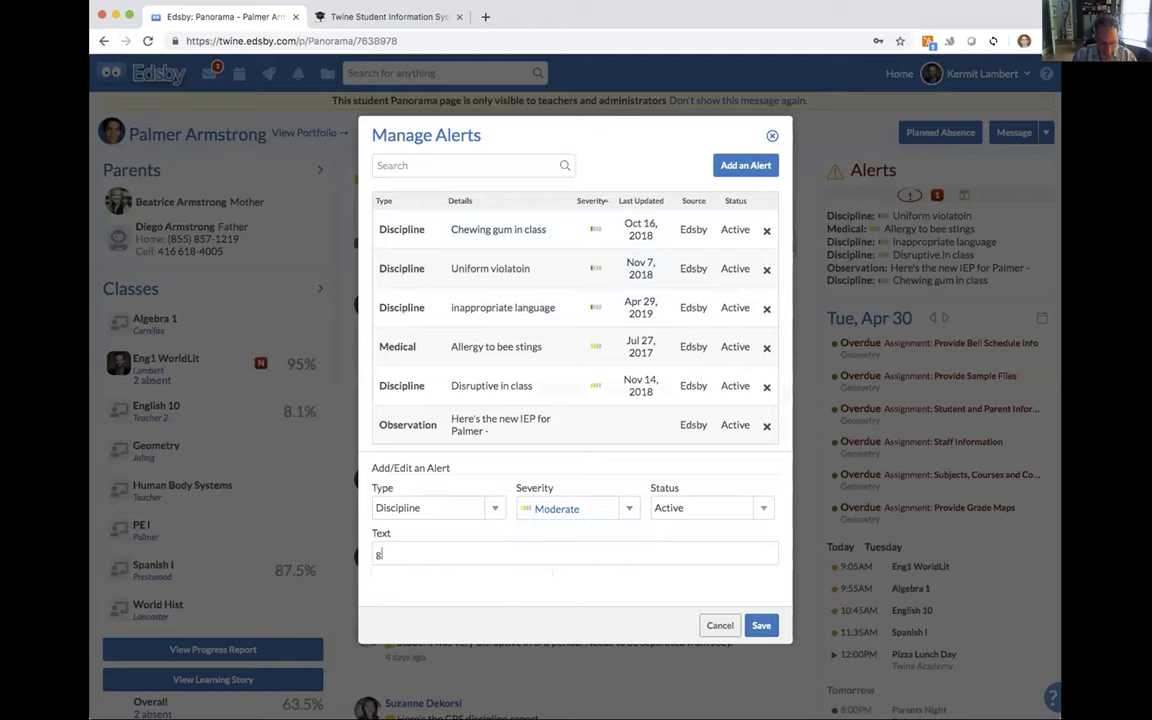
type("ot in fight with")
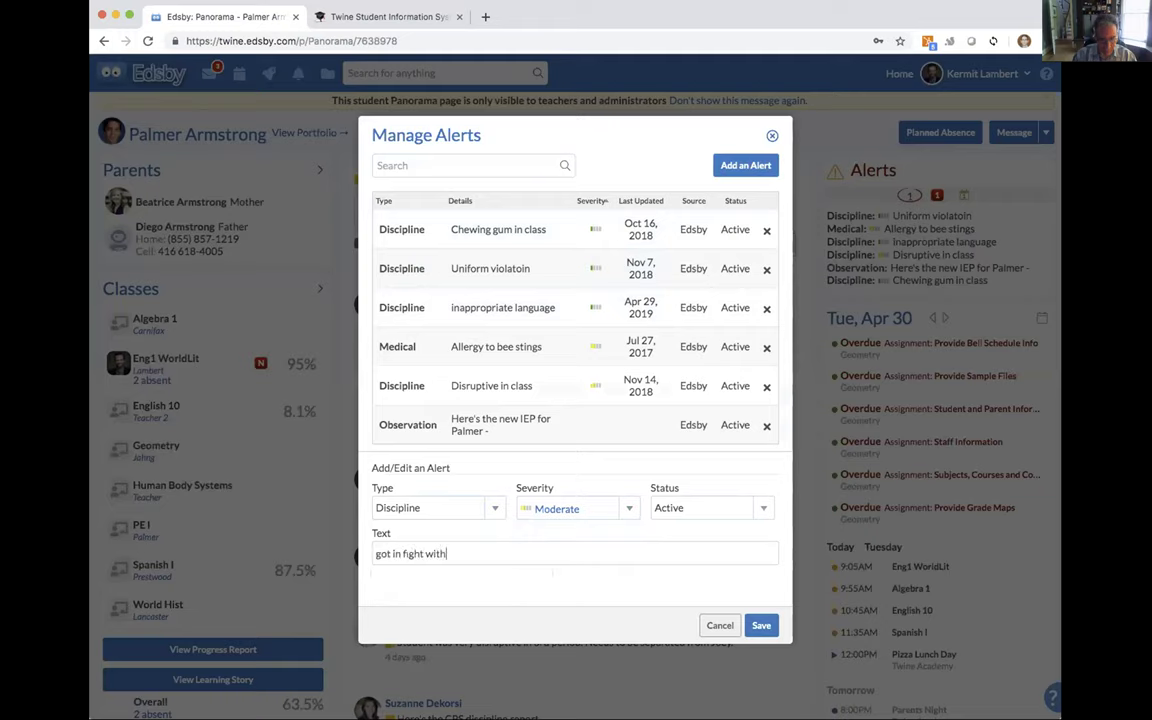
type(" another student")
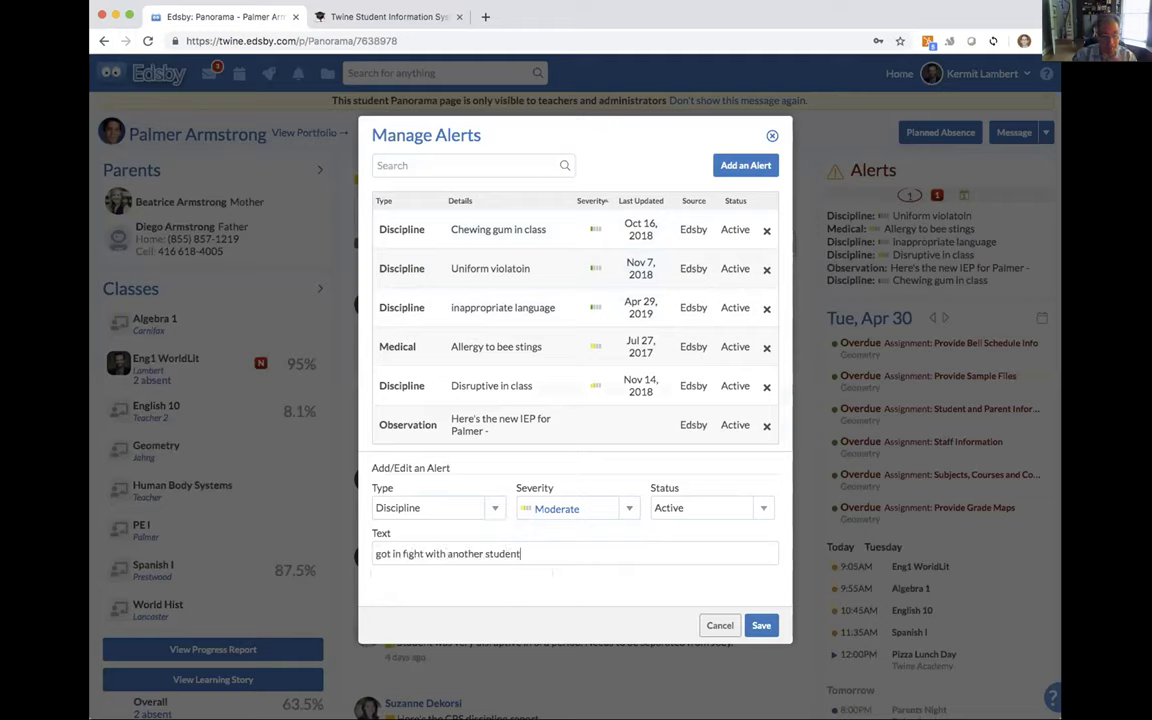
left_click(755, 625)
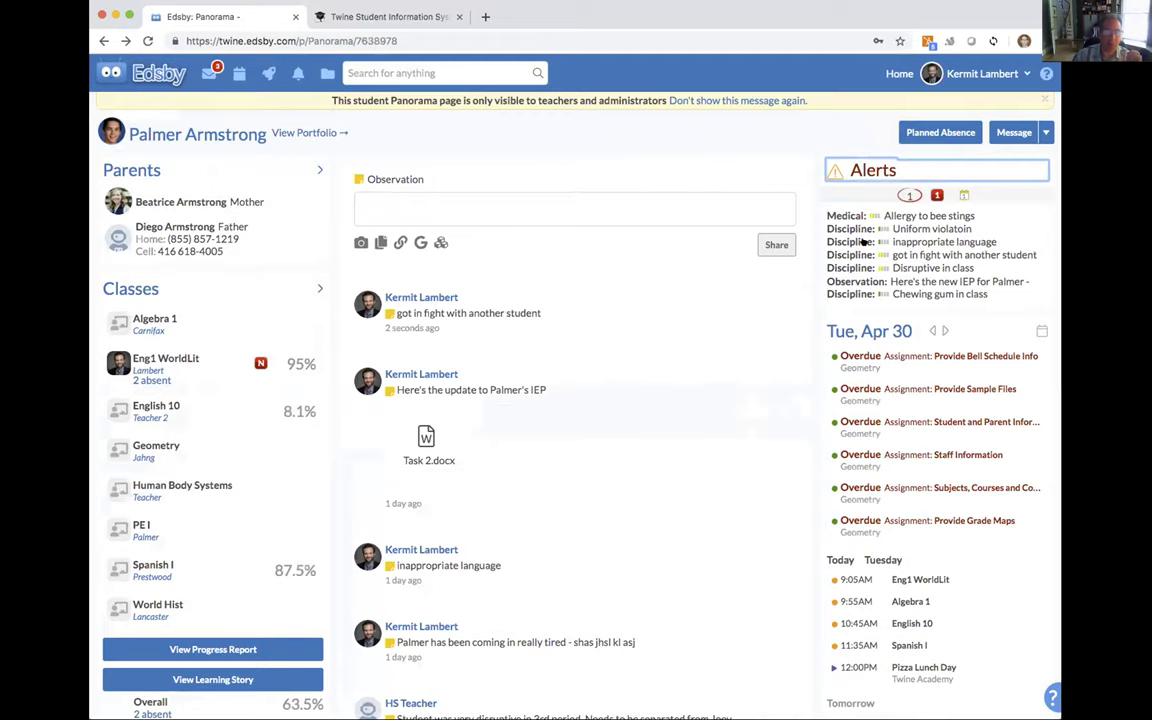
left_click(887, 77)
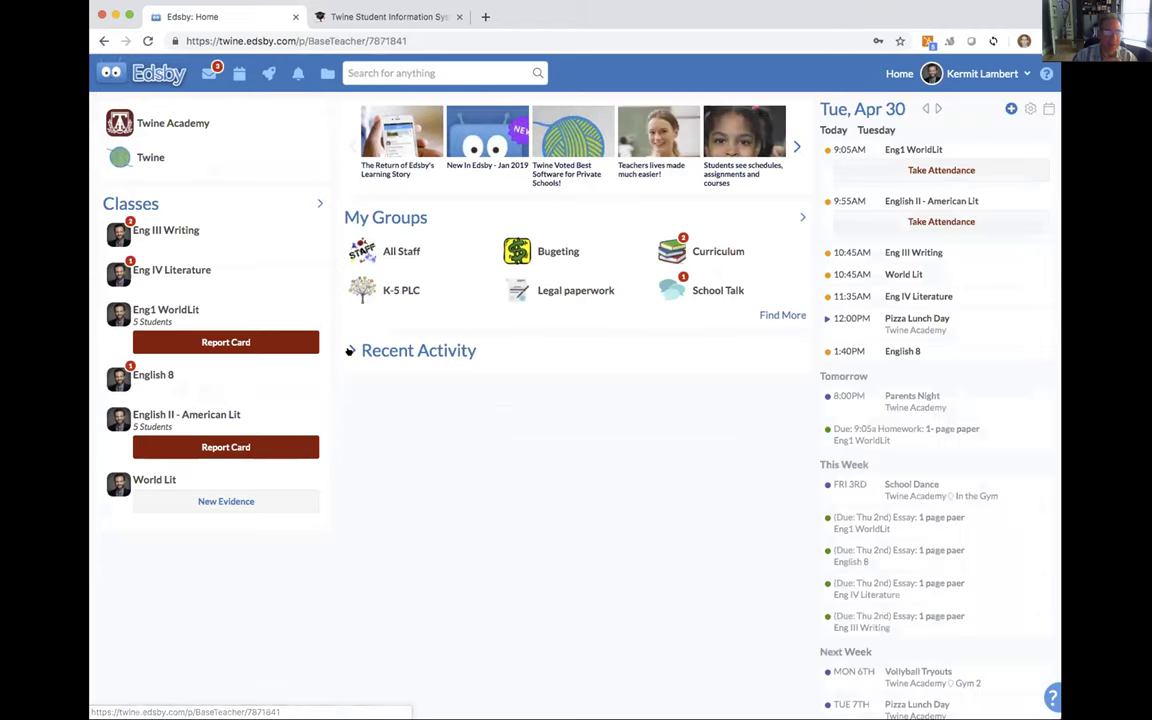
left_click(424, 352)
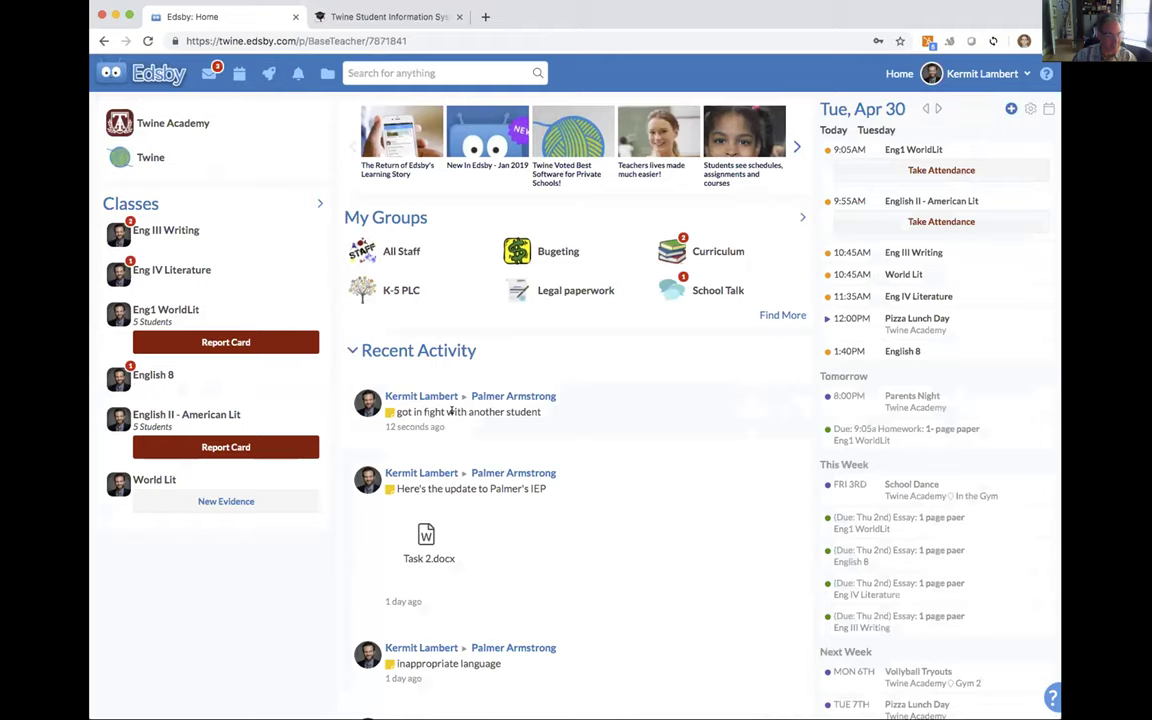
mouse_move(503, 395)
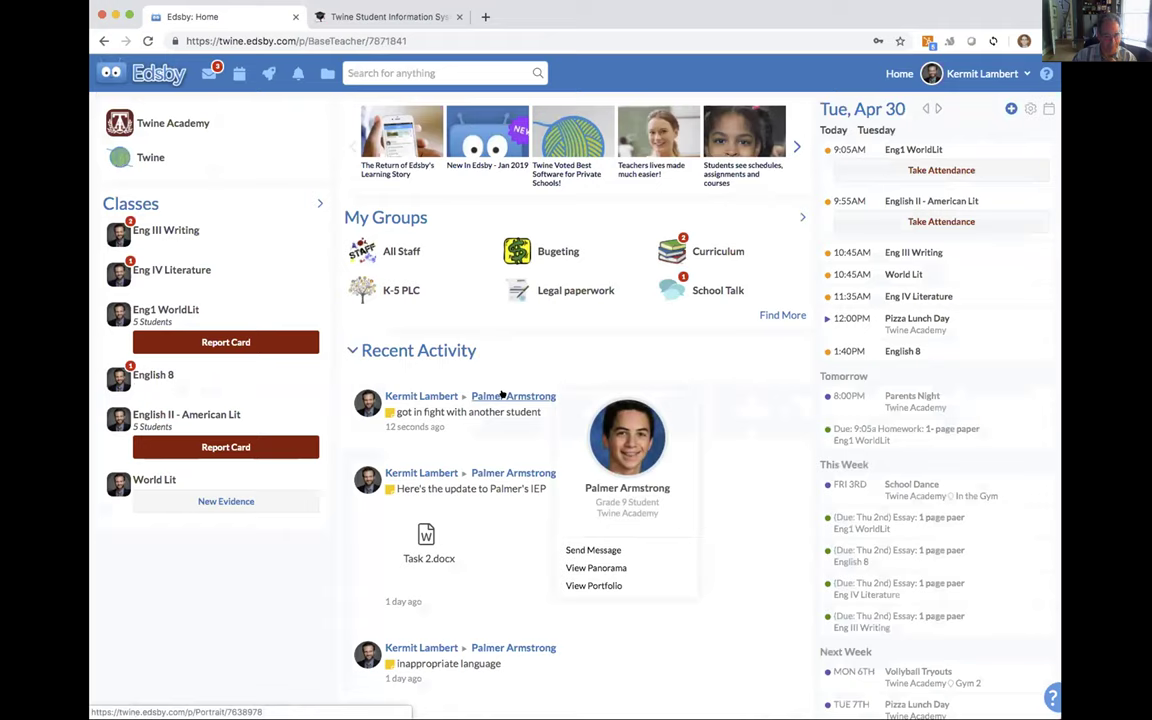
left_click(581, 568)
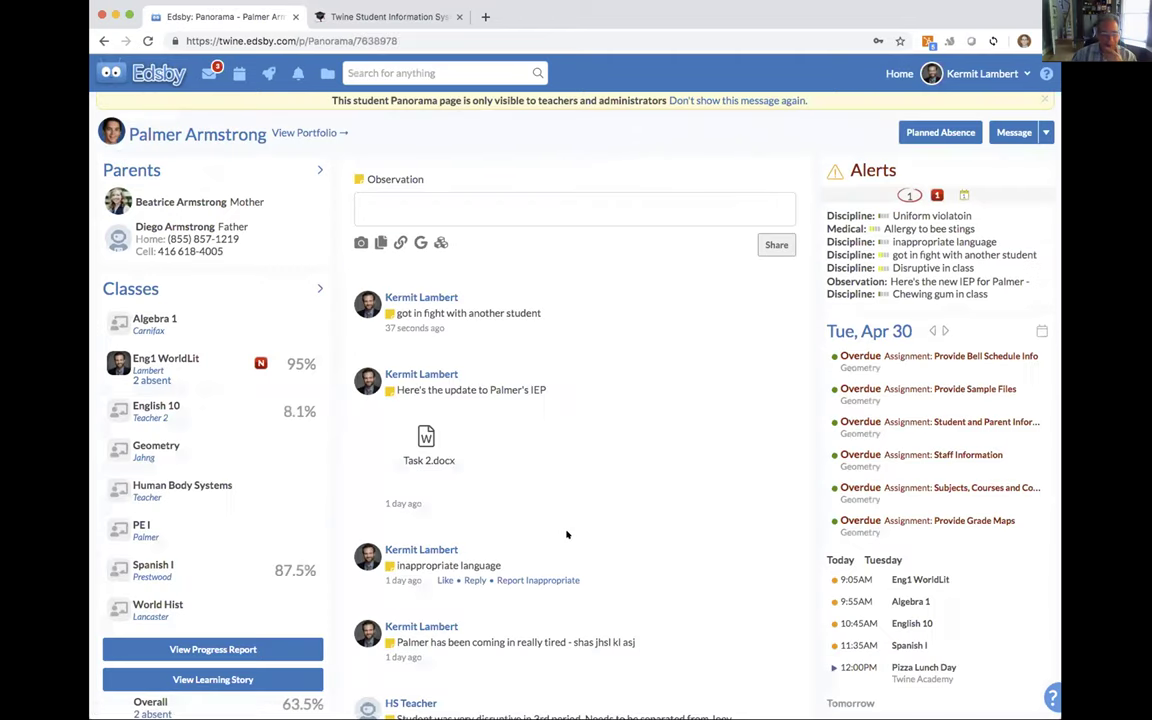
scroll(566, 535, "down", 5)
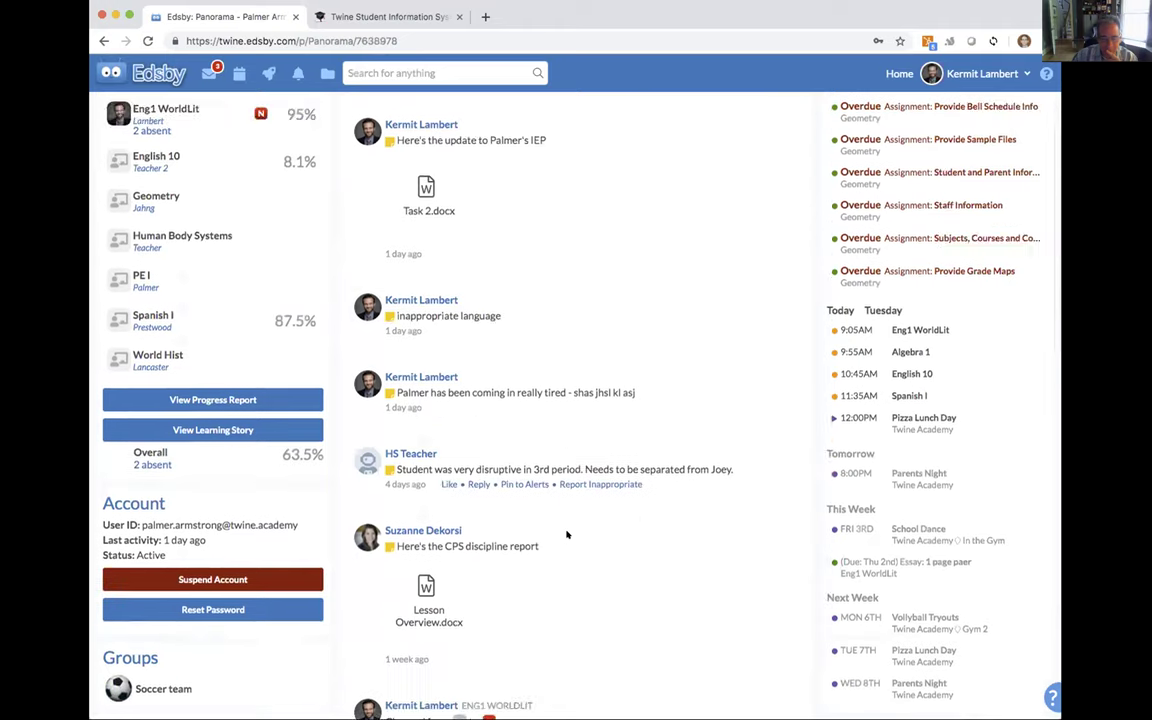
scroll(566, 535, "down", 4)
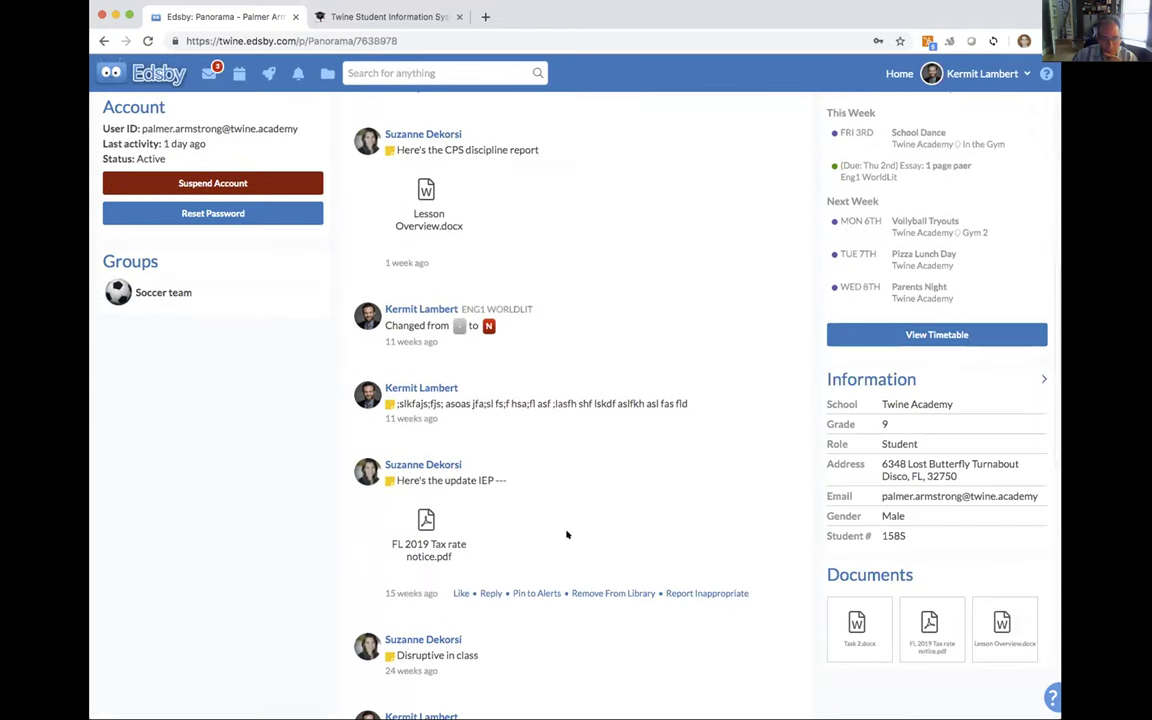
scroll(566, 535, "down", 1)
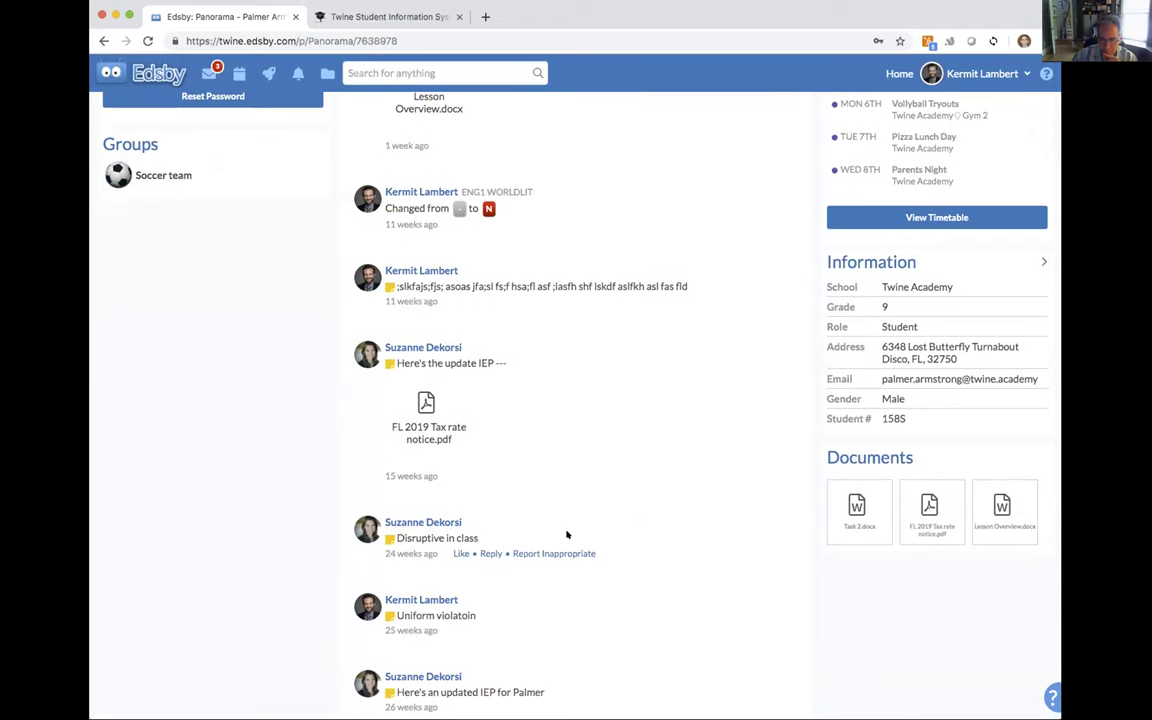
scroll(566, 535, "up", 10)
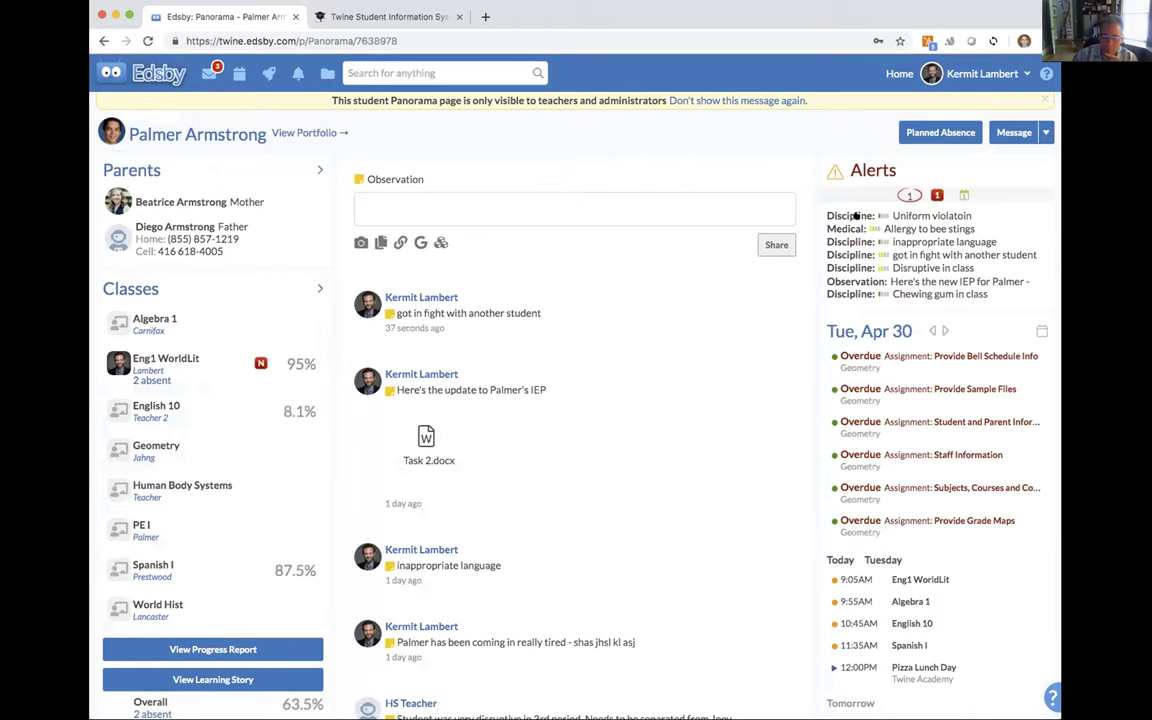
Step: Save a Low-severity Discipline alert with the text '+5 Pro points' for the student
left_click(857, 168)
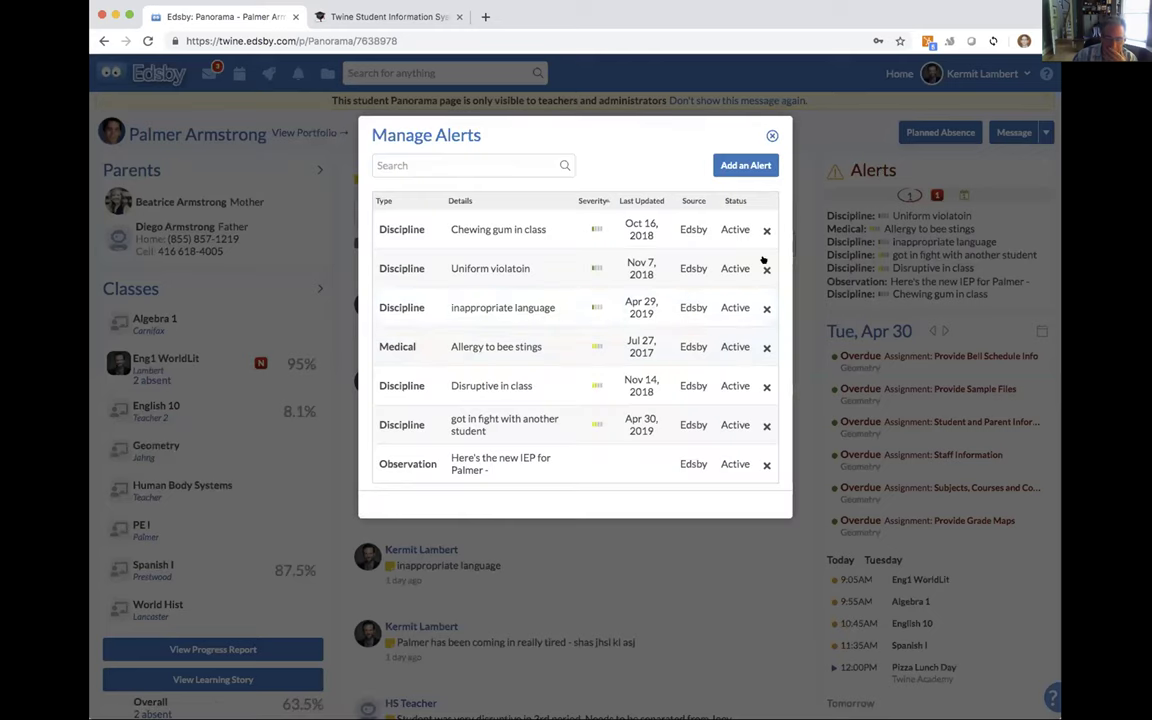
left_click(738, 166)
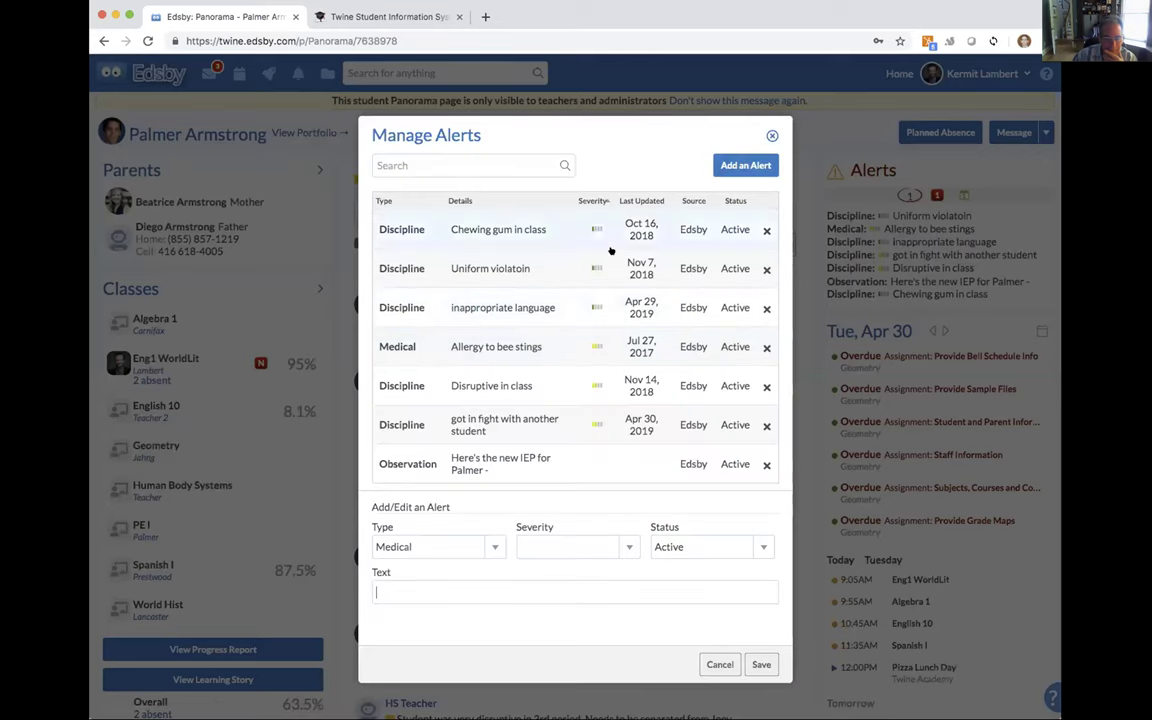
left_click(493, 547)
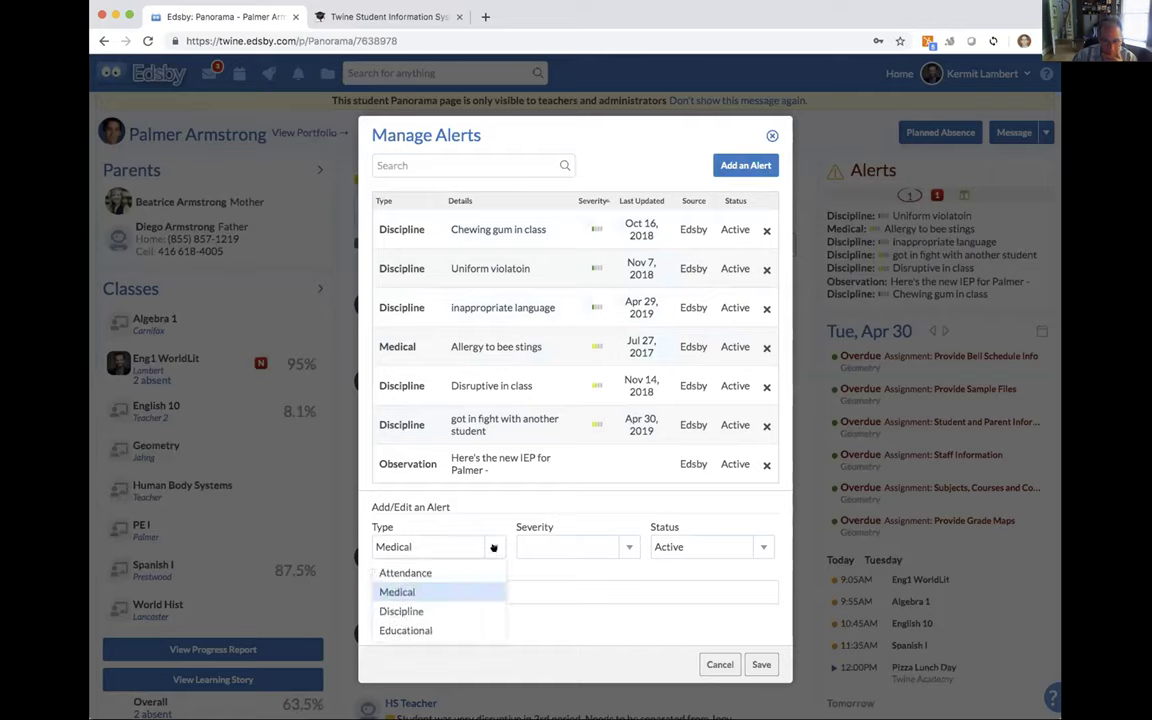
left_click(445, 610)
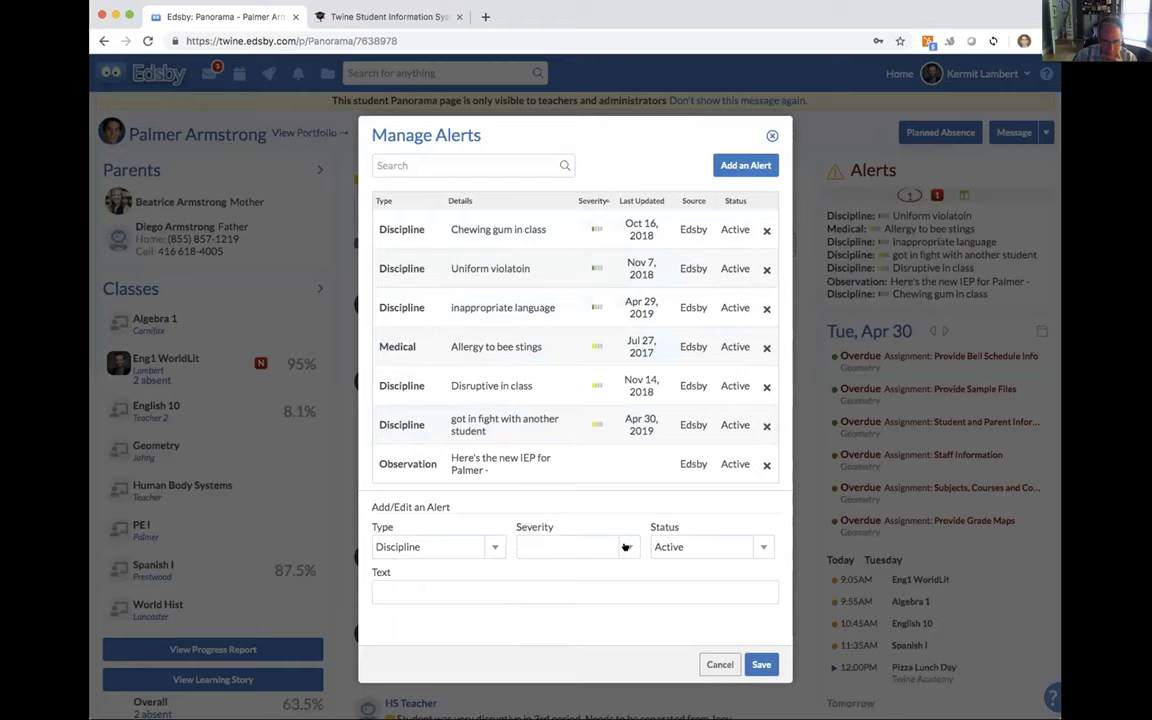
left_click(625, 547)
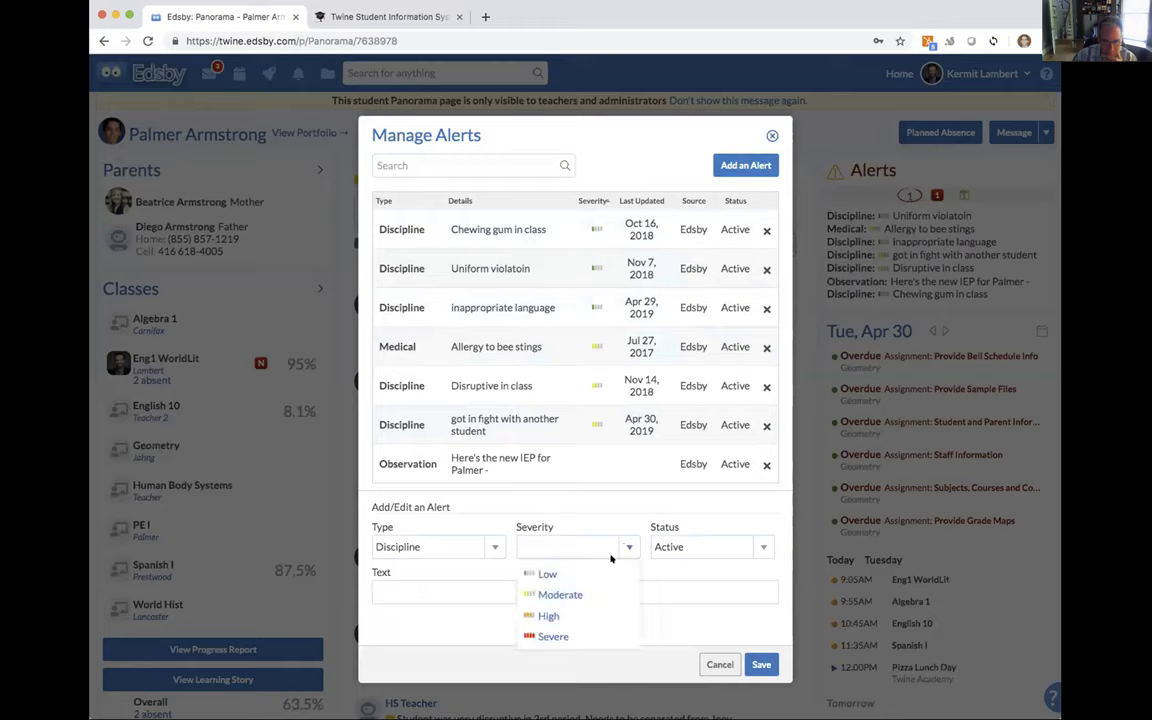
left_click(547, 574)
left_click(408, 588)
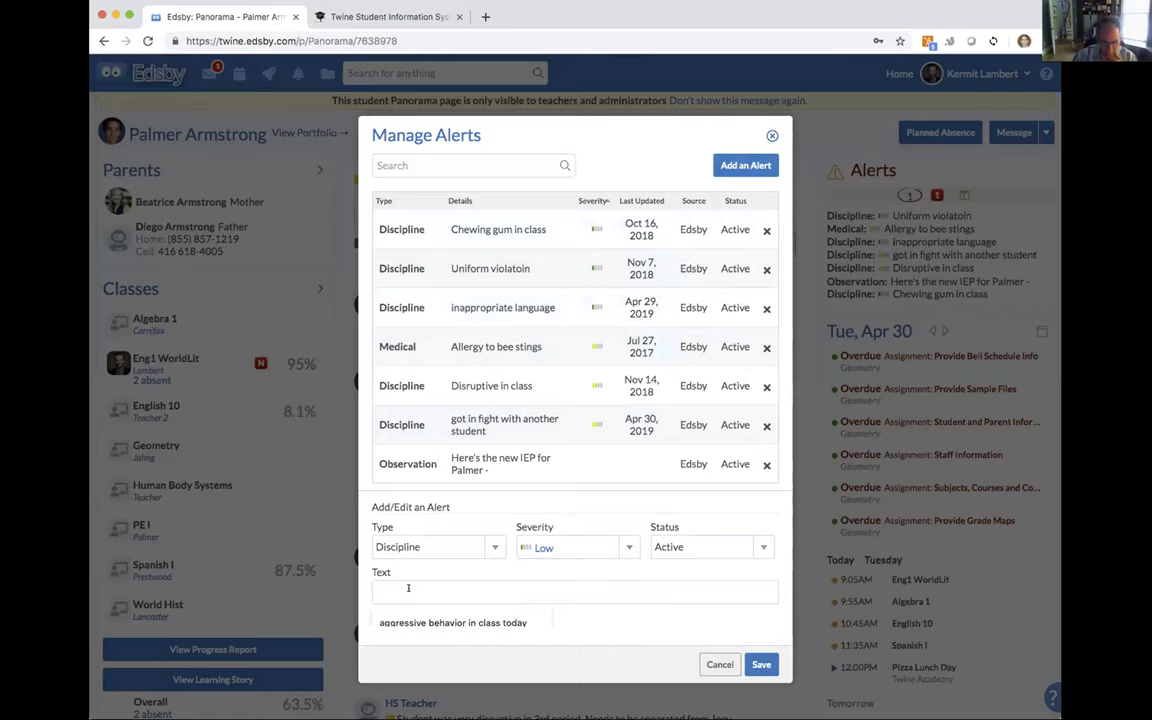
type("+5 Pro points")
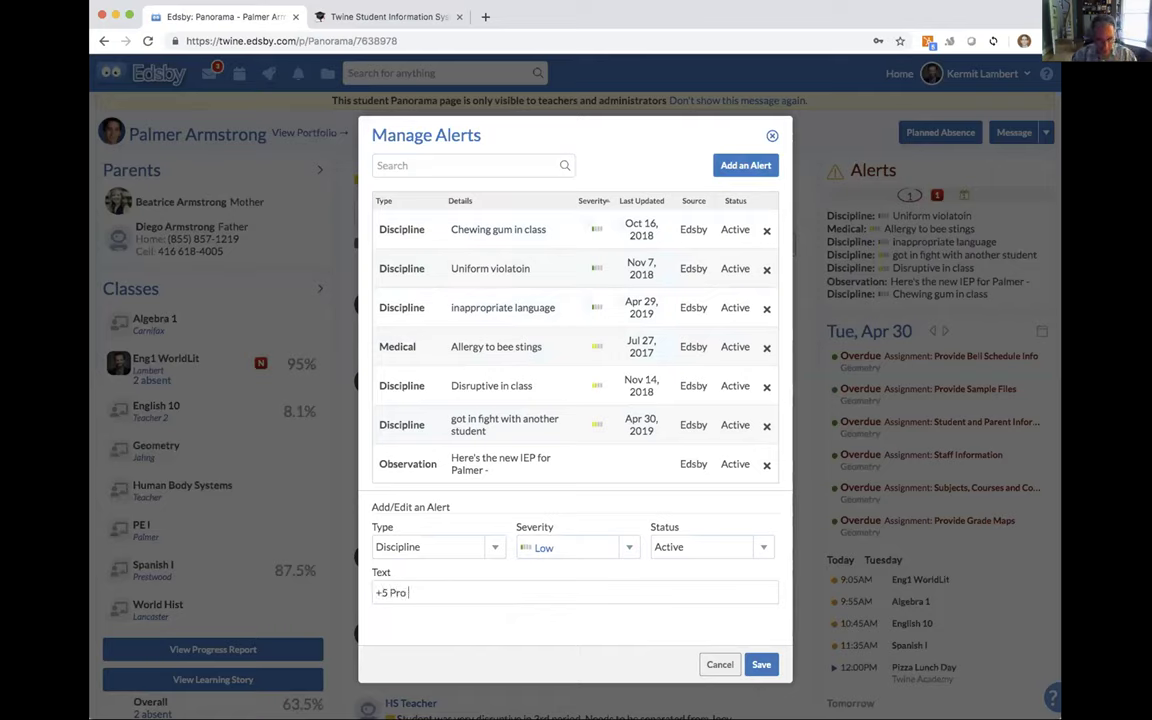
left_click(759, 664)
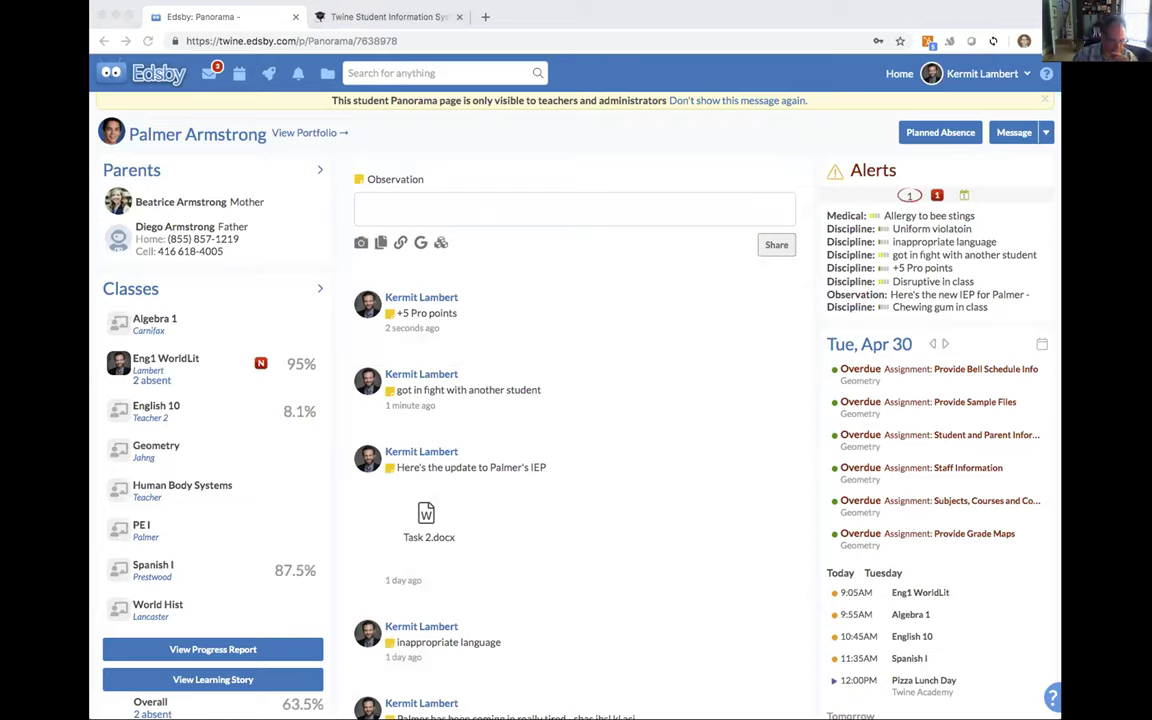
Step: Return to the teacher's home page and show the user account menu
left_click(660, 290)
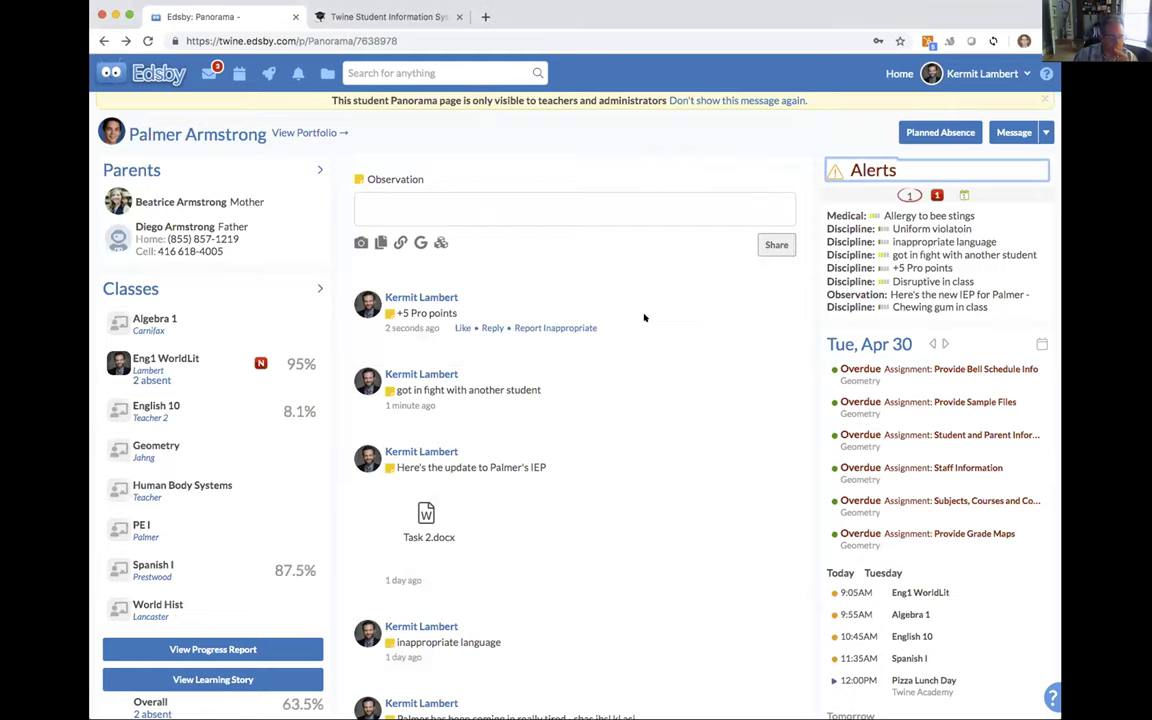
left_click(133, 73)
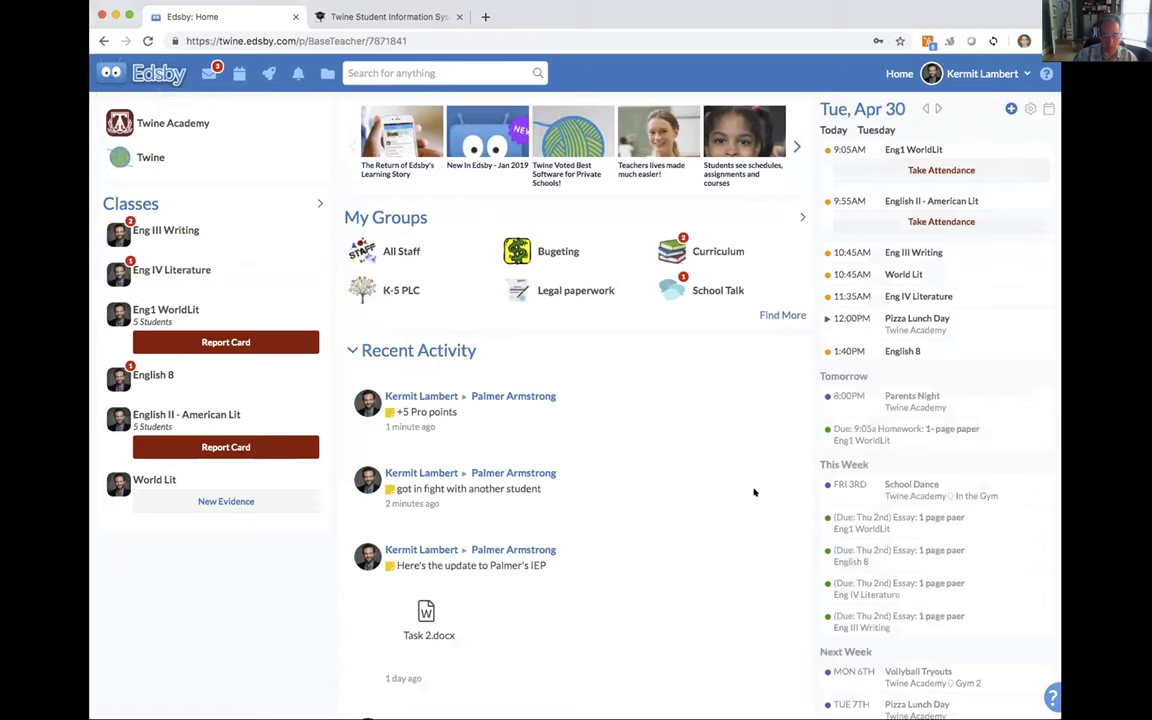
left_click(1016, 76)
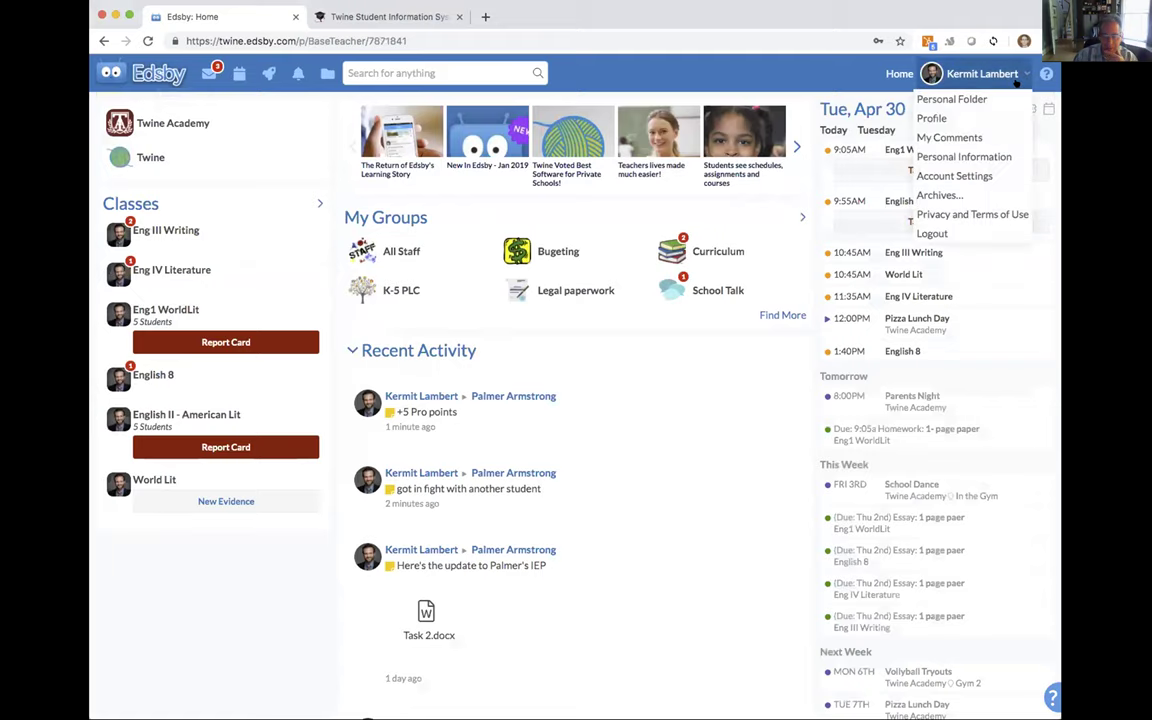
Step: Log out of the teacher account and log in with the saved administrator username and password
left_click(952, 230)
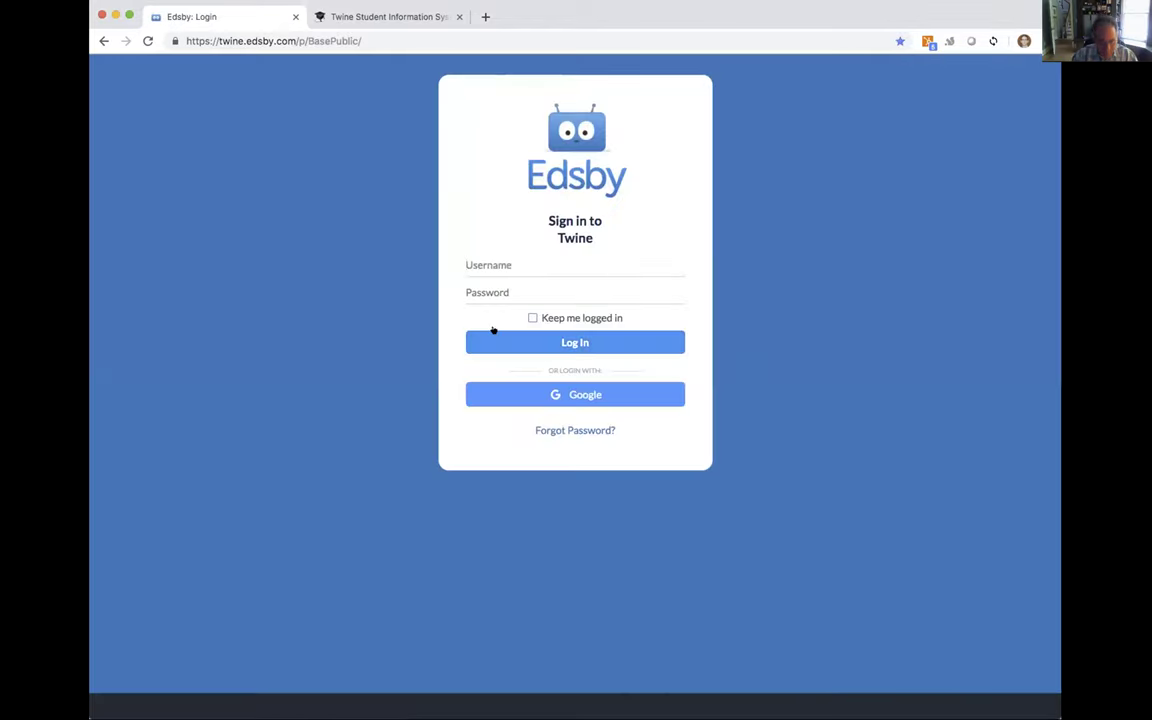
type("s")
key("Down")
key("Return")
key("Tab")
left_click(589, 342)
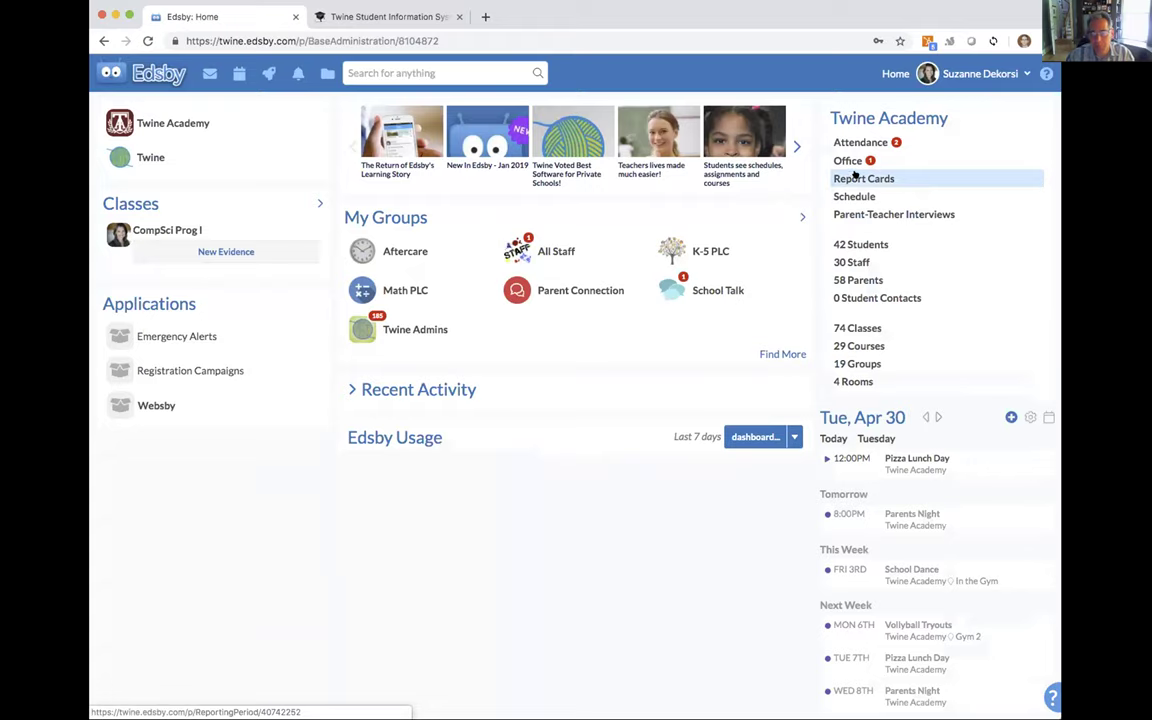
left_click(1005, 75)
Step: Log out as administrator and sign in as the teacher, re-entering the password after a failed attempt
left_click(928, 233)
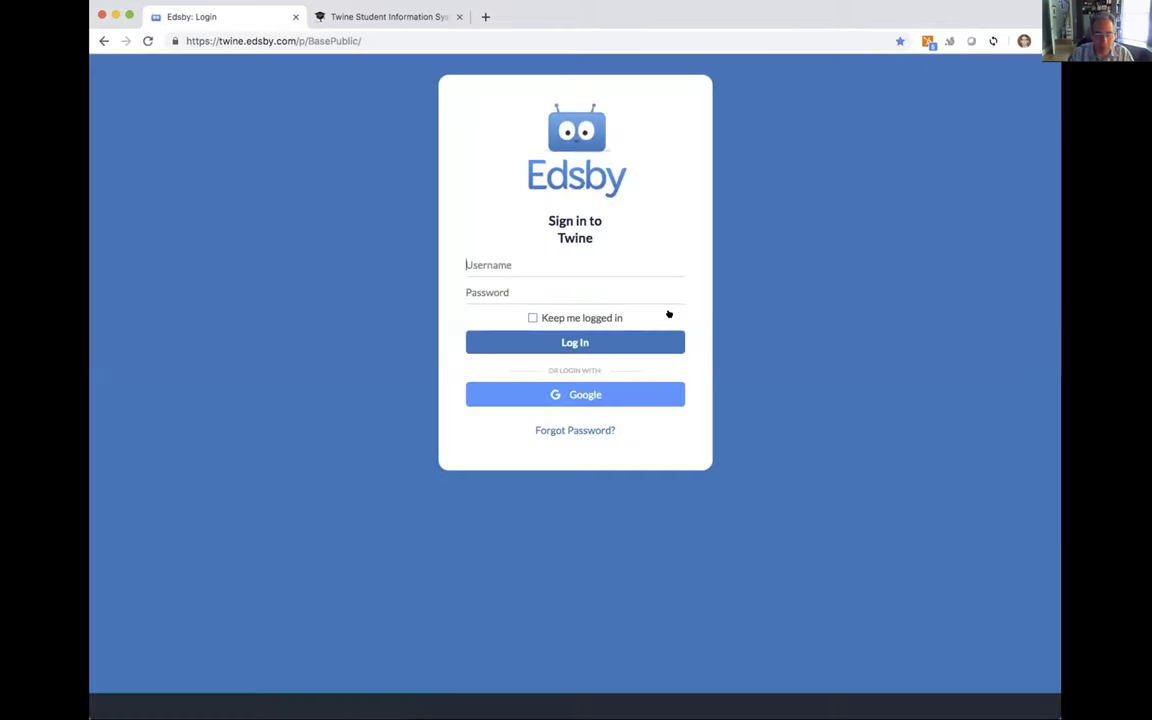
left_click(560, 265)
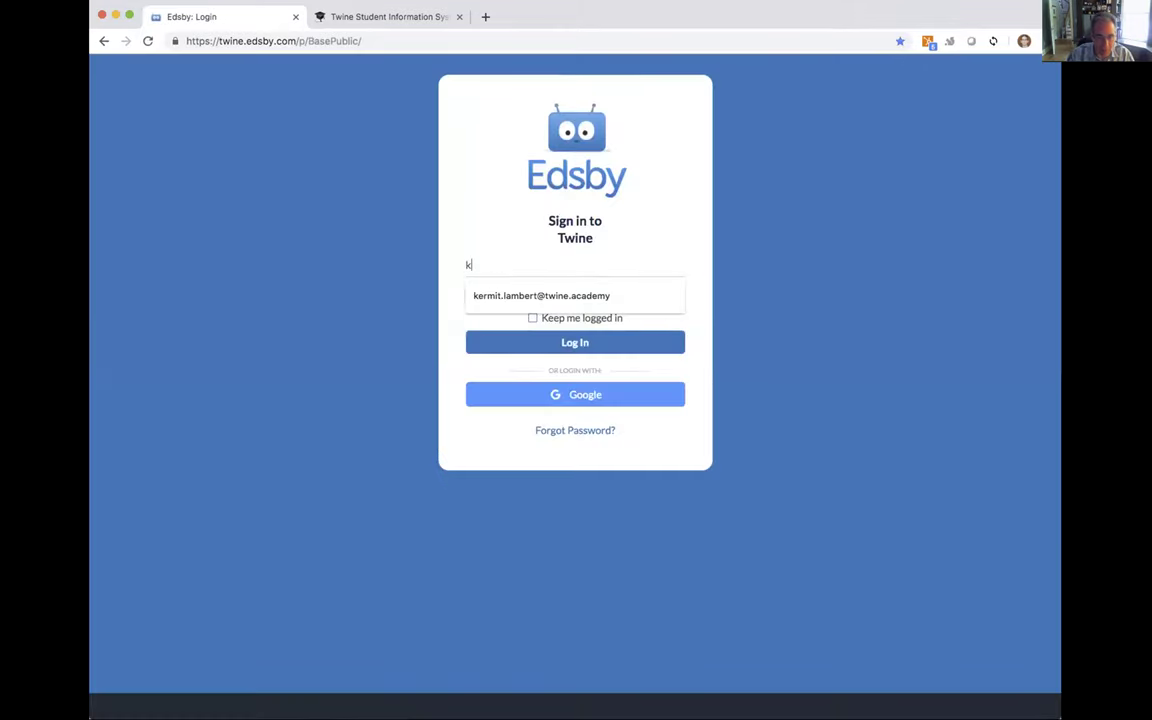
left_click(540, 296)
key("Tab")
type("•••")
left_click(581, 340)
left_click(530, 285)
type("••••••••••")
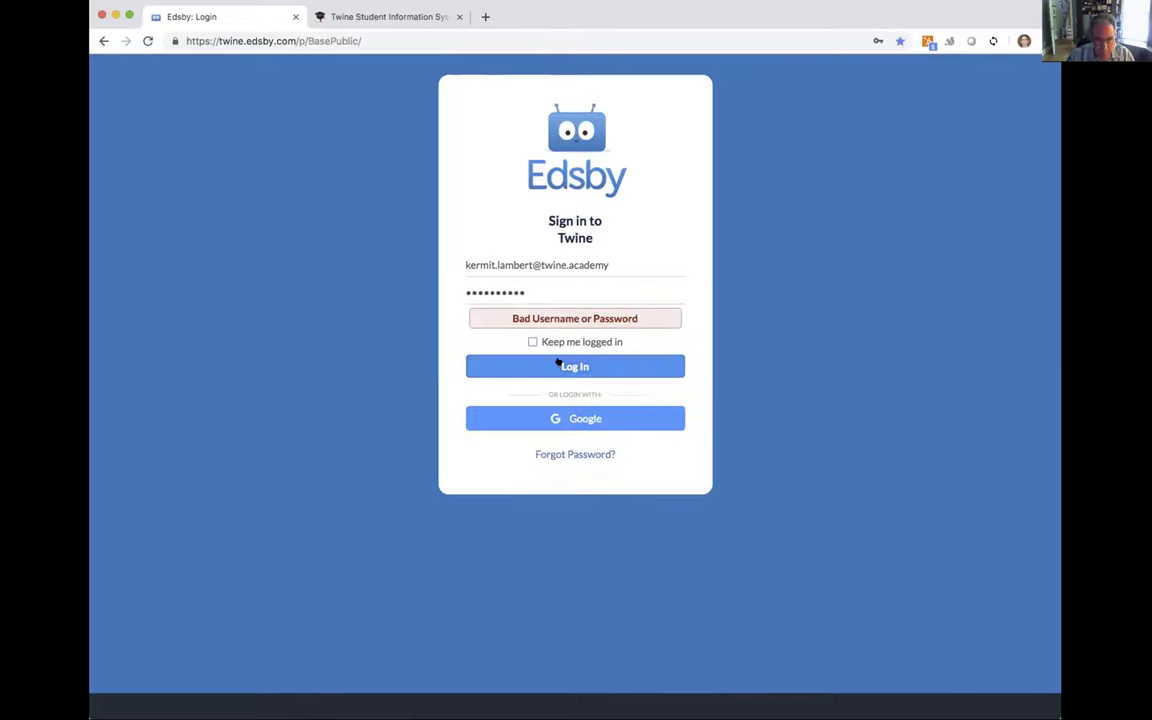
left_click(558, 363)
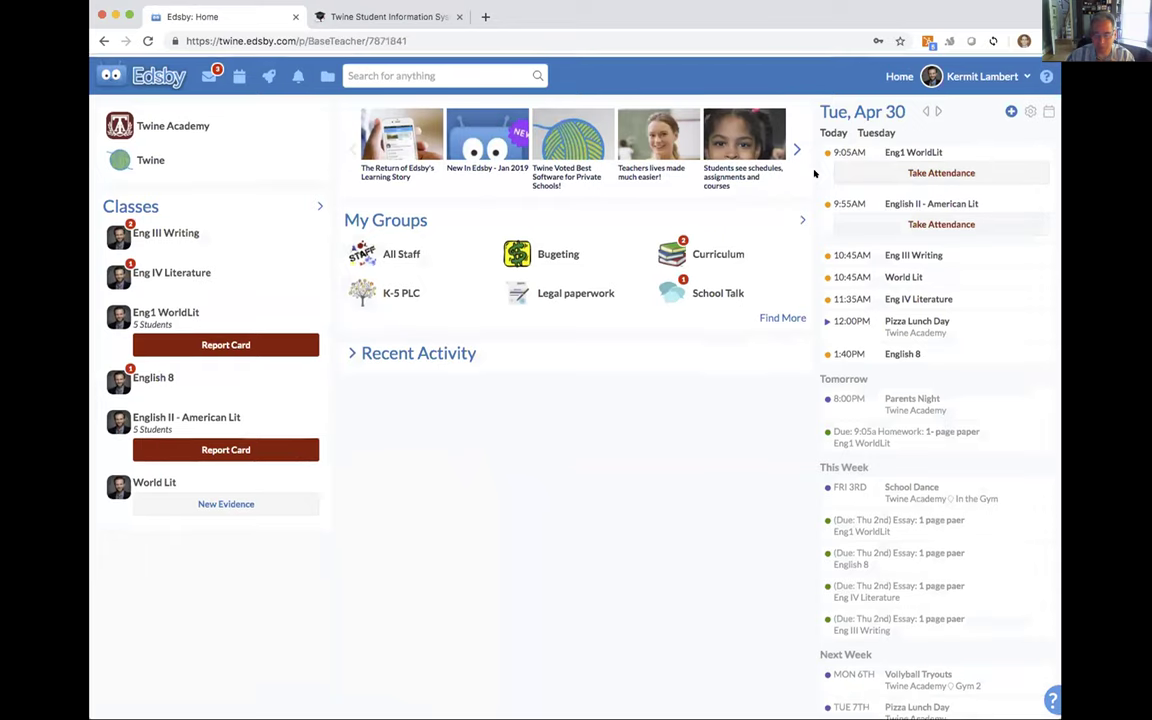
mouse_move(931, 165)
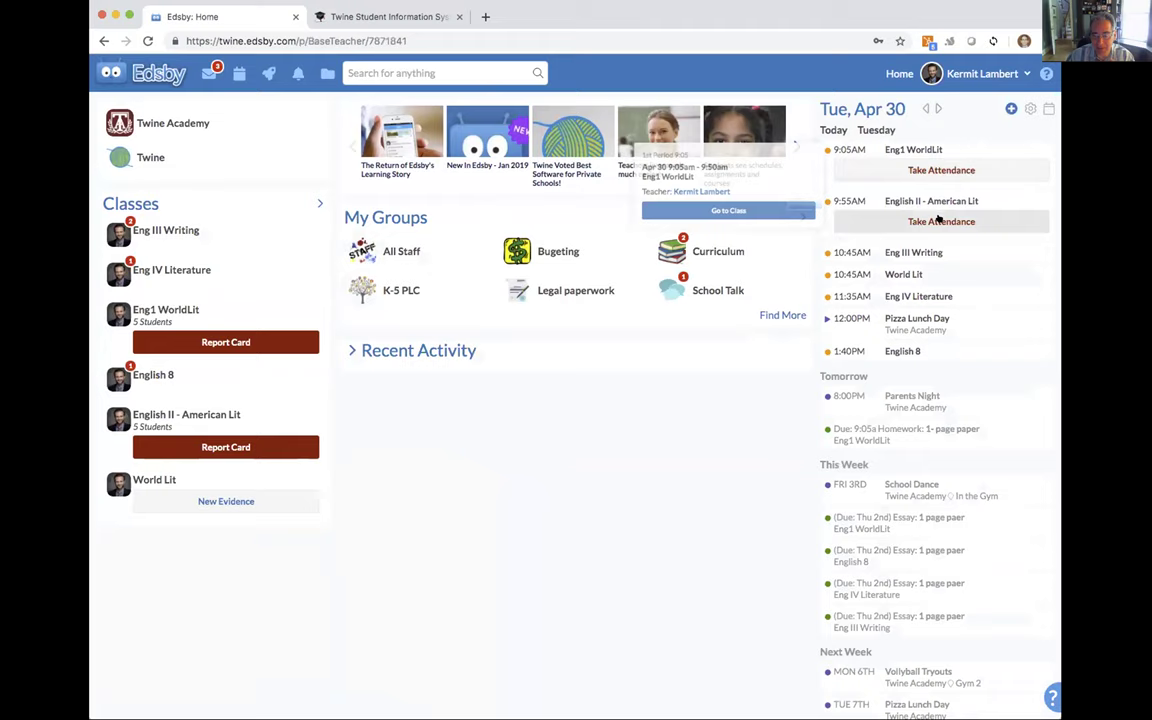
Step: Take English II - American Lit attendance: all present, second student absent, fourth late, shared with office
mouse_move(936, 222)
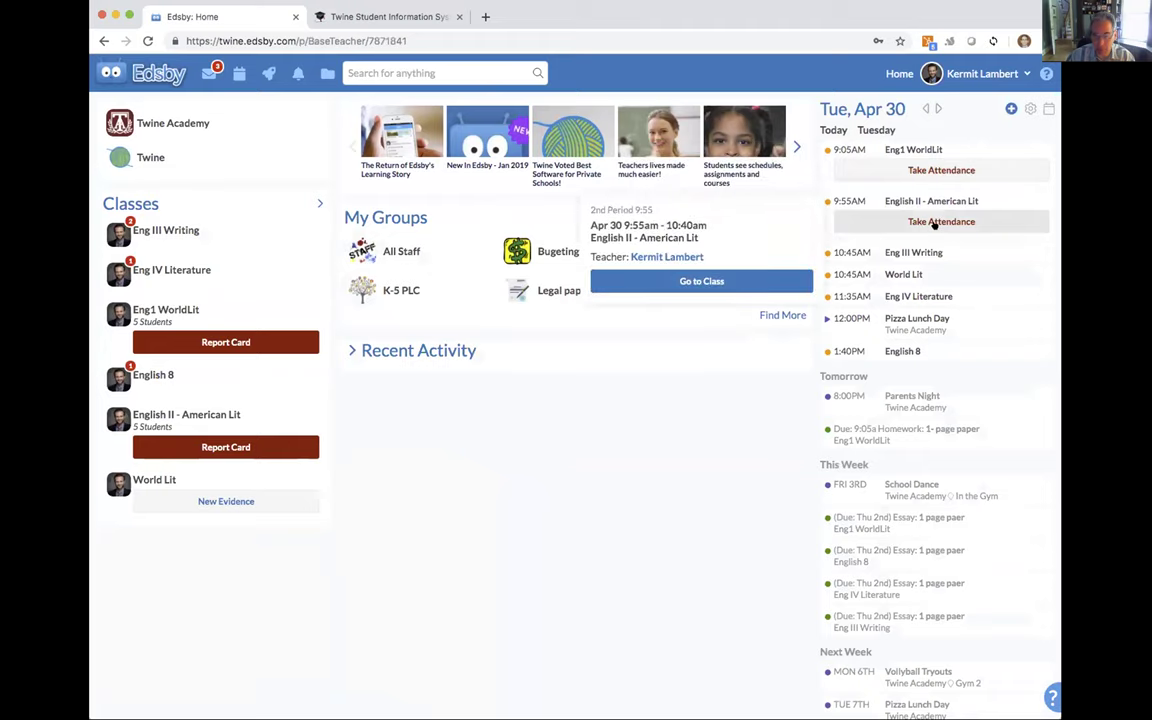
left_click(936, 223)
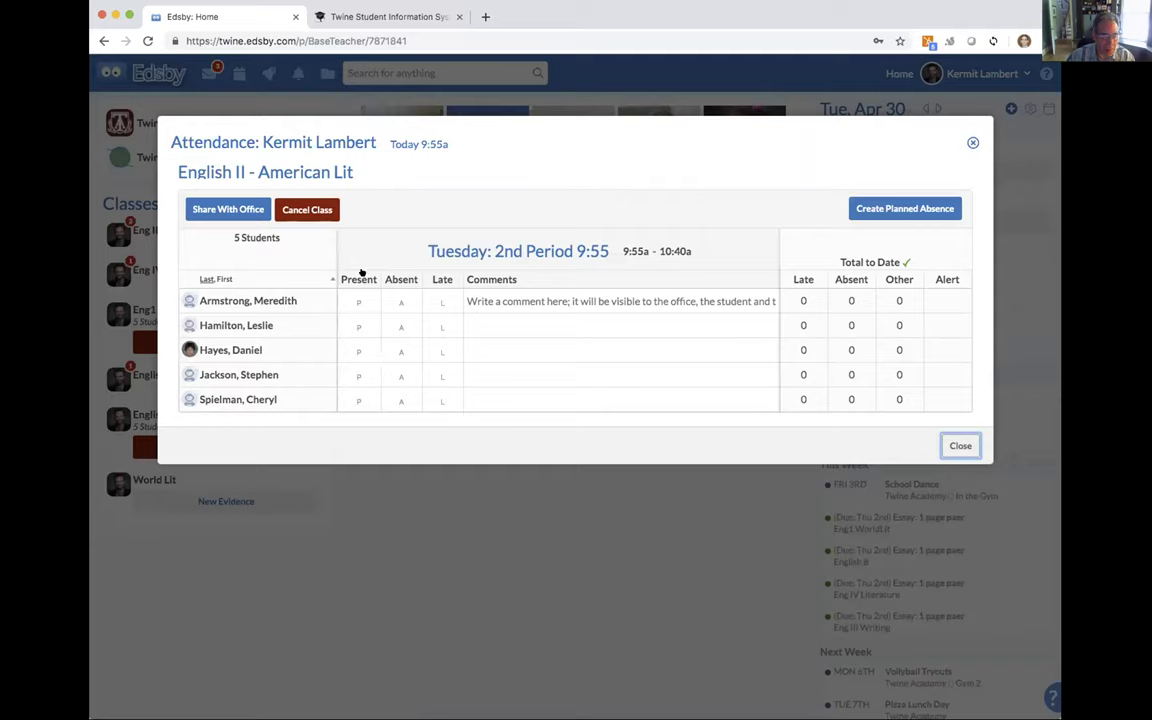
left_click(353, 279)
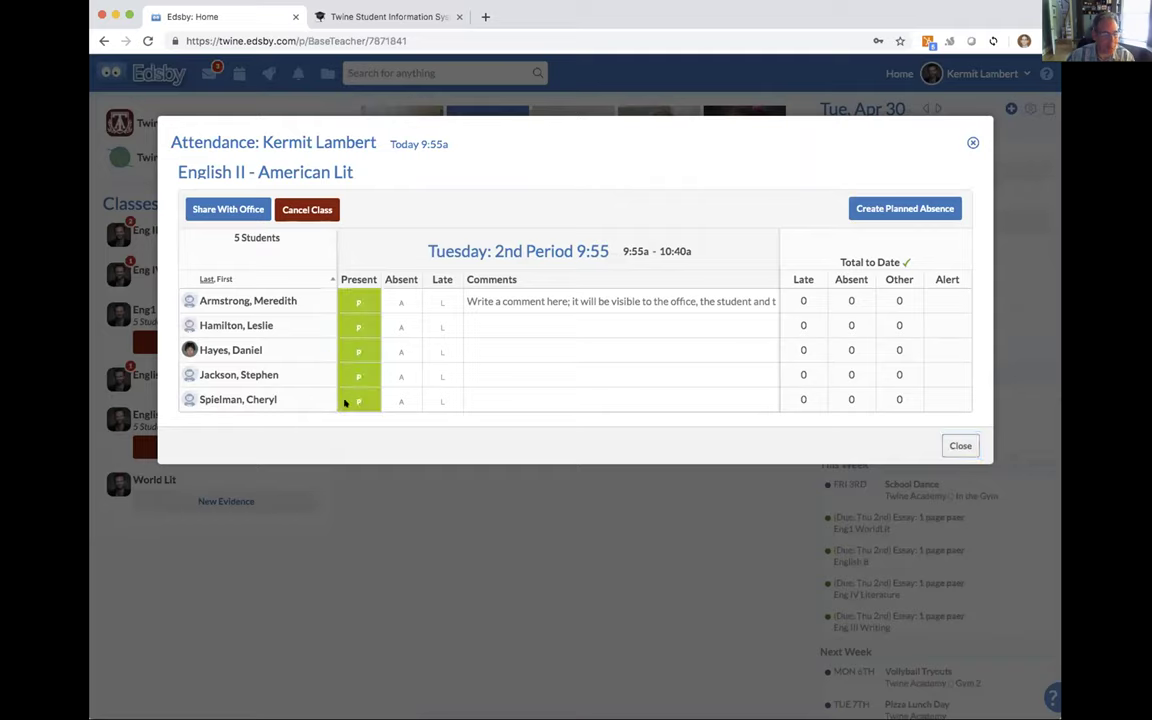
left_click(401, 326)
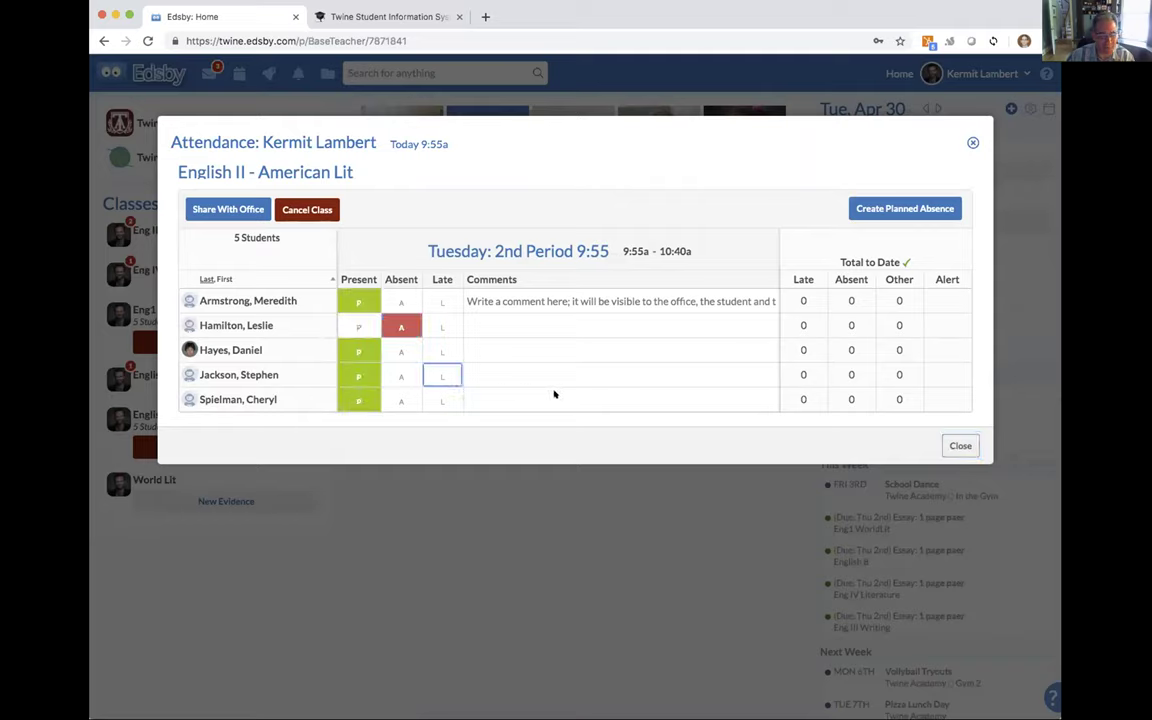
key("l")
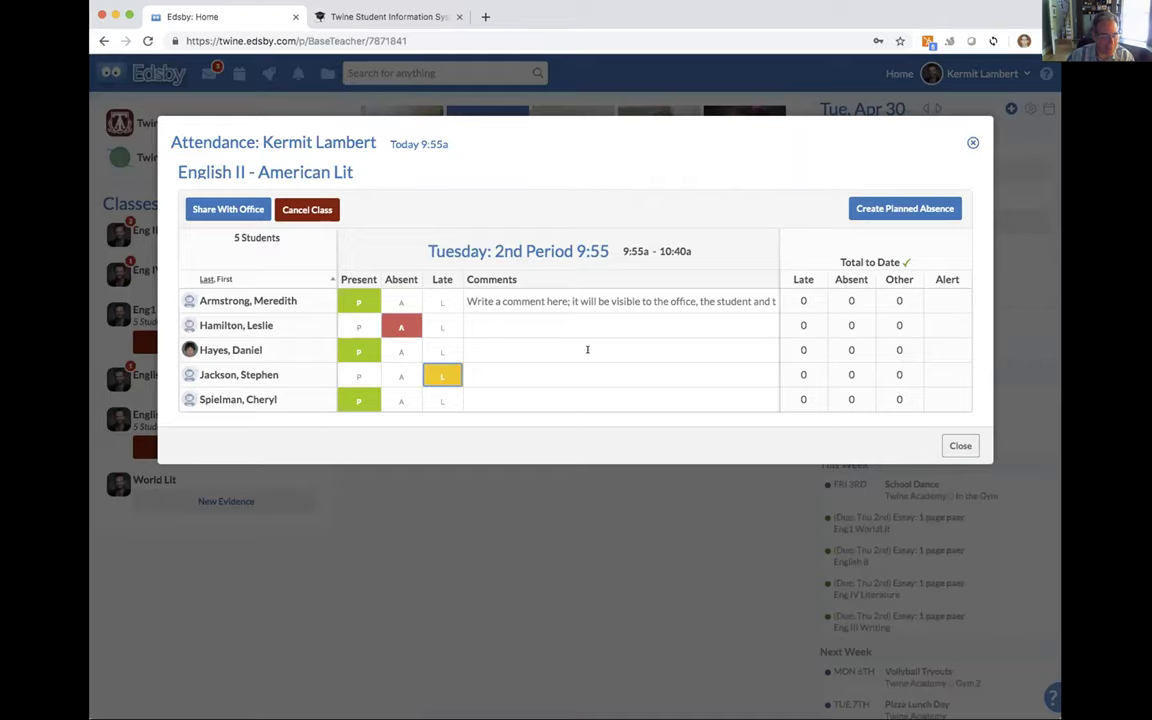
left_click(228, 208)
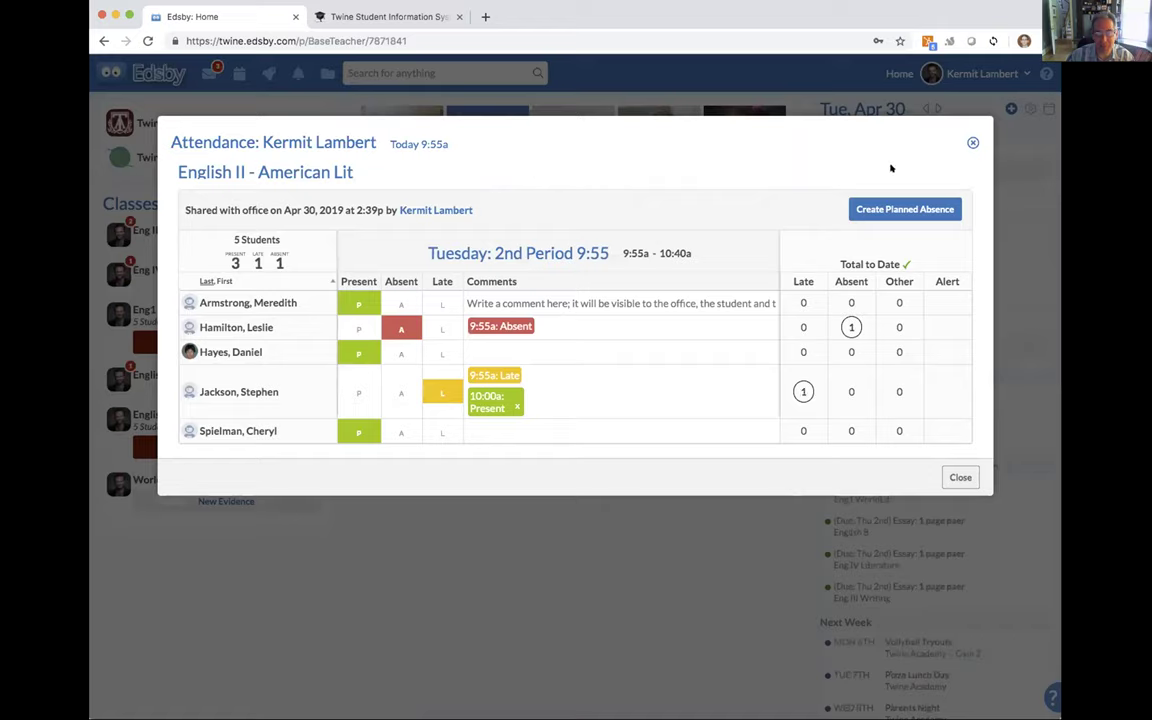
left_click(971, 143)
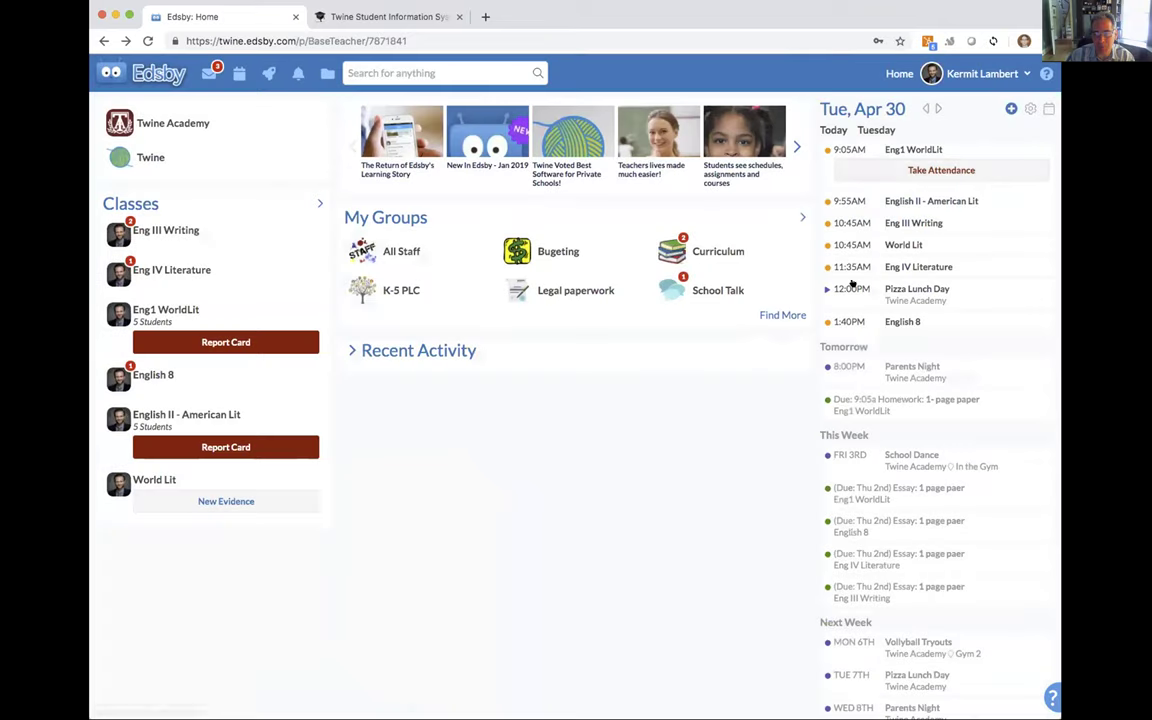
left_click(980, 172)
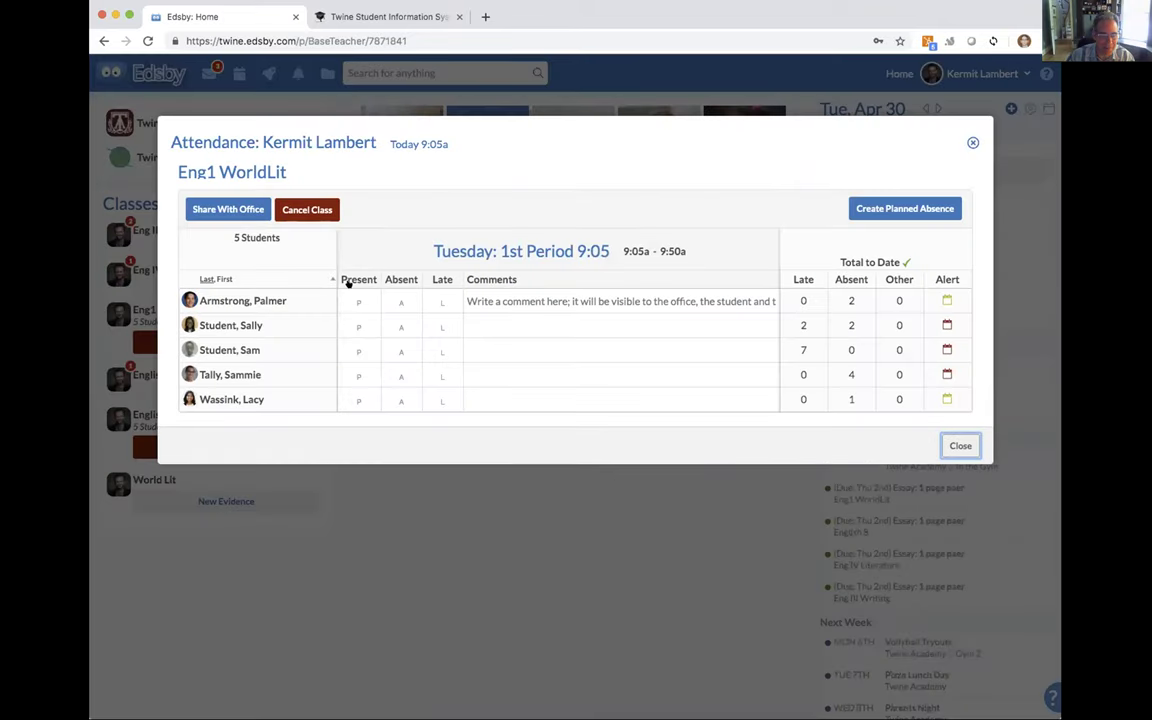
Step: Mark all Eng1 WorldLit students present, the first student absent, and share with the office
left_click(352, 279)
left_click(401, 301)
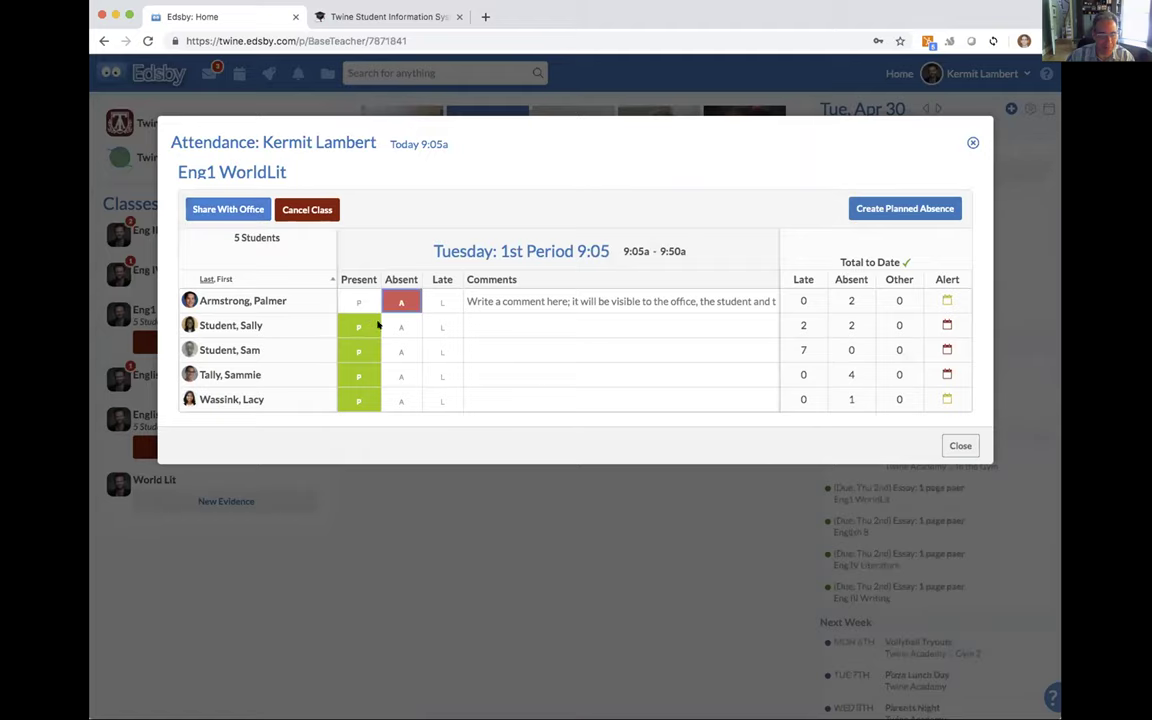
left_click(229, 207)
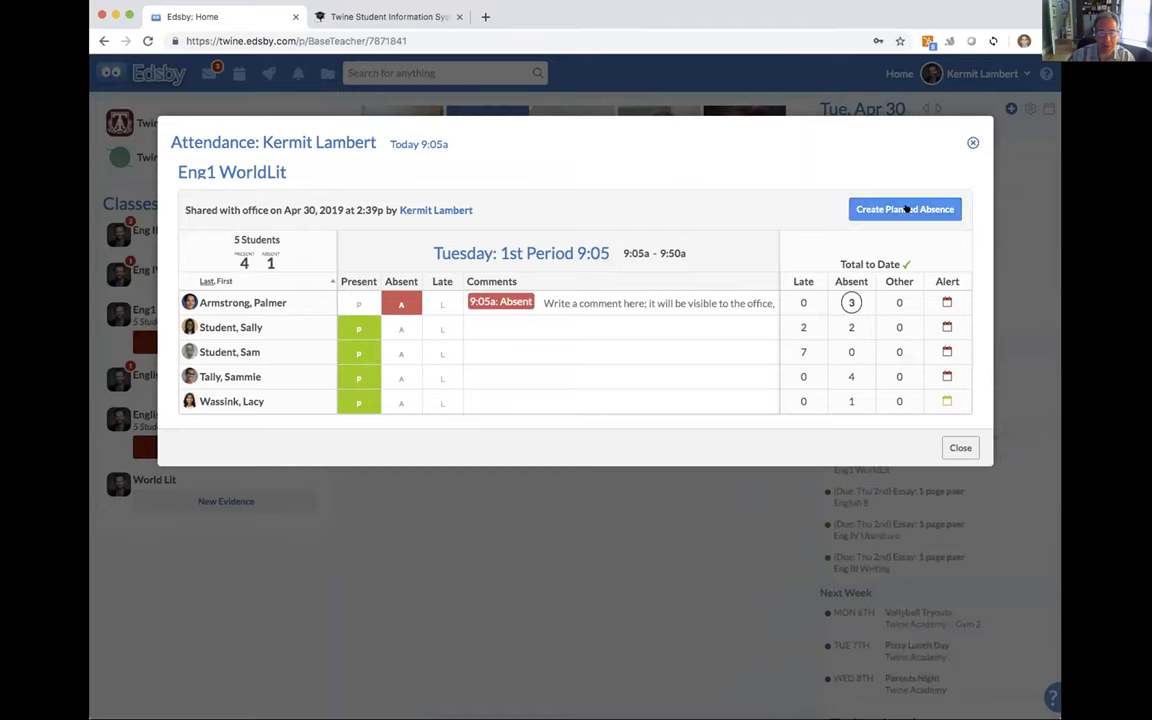
left_click(905, 208)
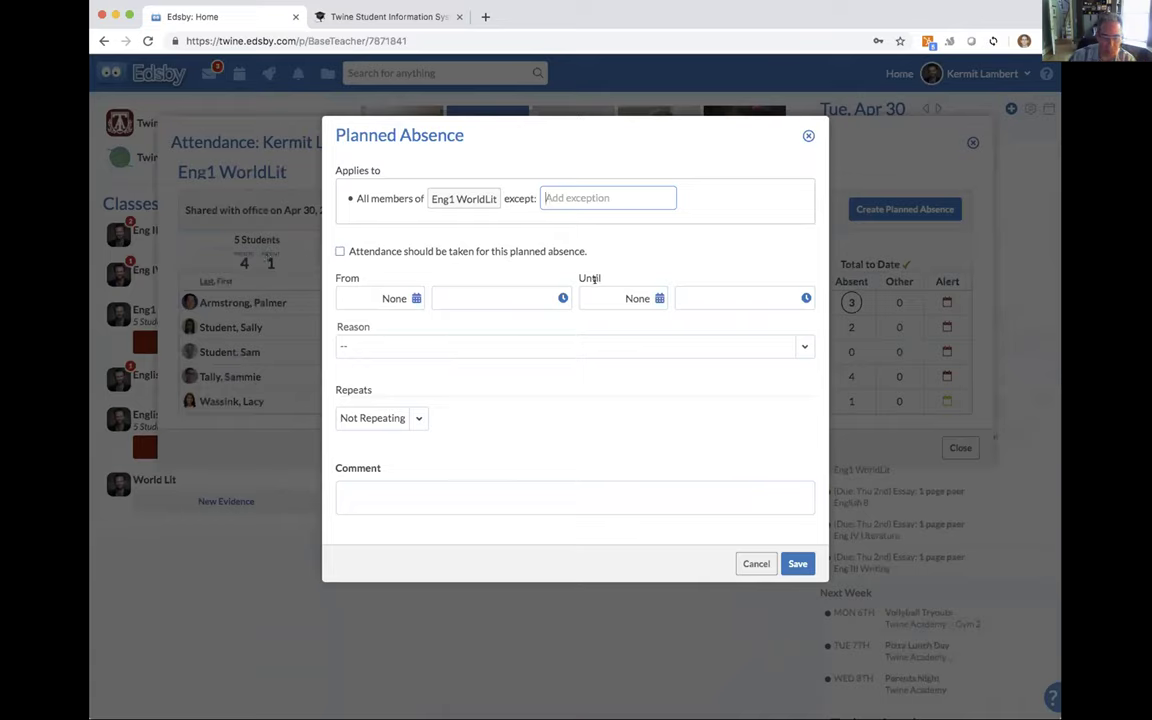
left_click(792, 344)
scroll(633, 478, "down", 1)
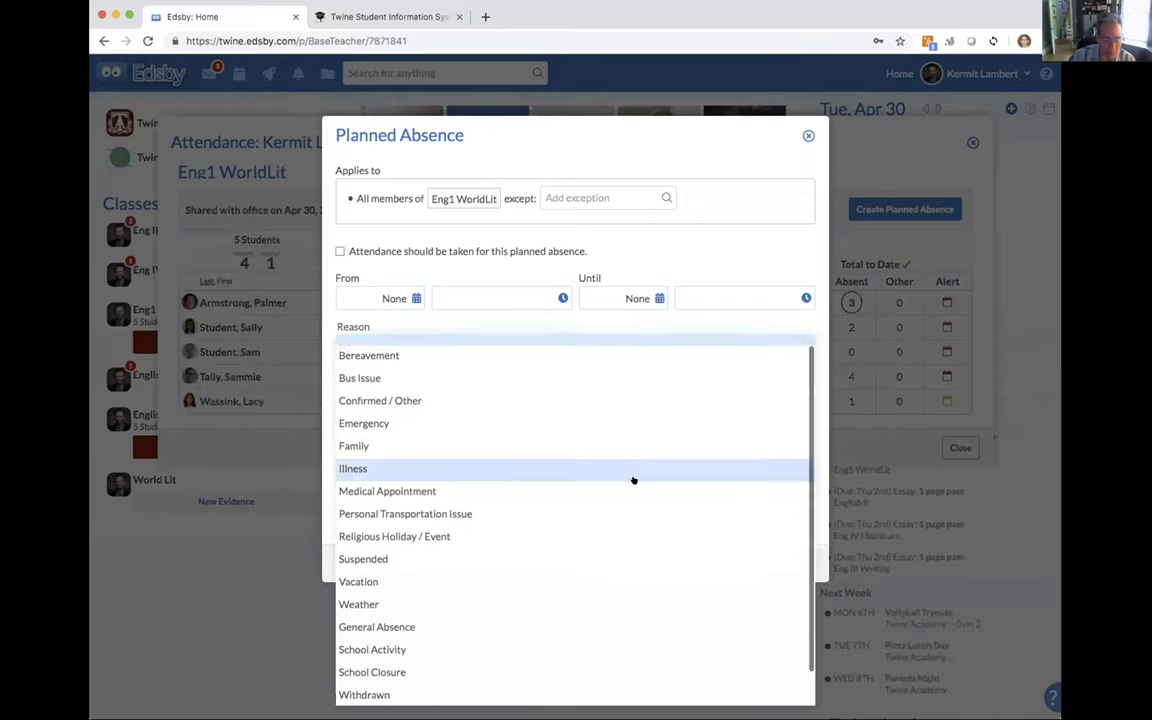
left_click(358, 648)
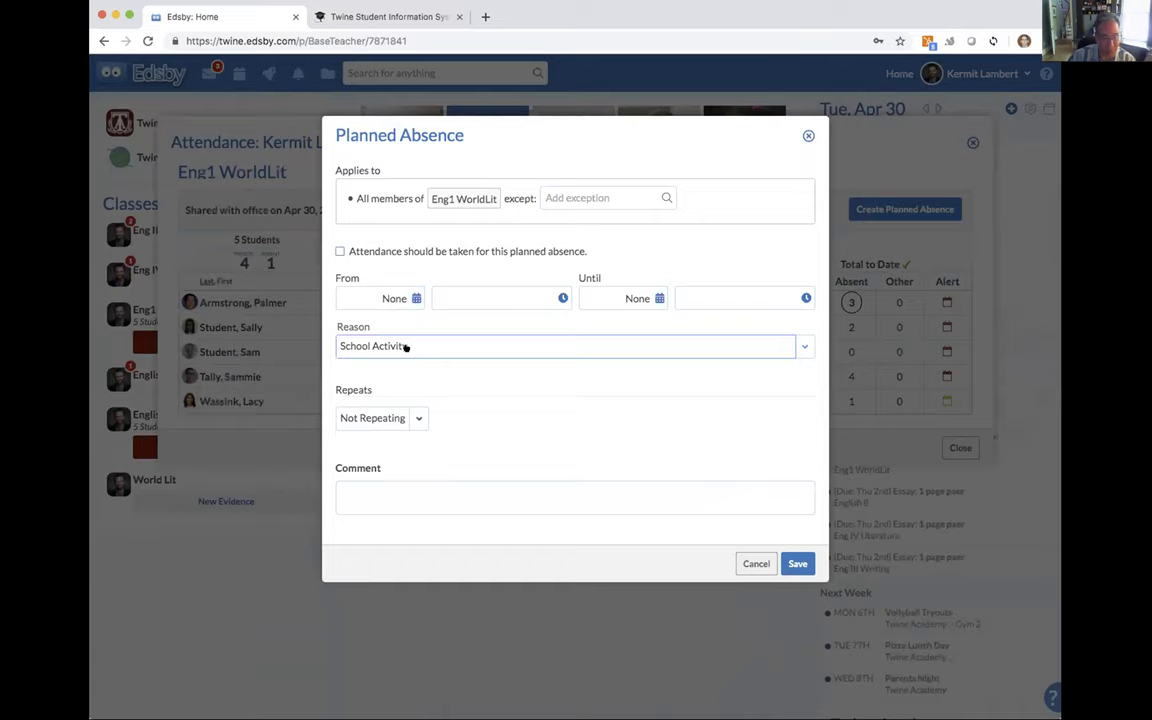
left_click(808, 135)
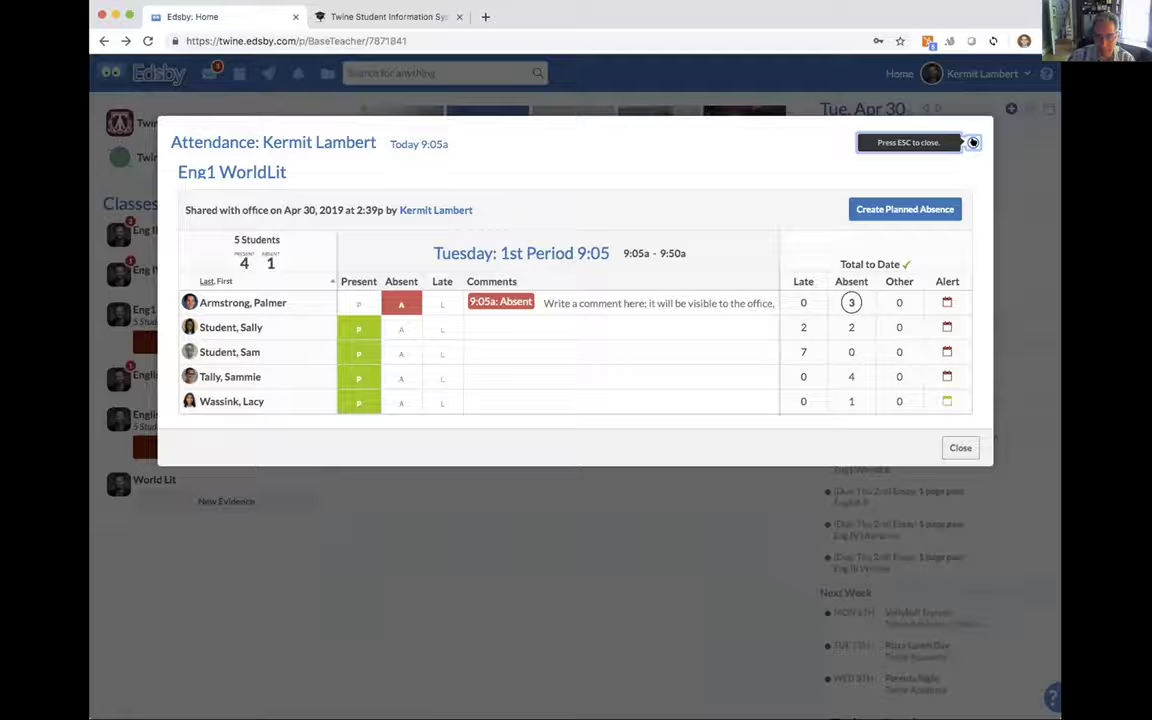
left_click(973, 142)
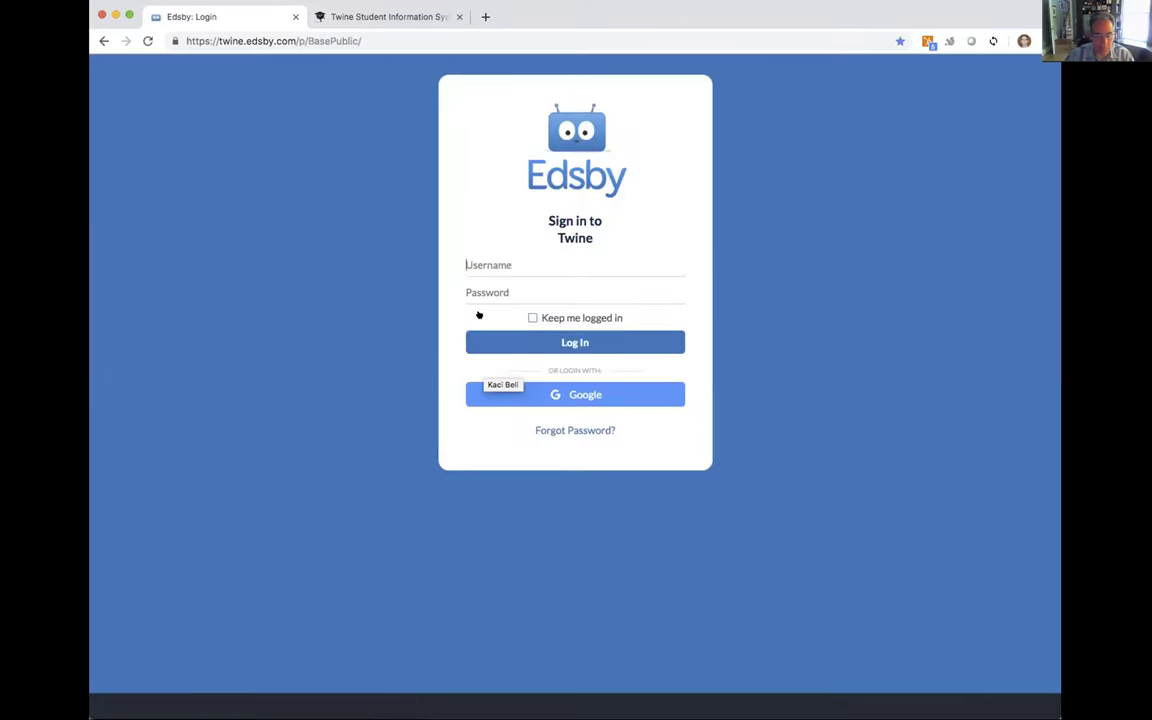
Step: Log back into Edsby with the saved administrator username and the account password
type("su")
left_click(510, 299)
left_click(468, 290)
type("***")
left_click(562, 341)
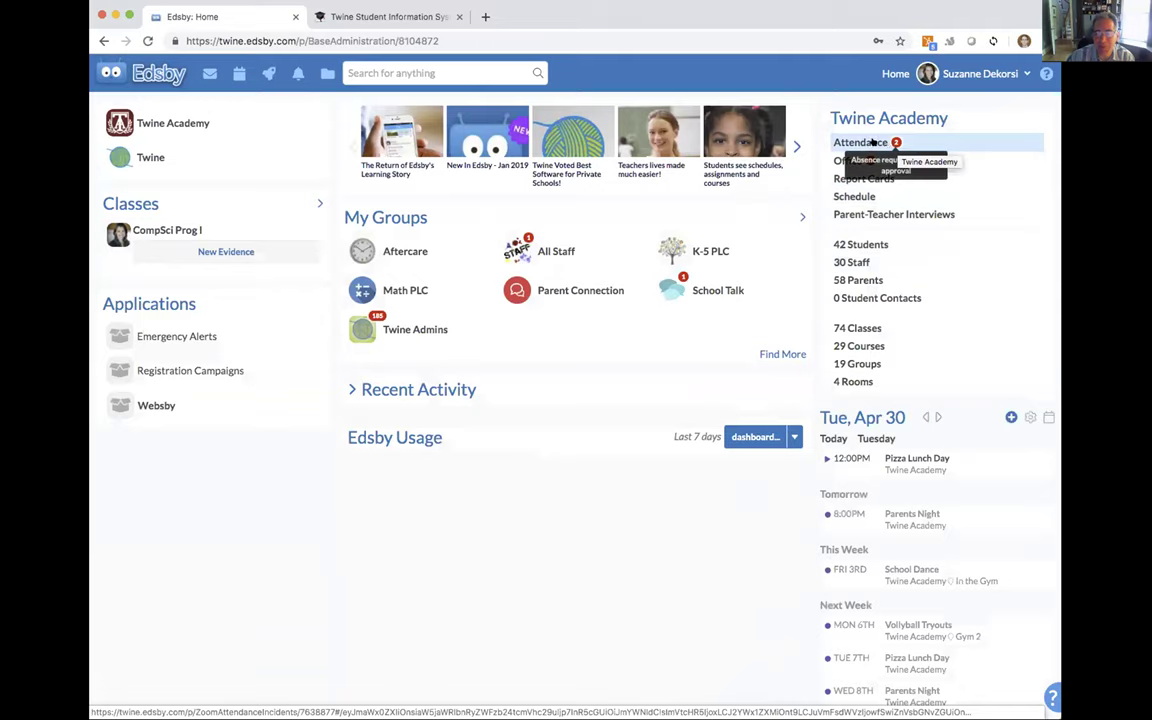
Step: Review Twine Academy's attendance sheets and today's absence incidents, then open the first absent student
left_click(866, 143)
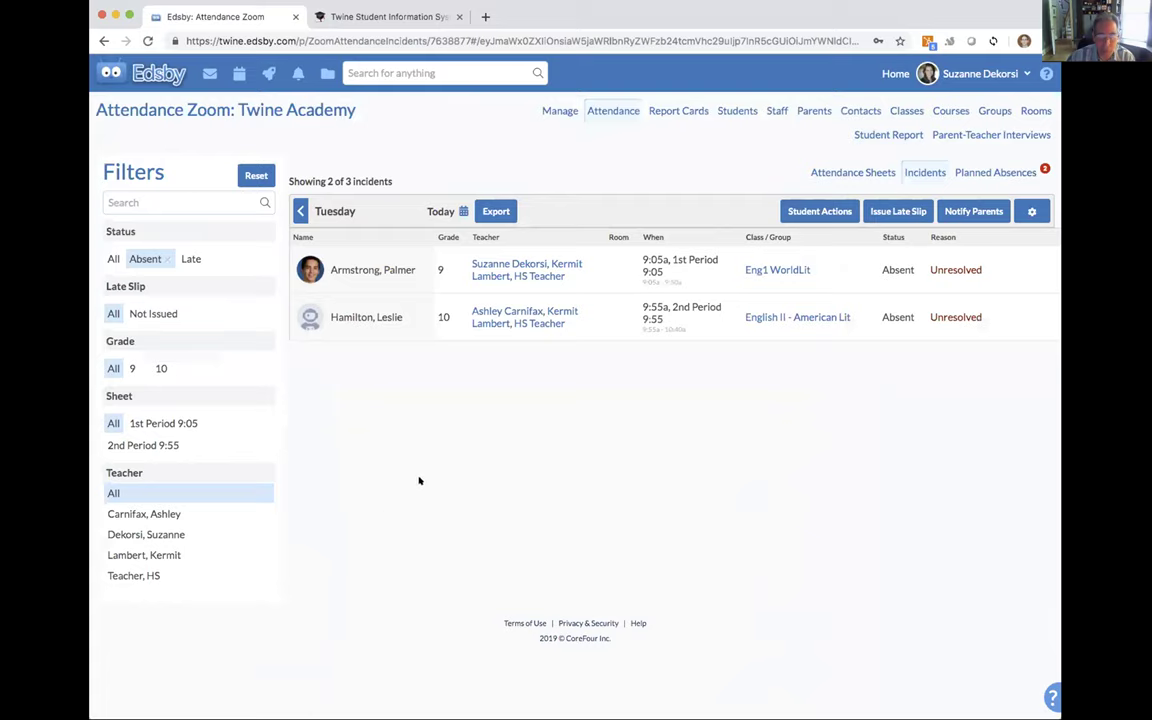
left_click(830, 172)
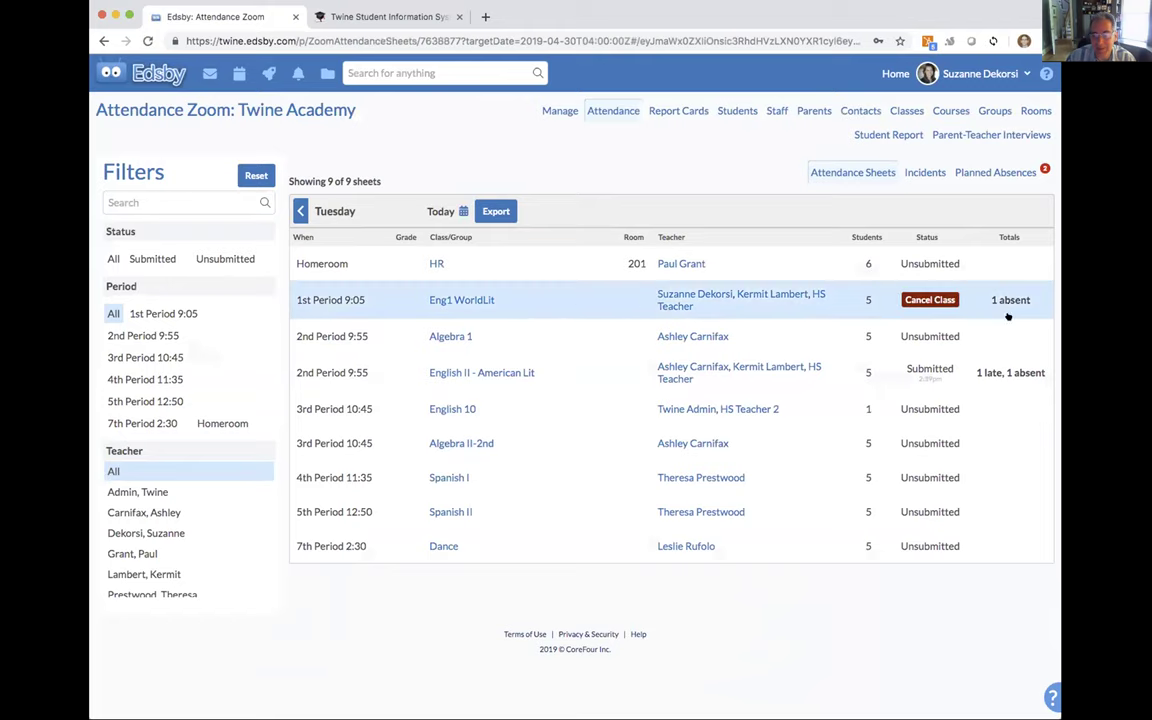
left_click(921, 174)
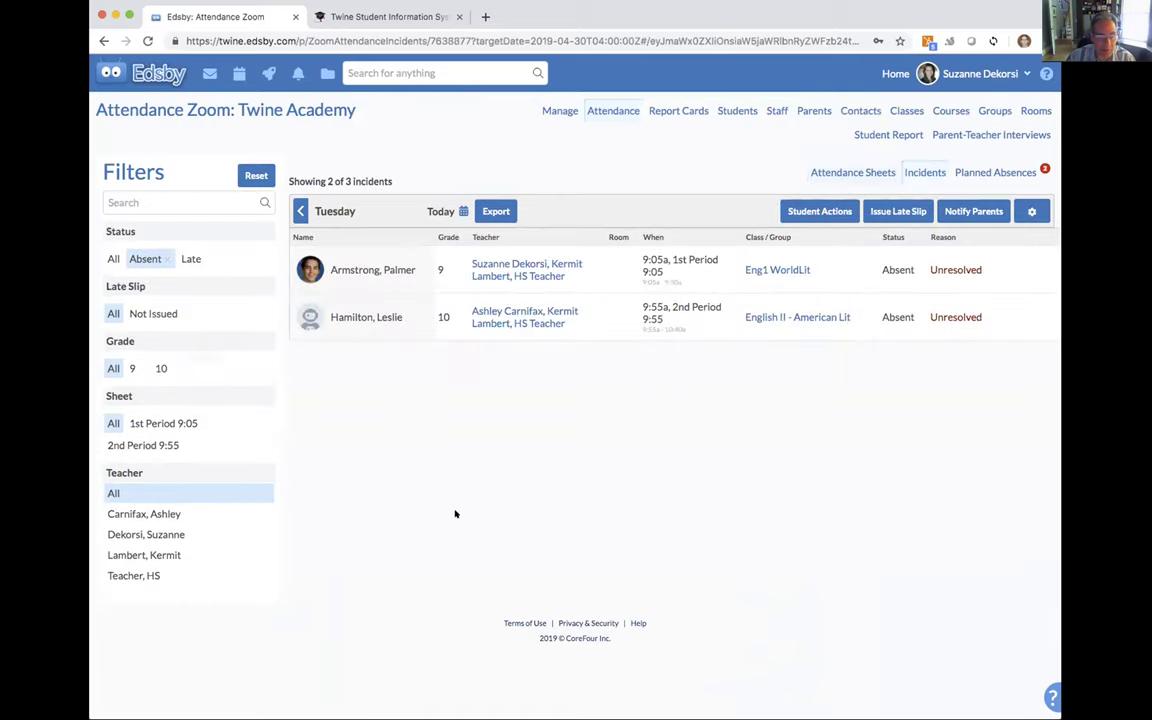
left_click(350, 273)
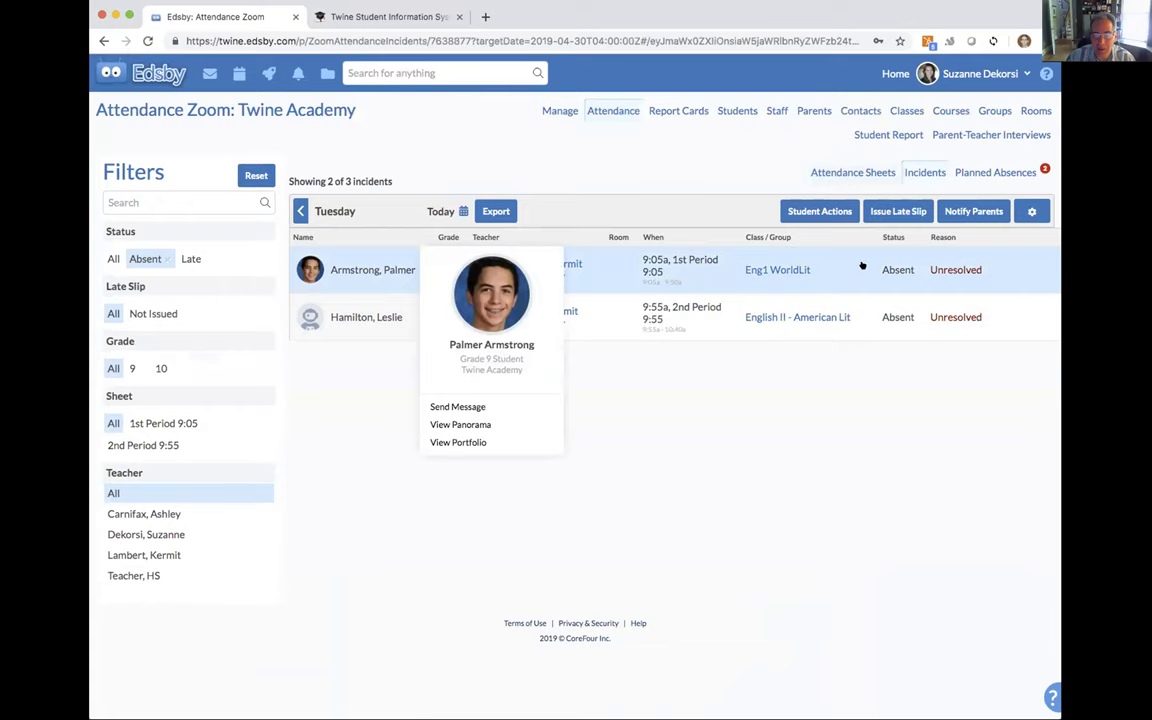
Step: Resolve the grade 9 Eng1 WorldLit absence as Illness, away for the Rest of Day
left_click(351, 270)
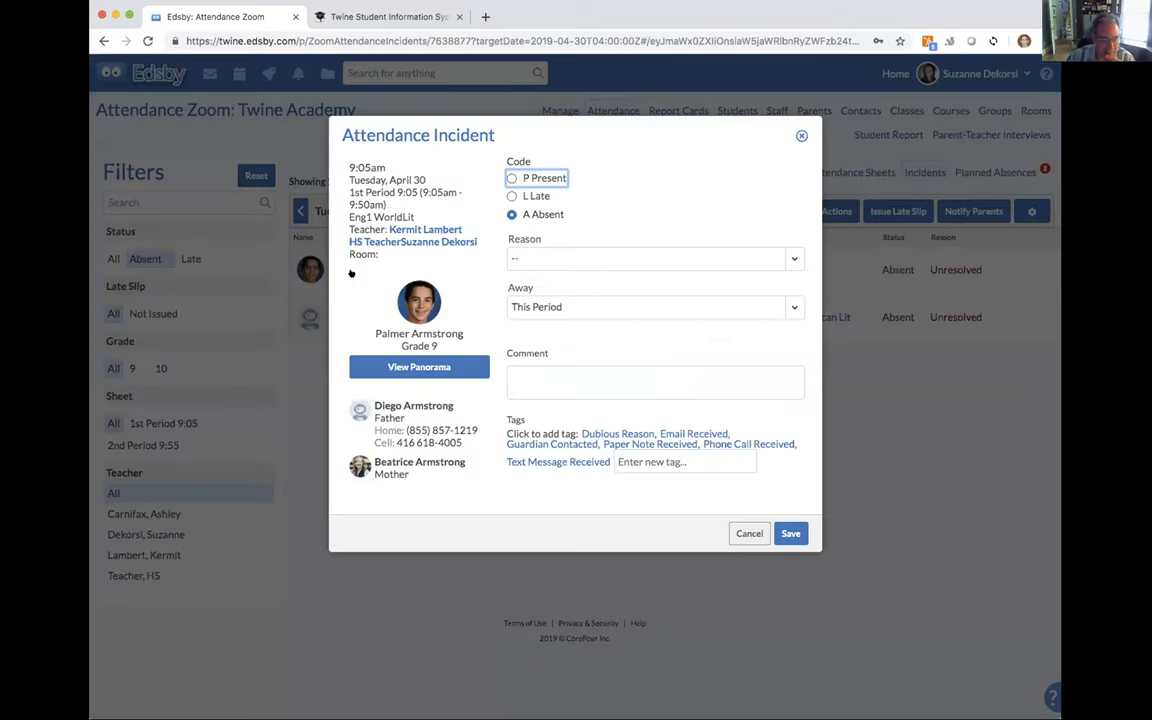
left_click(605, 261)
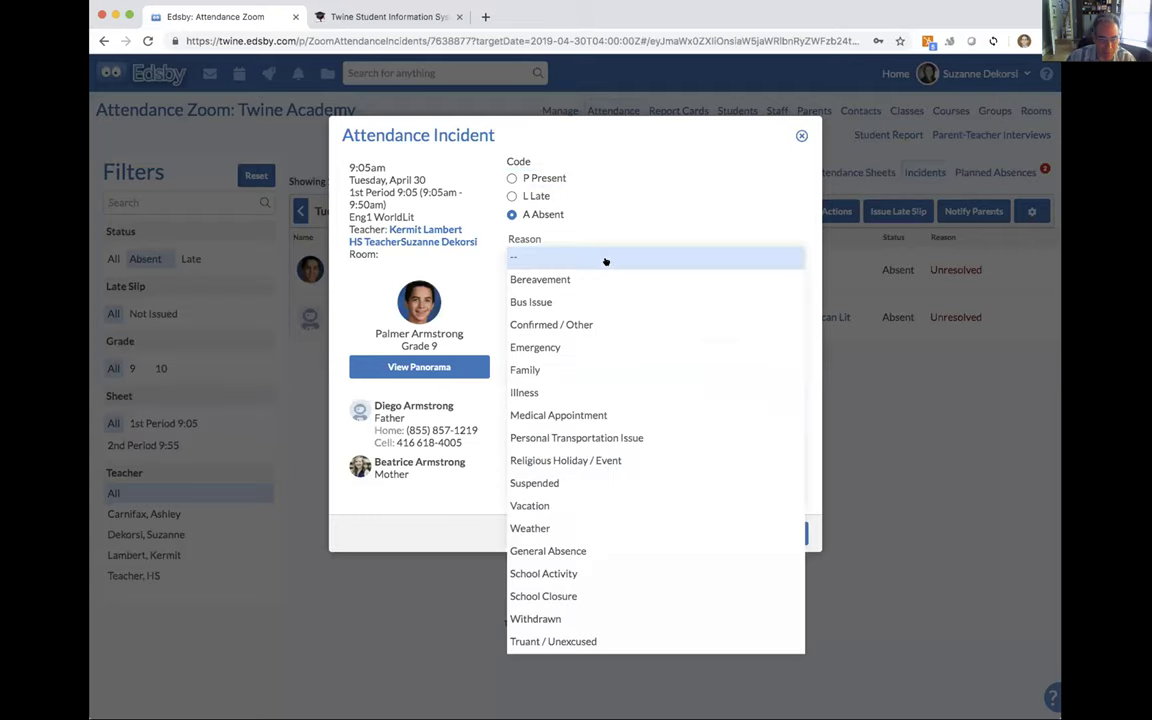
left_click(524, 392)
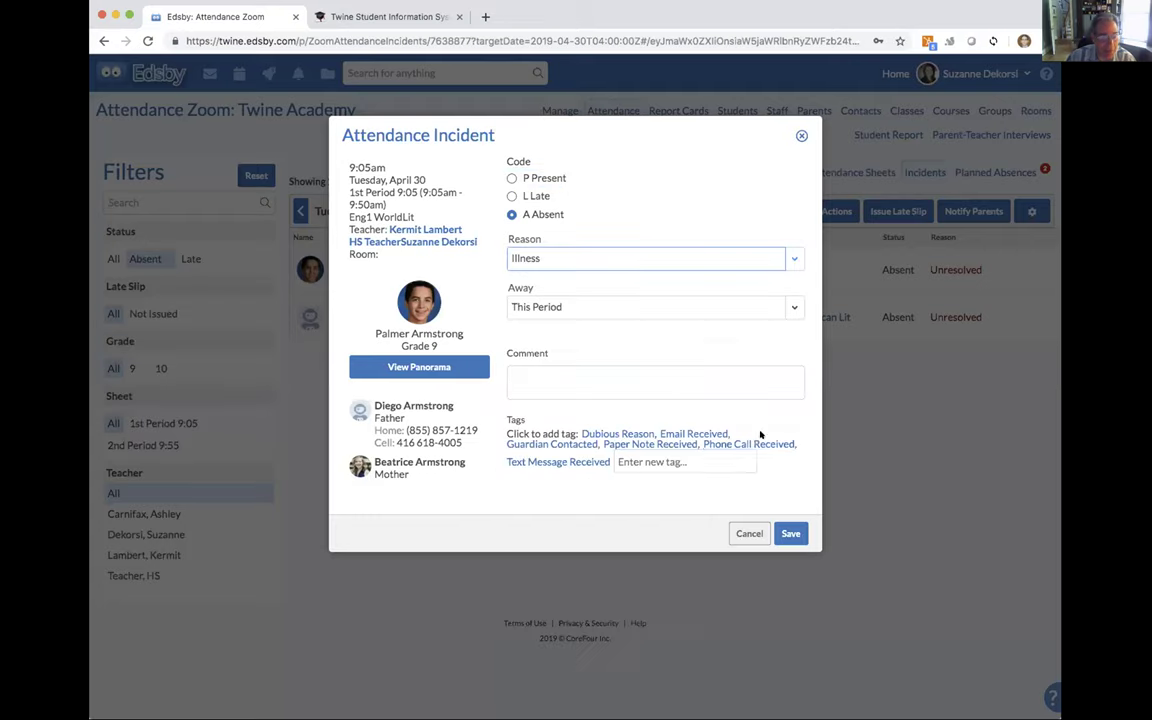
left_click(600, 312)
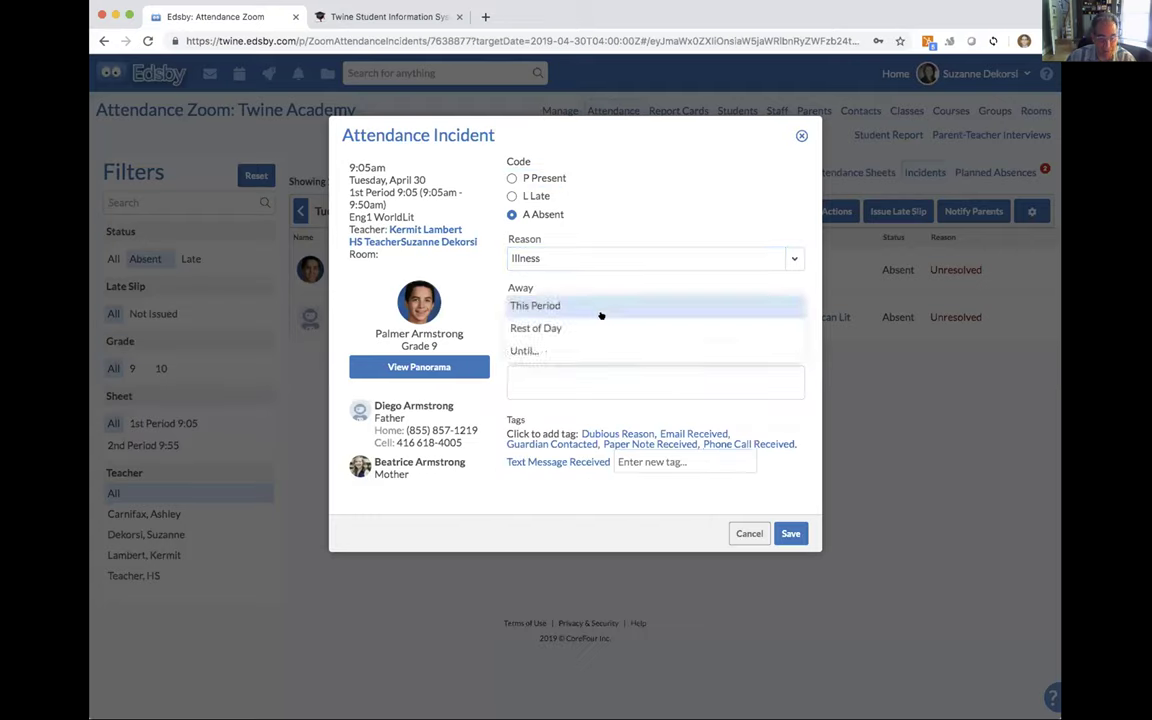
left_click(599, 329)
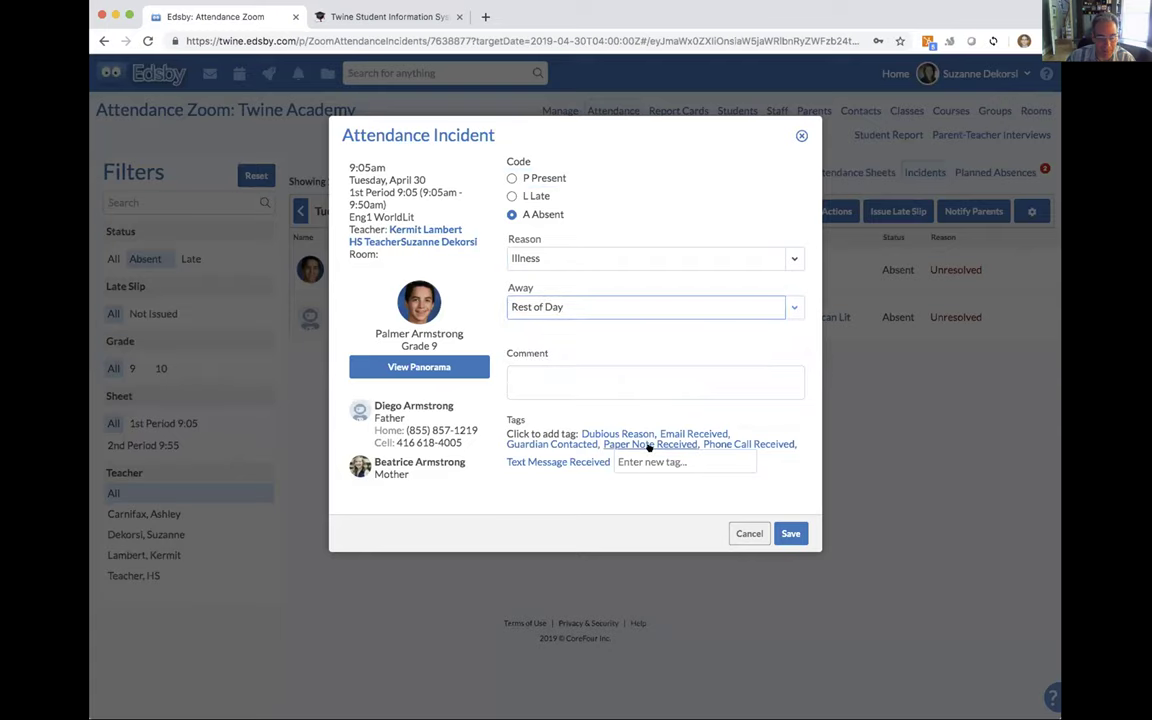
left_click(787, 533)
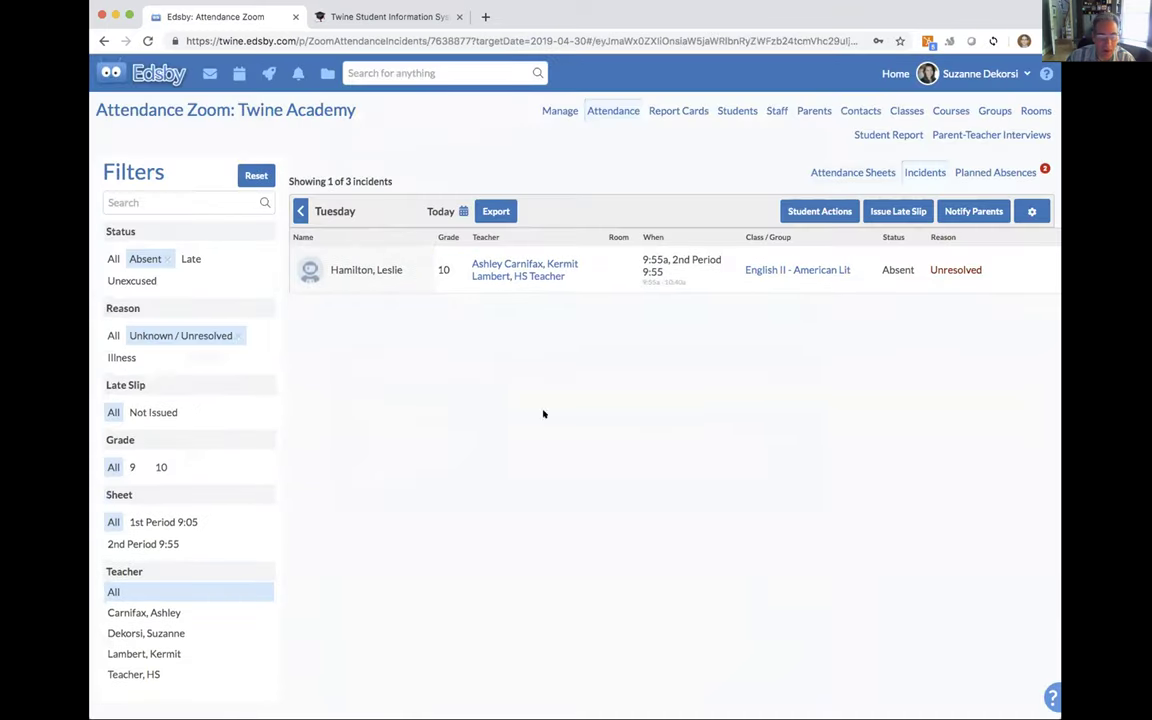
left_click(368, 268)
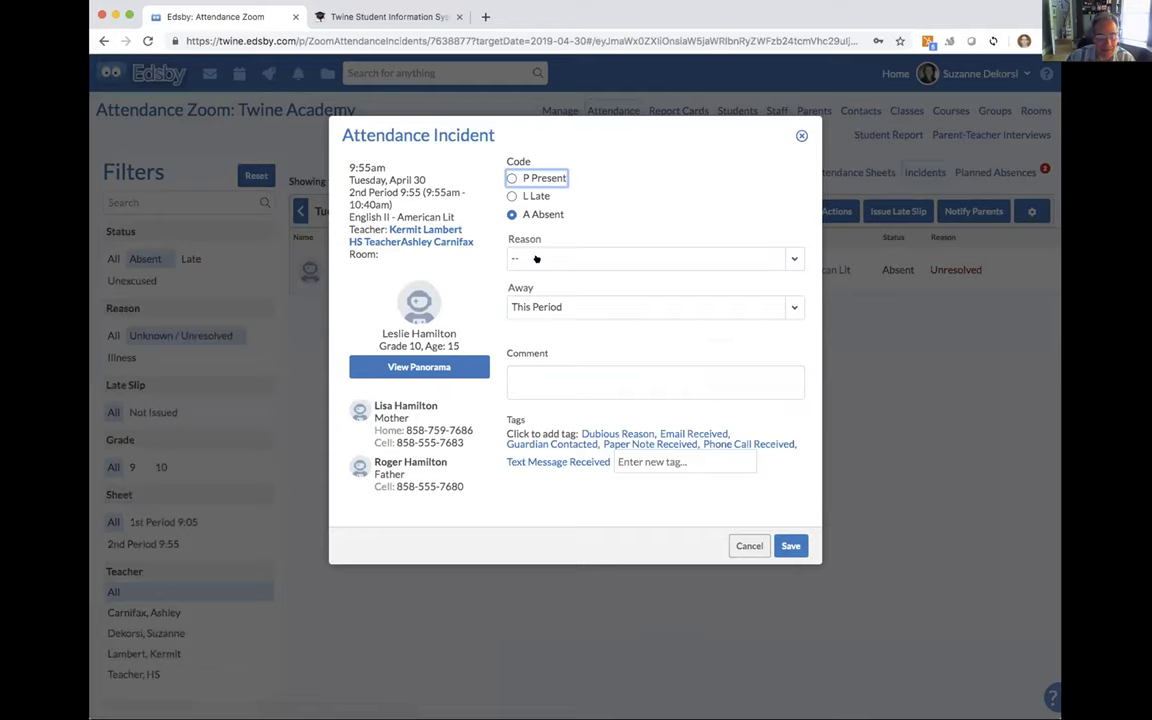
Step: Set the grade 10 English II - American Lit absence reason to School Activity and save
left_click(537, 257)
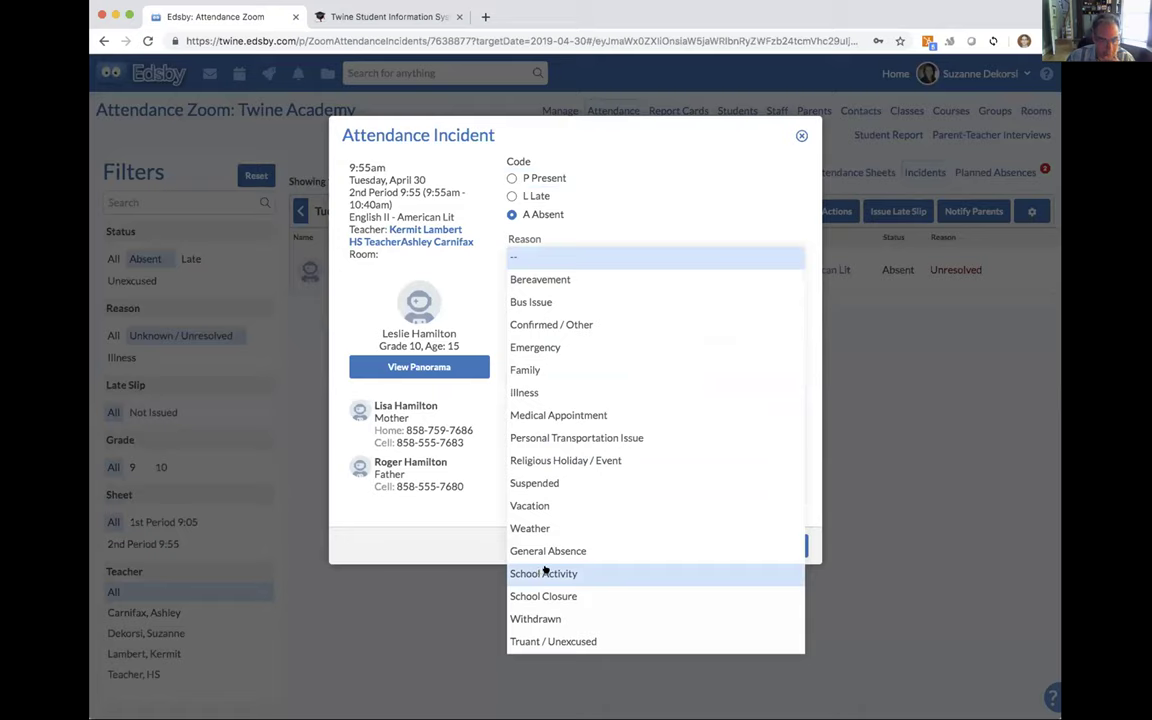
left_click(539, 572)
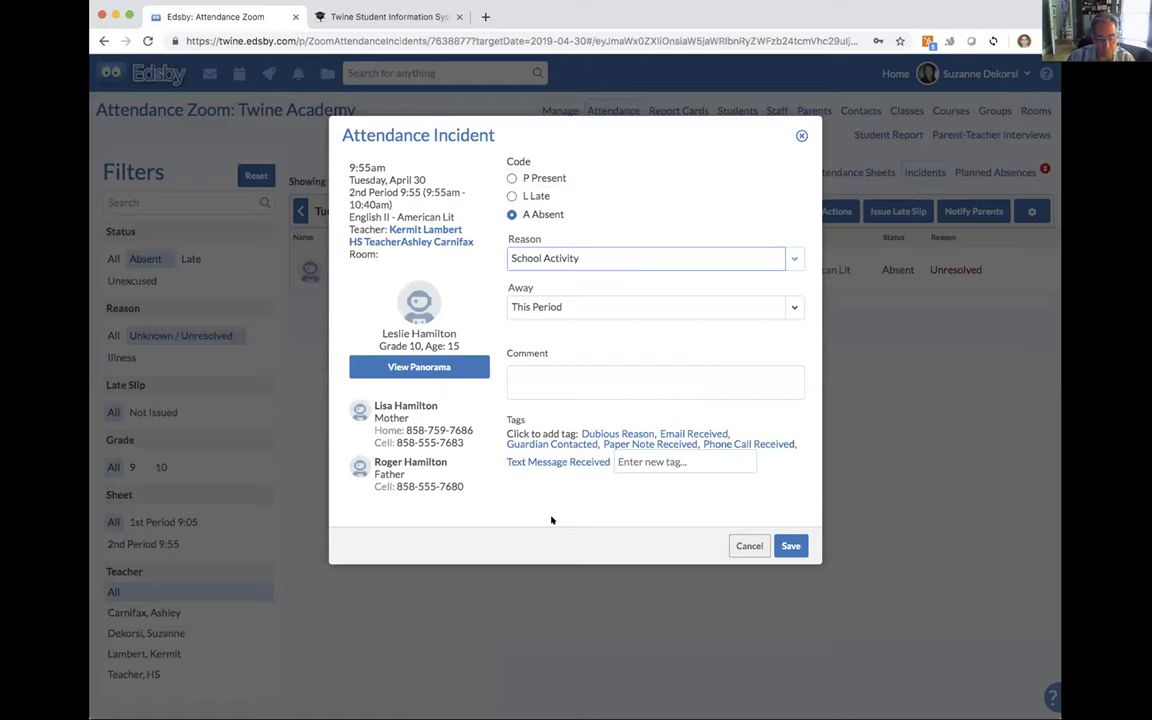
left_click(790, 545)
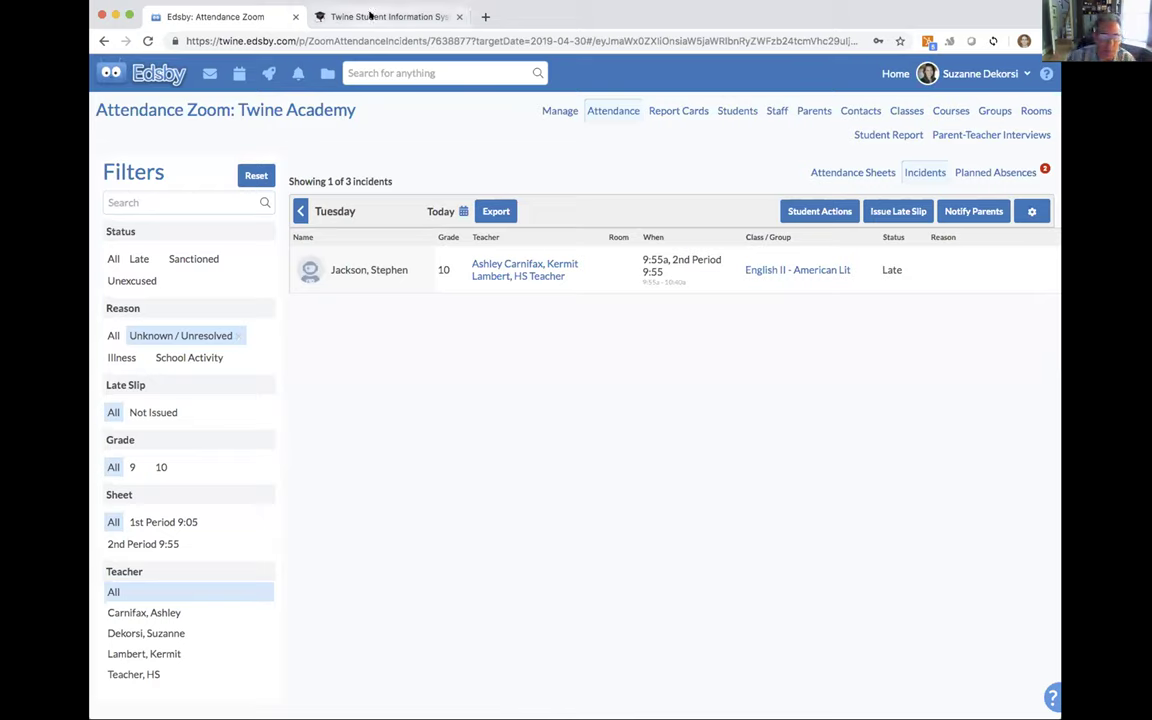
Step: Log into Twine SIS with the saved administrator username and password, reaching Student Info search
left_click(370, 15)
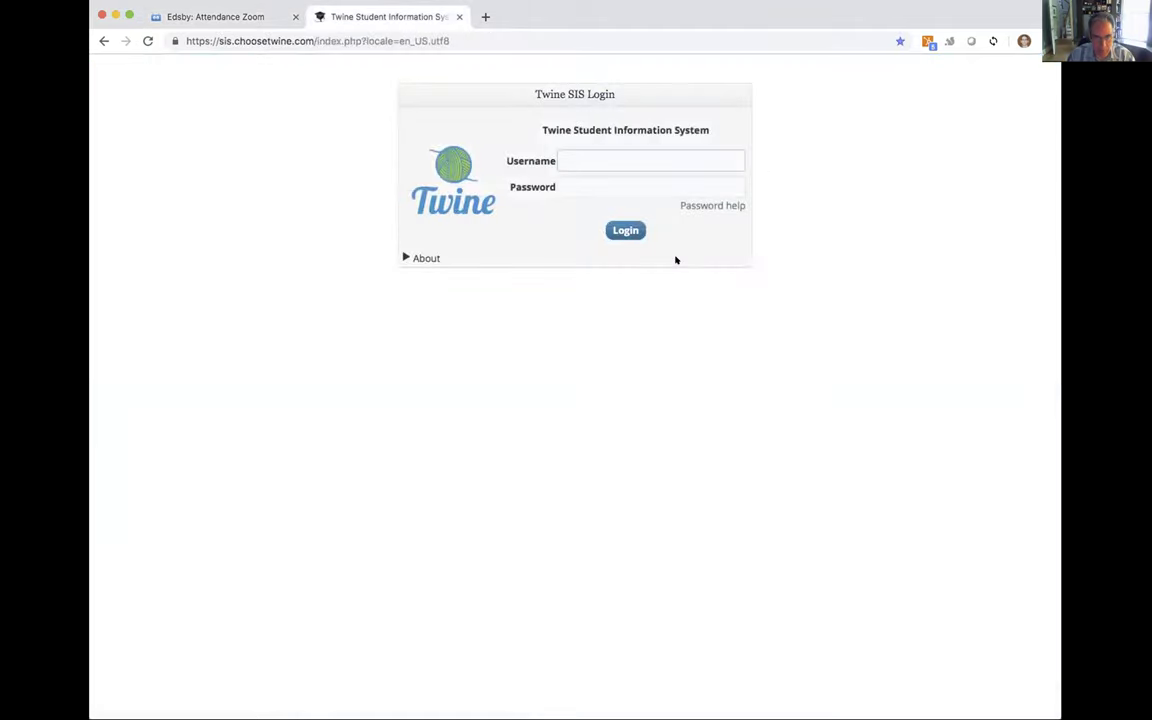
type("tw")
key("Down")
key("Return")
key("Tab")
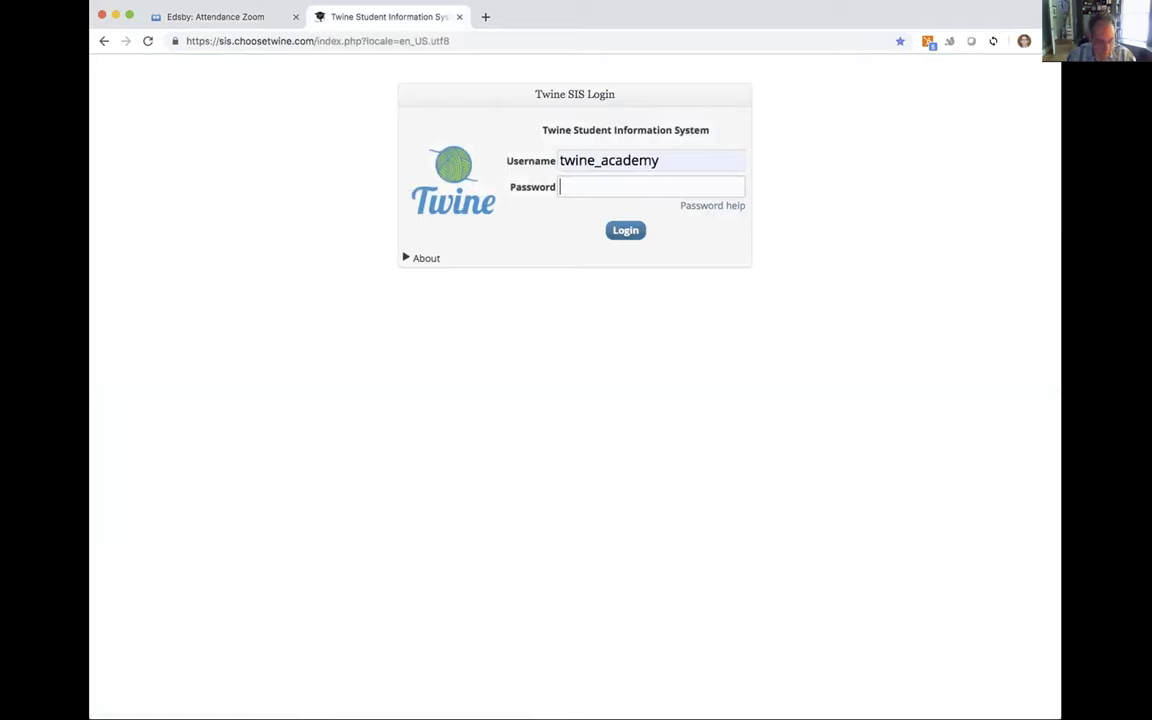
type("**********")
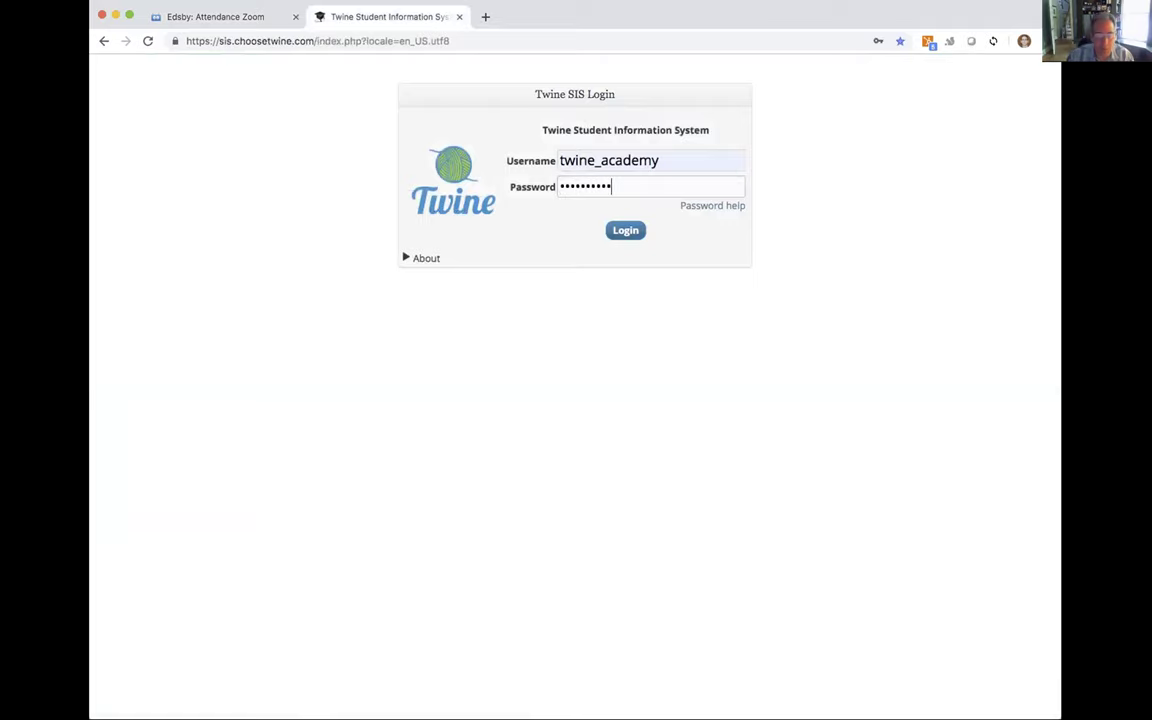
left_click(625, 230)
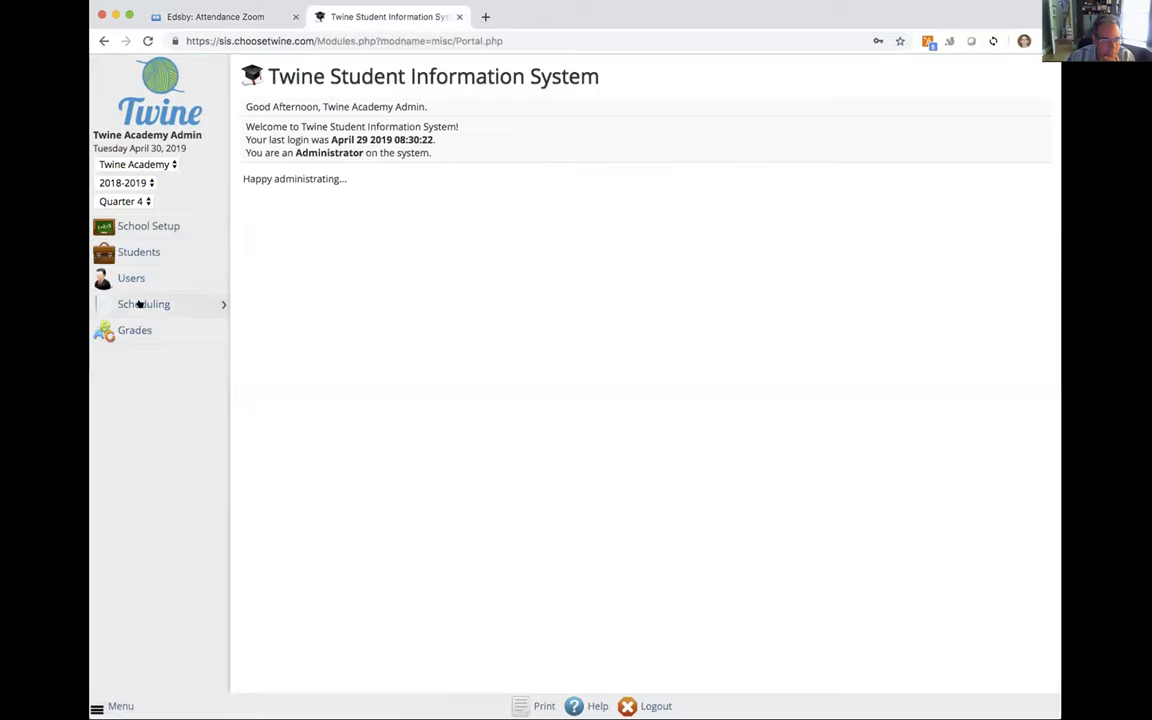
left_click(133, 248)
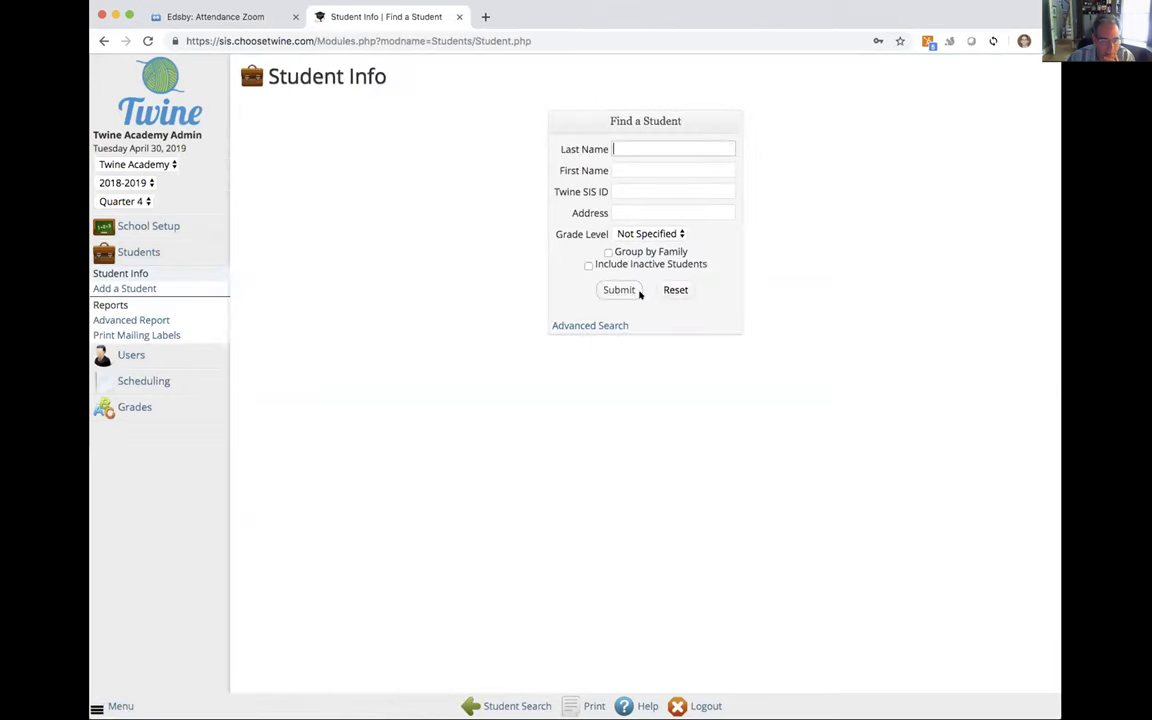
Step: List all students in Twine SIS, view the grade 9 student's record, then return to Edsby
left_click(622, 290)
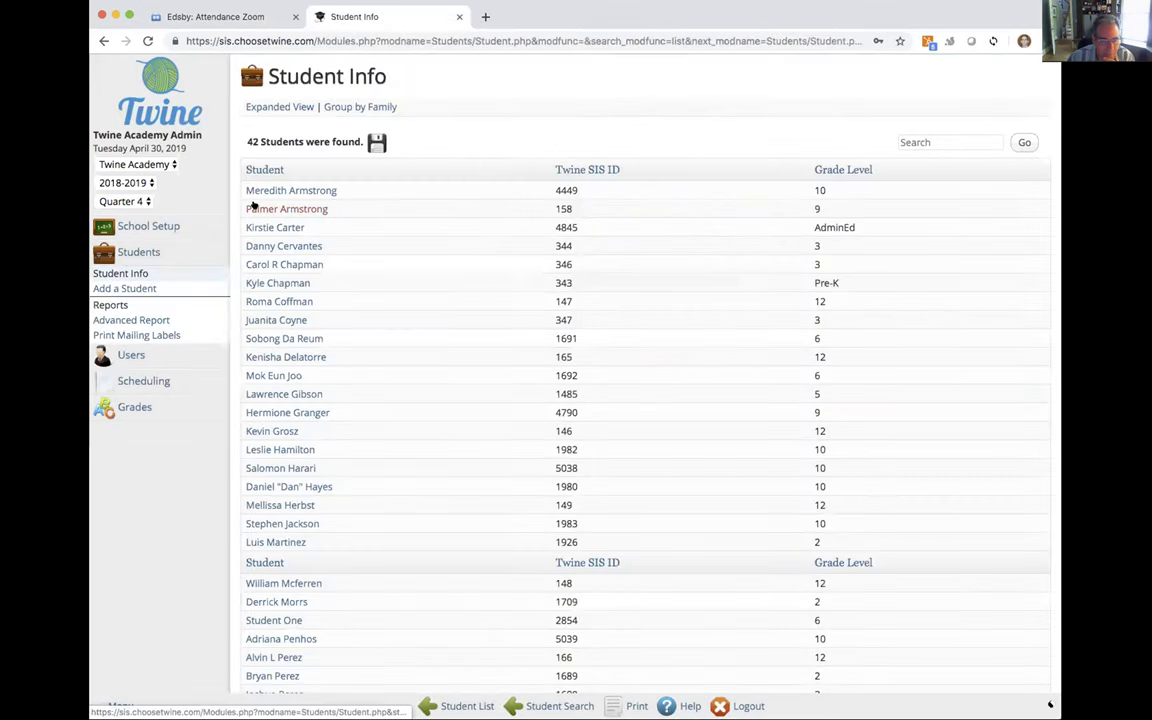
left_click(252, 207)
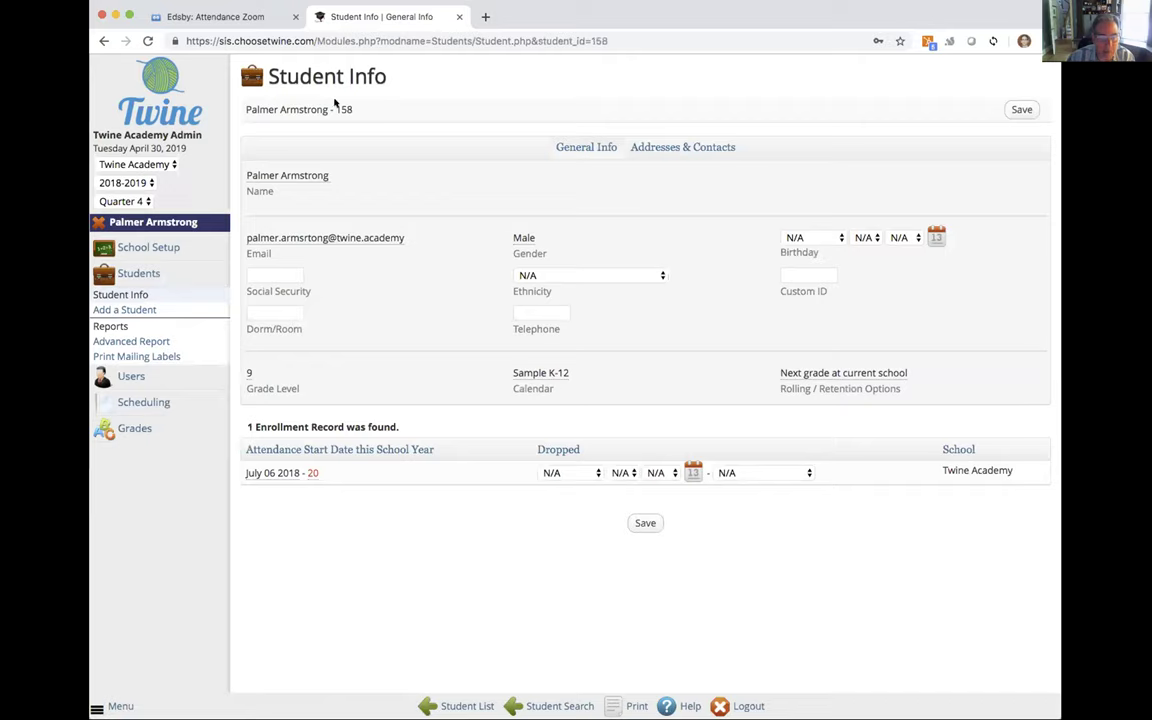
left_click(803, 272)
left_click(211, 16)
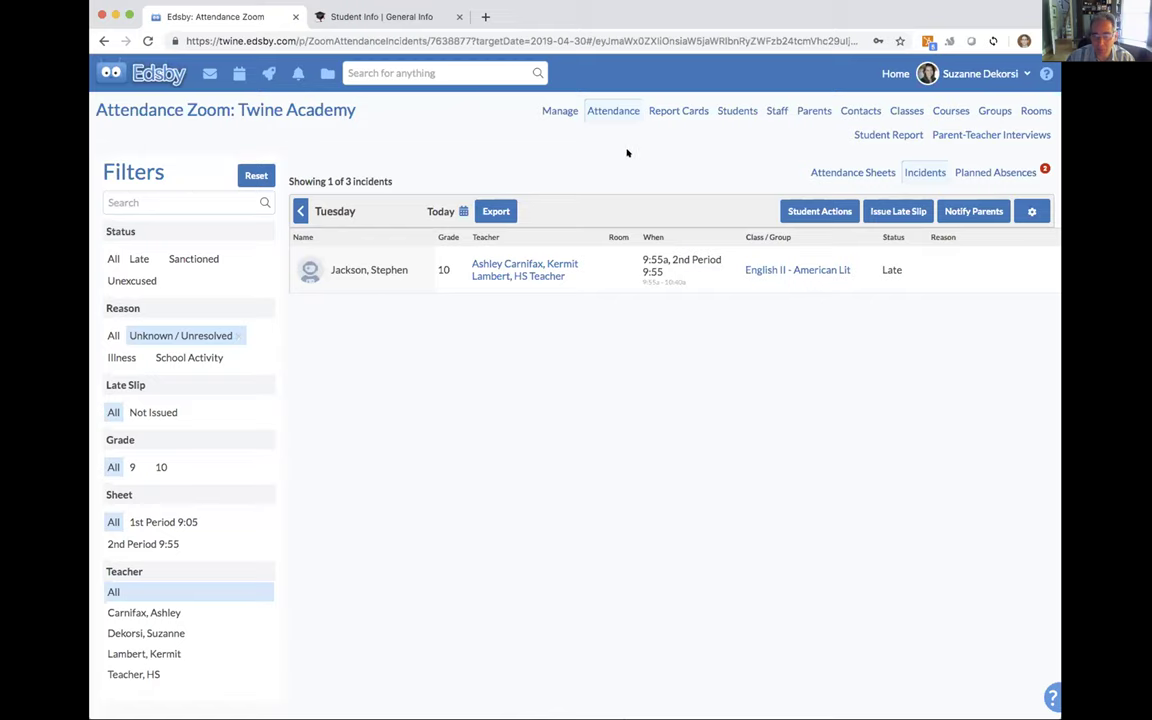
Step: View the 03 Language Arts Q2 2018-2019 report card from the Report Cards overview, then close it
left_click(679, 111)
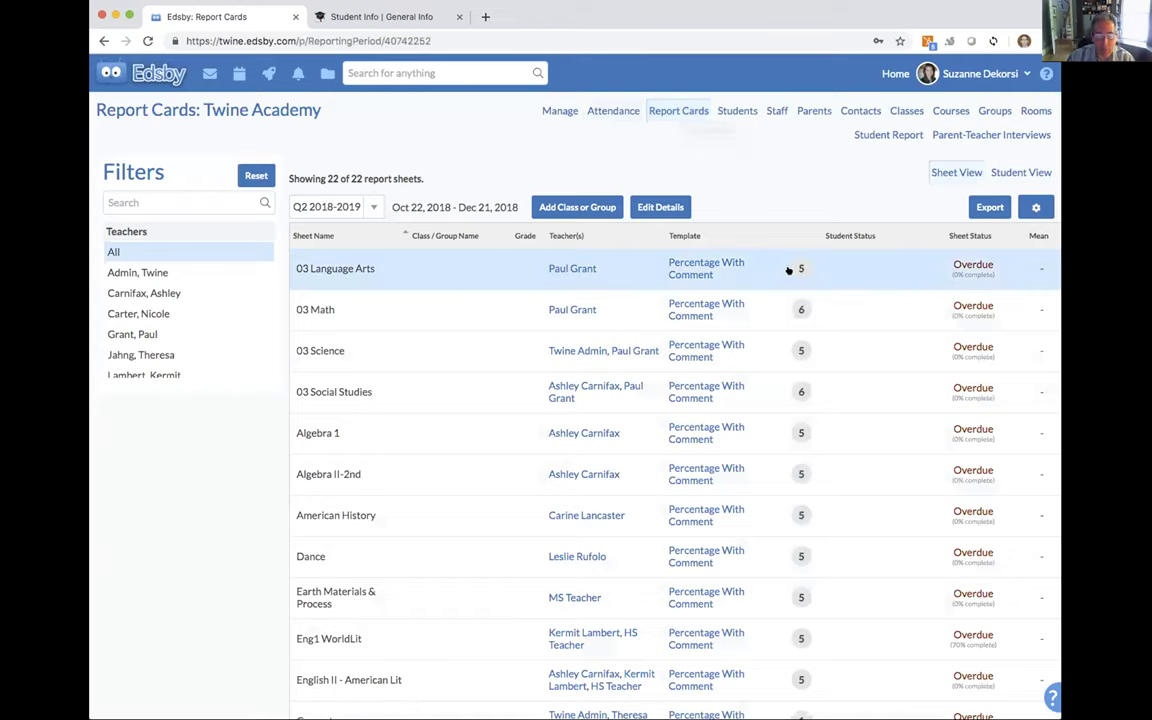
mouse_move(797, 268)
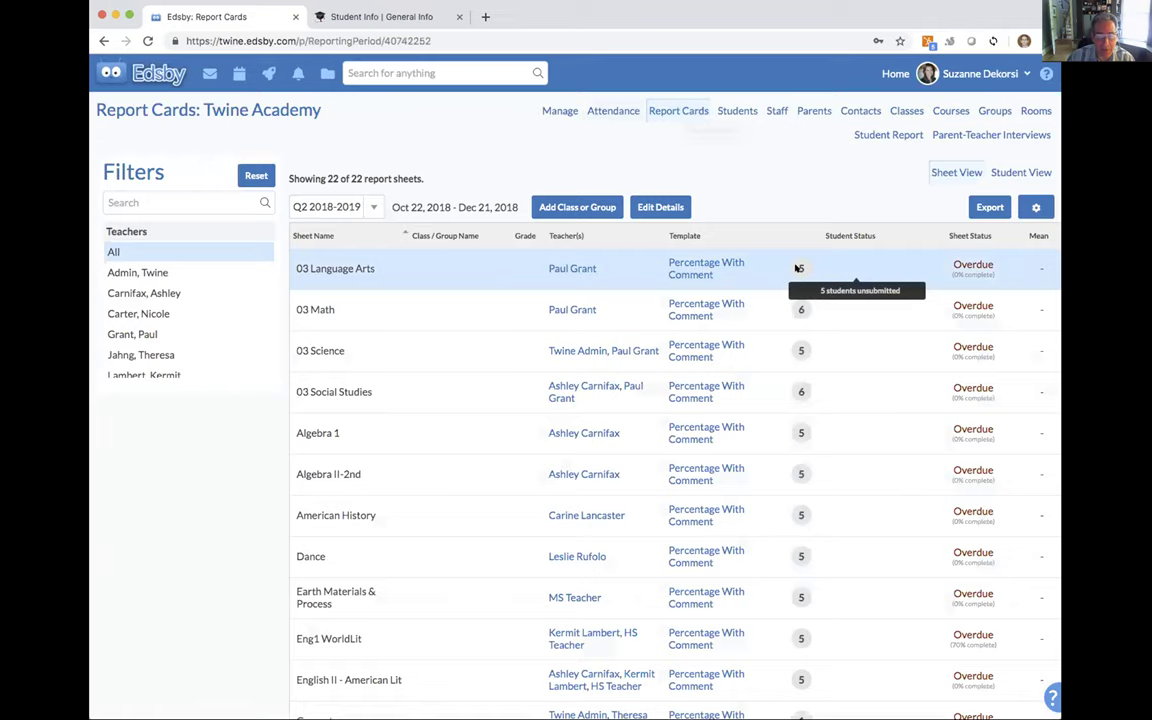
left_click(797, 268)
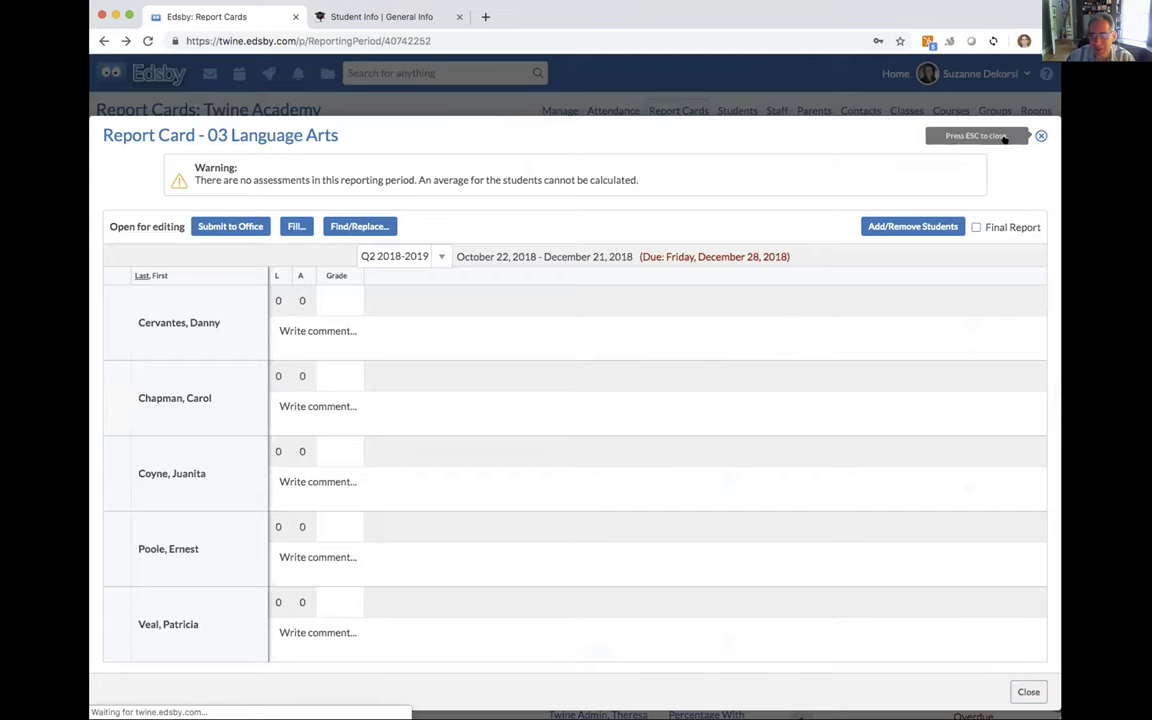
left_click(1040, 135)
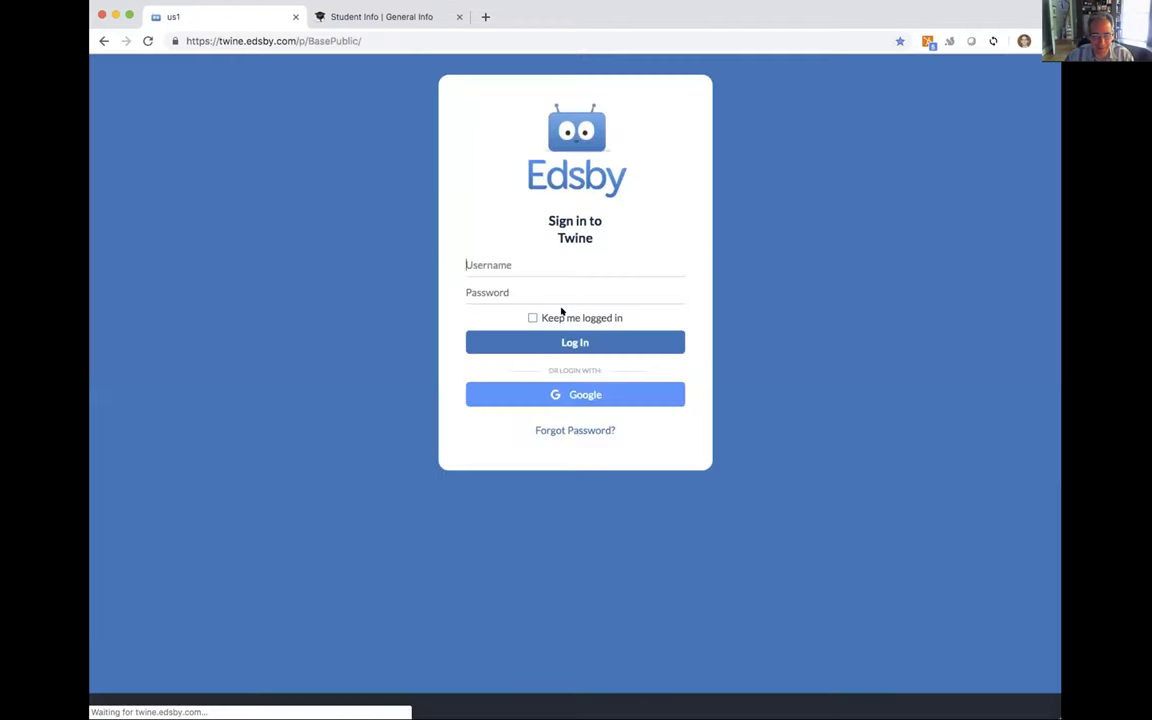
Step: Log in as the teacher with saved credentials and open the Eng1 WorldLit Q1 2018-2019 report card
left_click(465, 264)
key("Down")
key("Return")
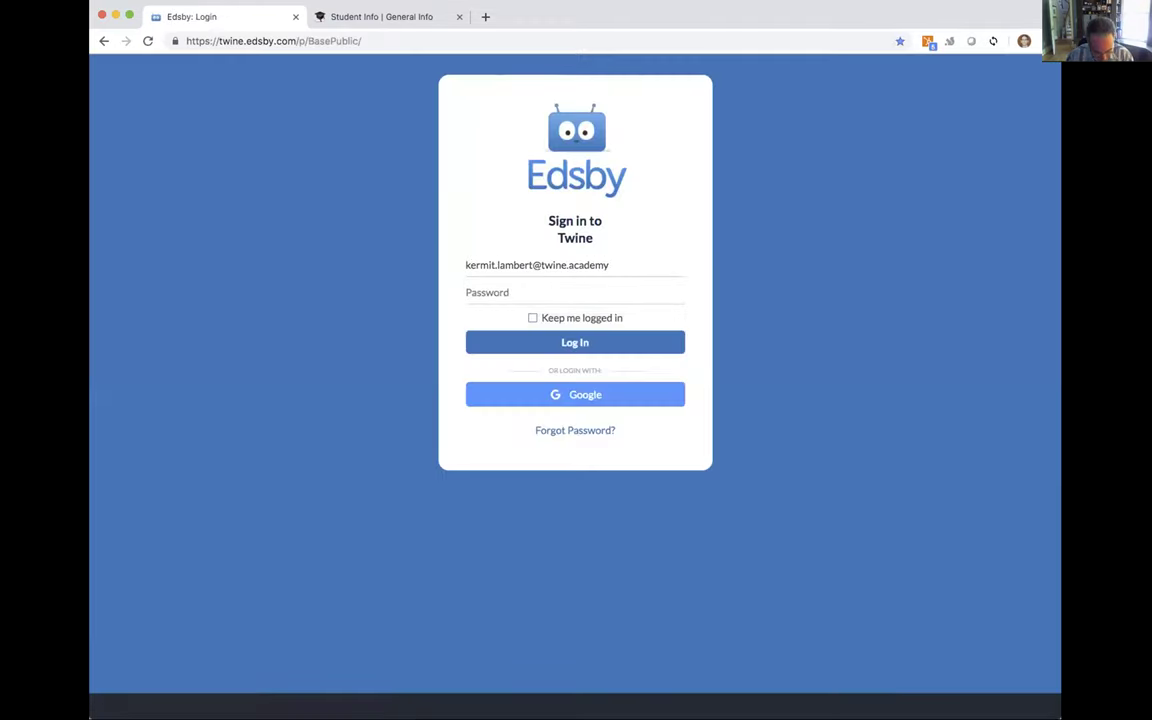
key("Tab")
type("••••••••••")
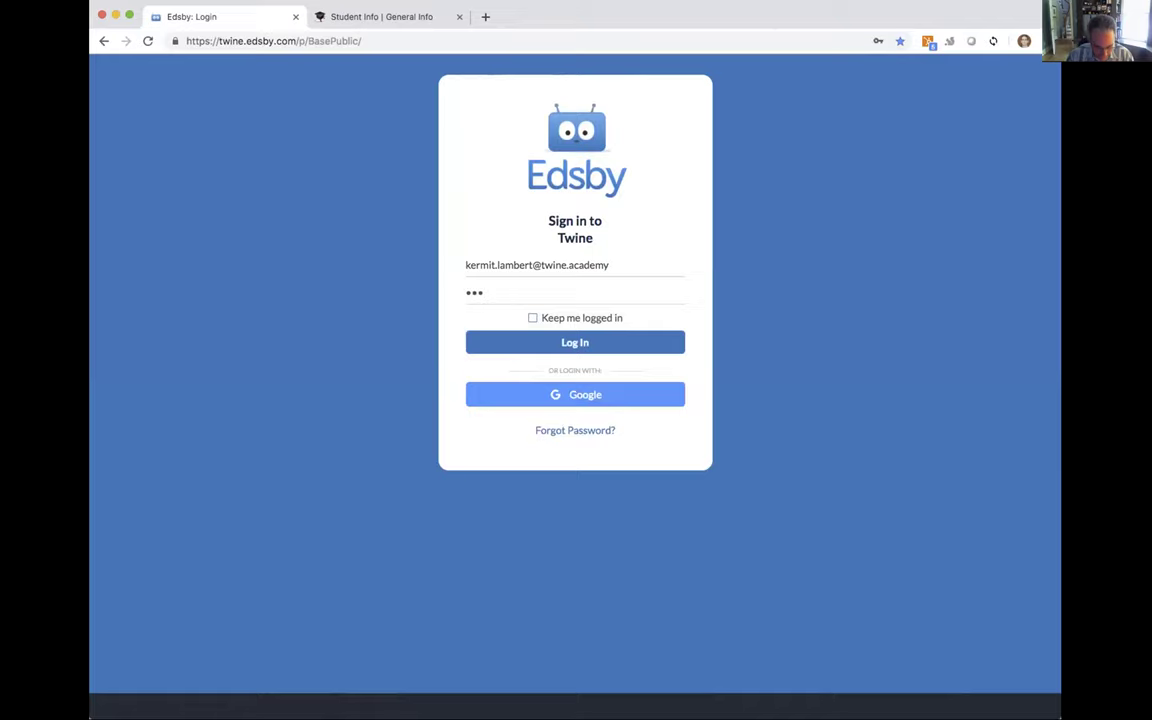
left_click(558, 340)
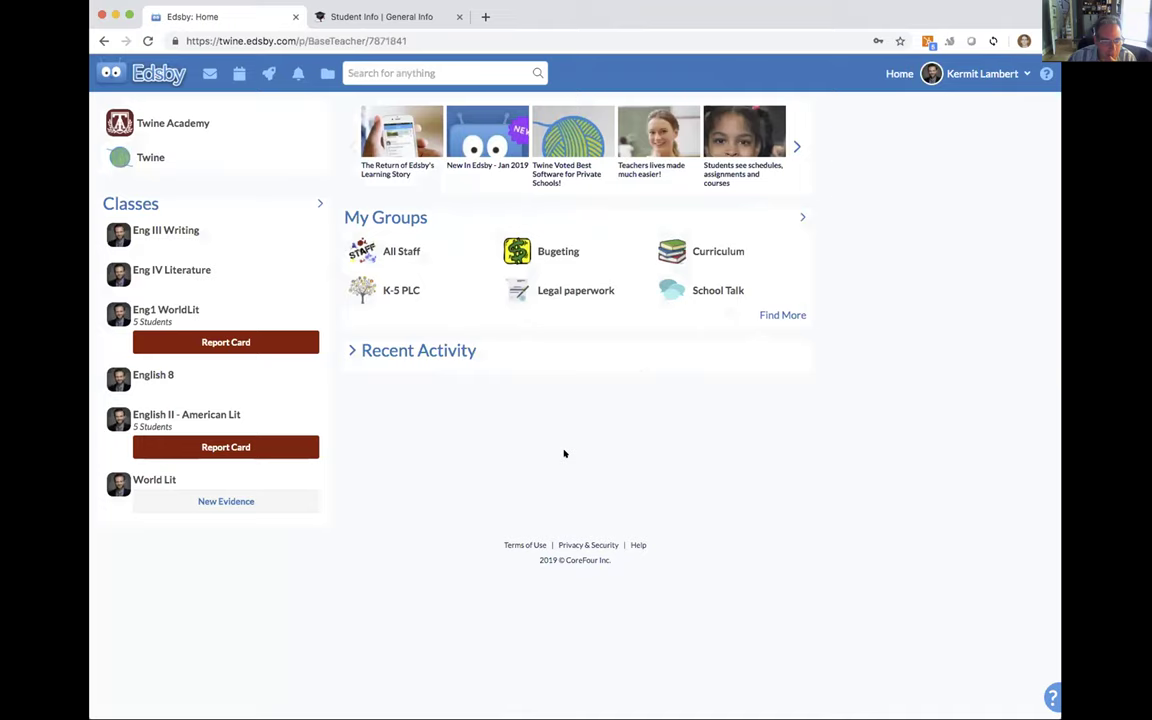
left_click(217, 341)
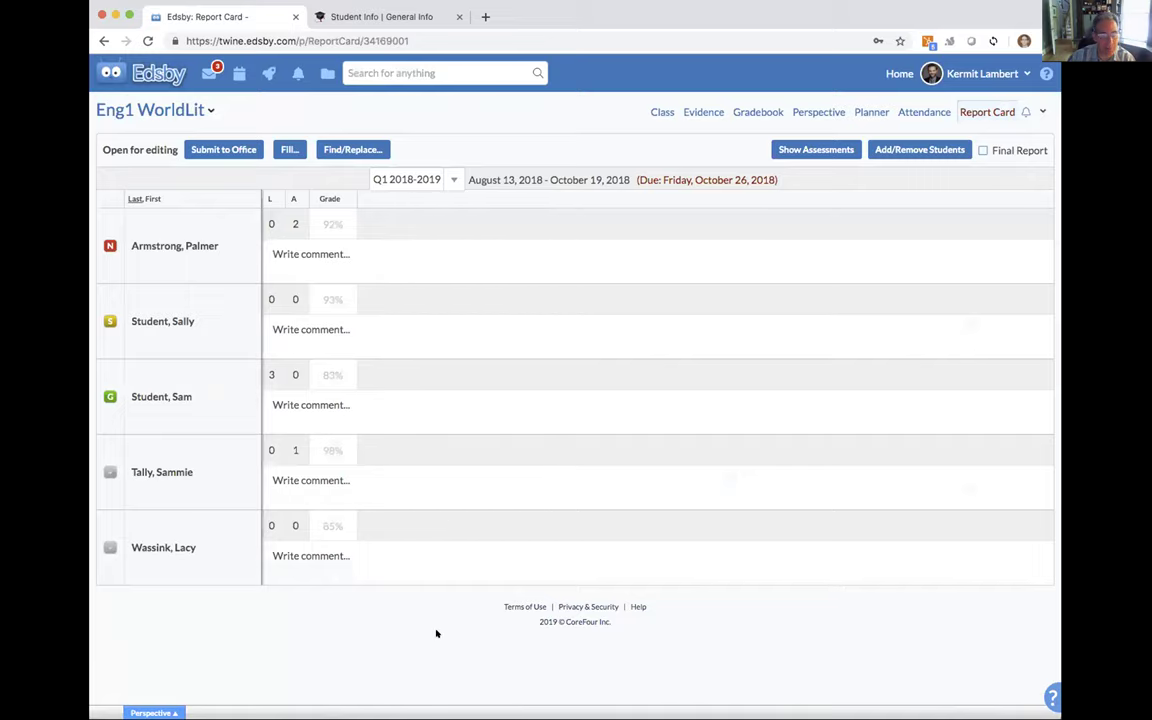
Step: Give the first student grade 92 with a short positive comment, then log out
left_click(334, 222)
type("92")
left_click(320, 256)
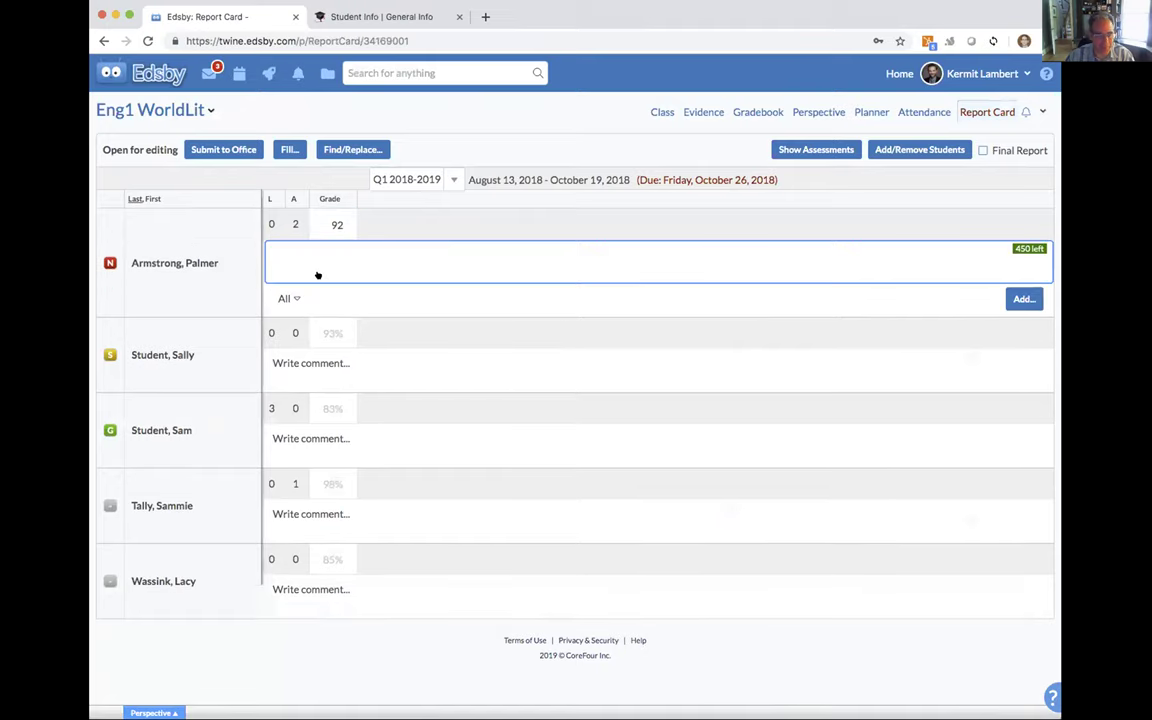
type("pa")
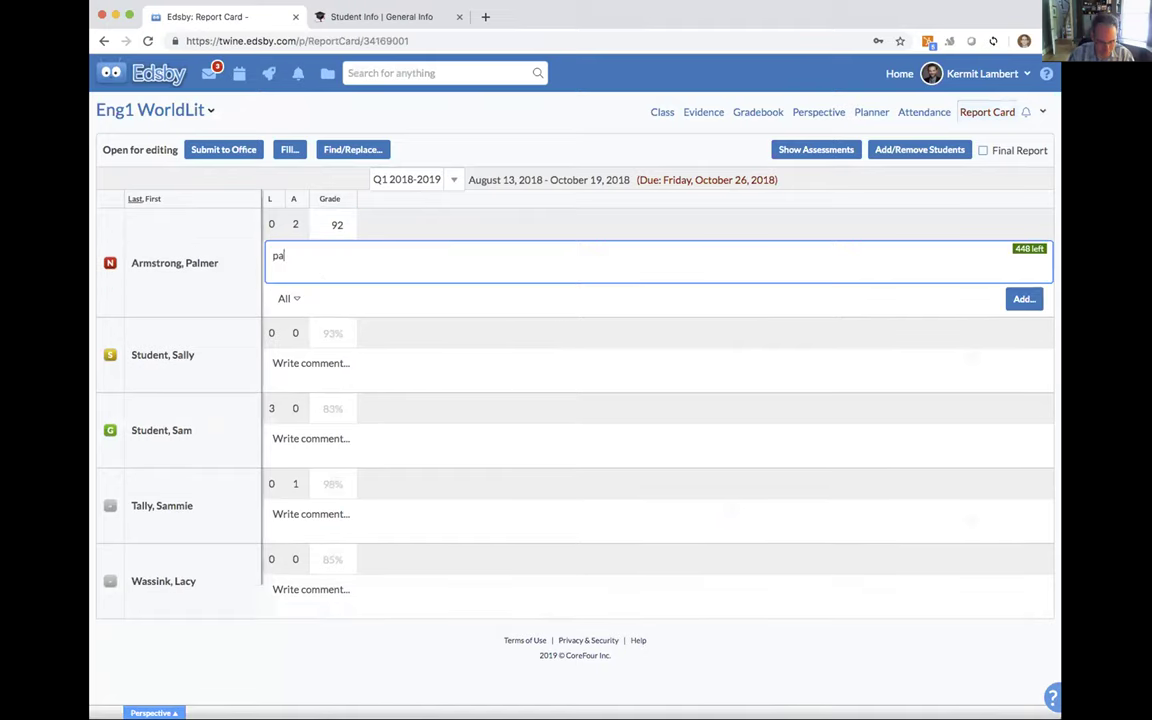
type("lmer is great")
key("Tab")
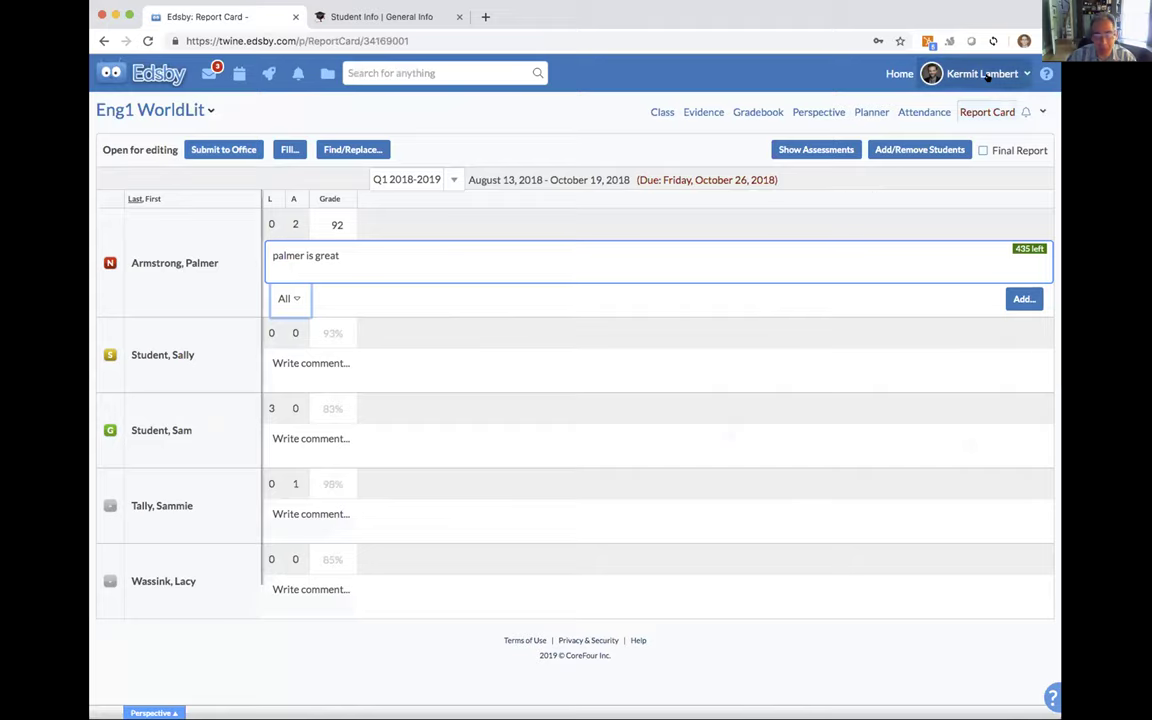
left_click(935, 73)
left_click(942, 233)
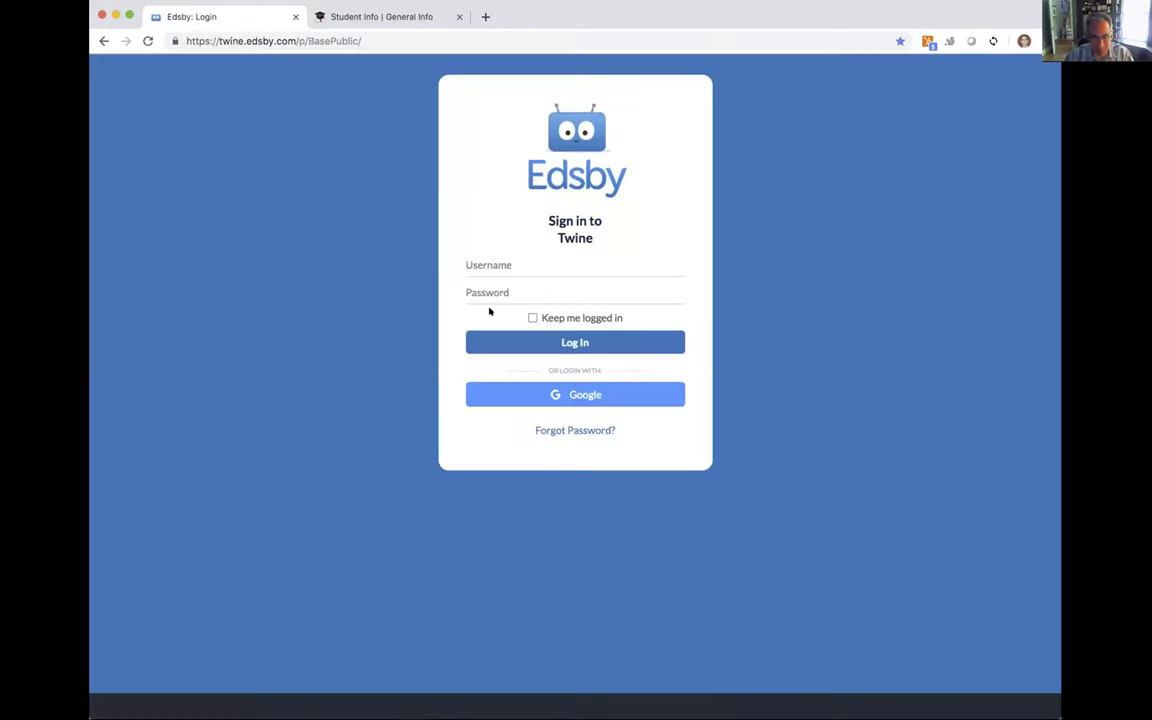
Step: Sign in with the saved administrator username and open Twine Academy's Q2 2018-2019 Report Cards list
left_click(468, 262)
key("Down")
key("Return")
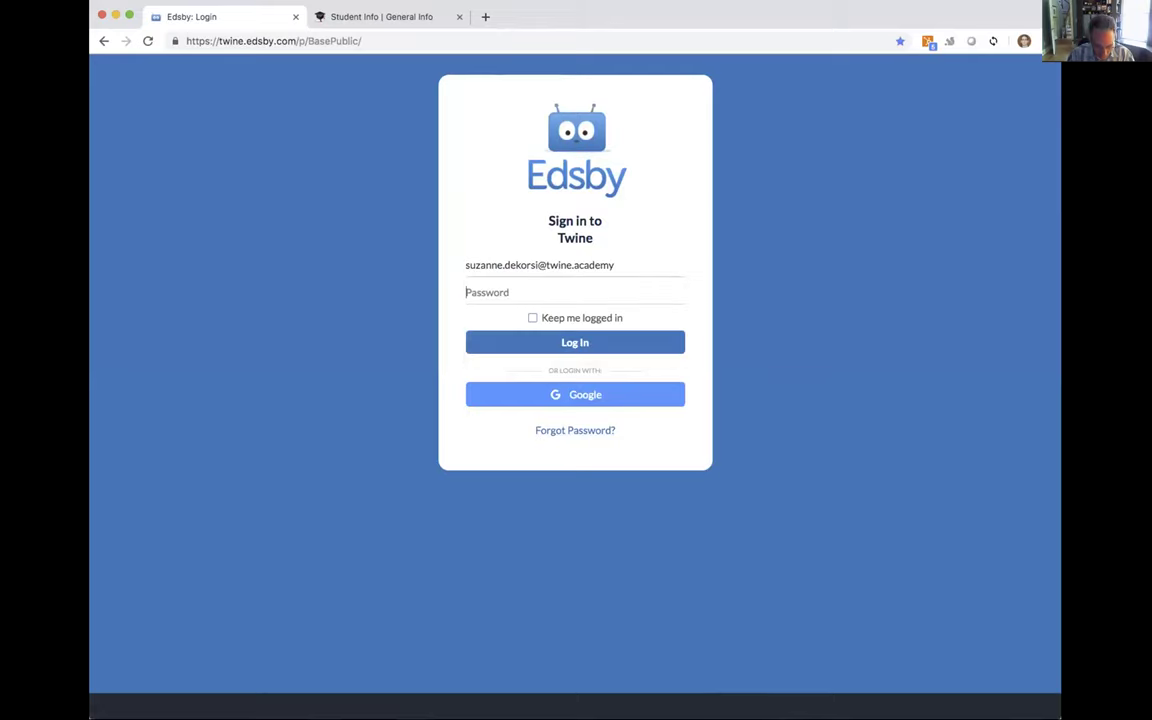
key("Tab")
type("******************************")
key("Return")
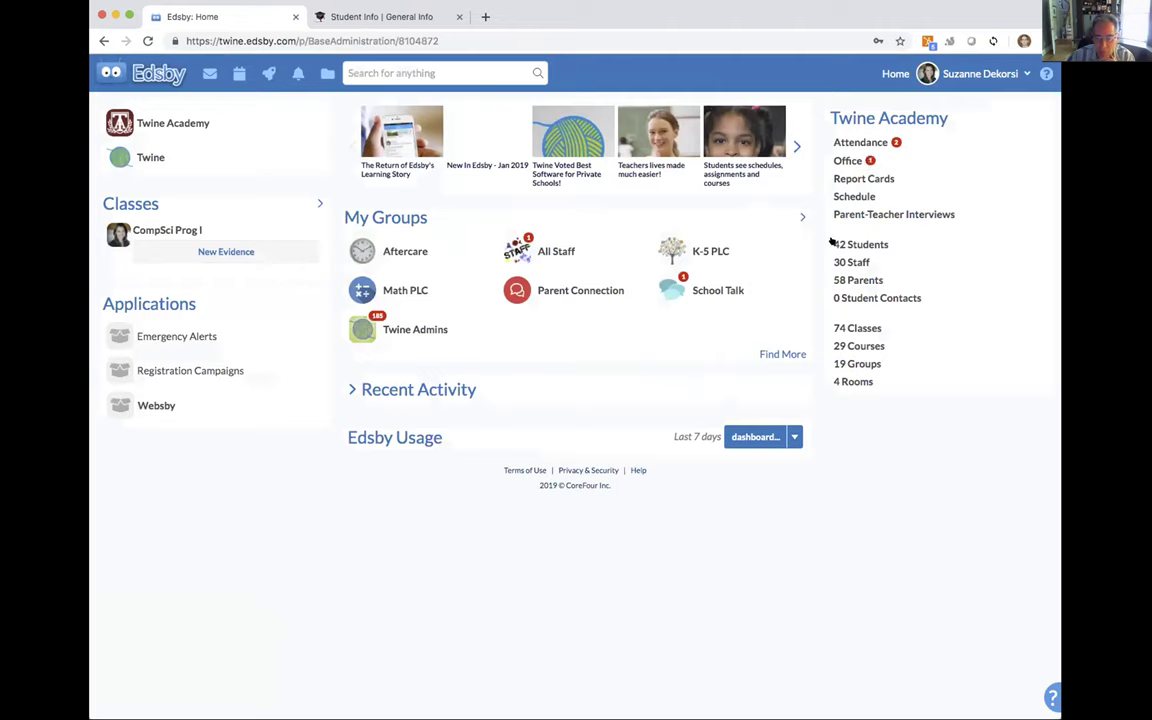
left_click(840, 180)
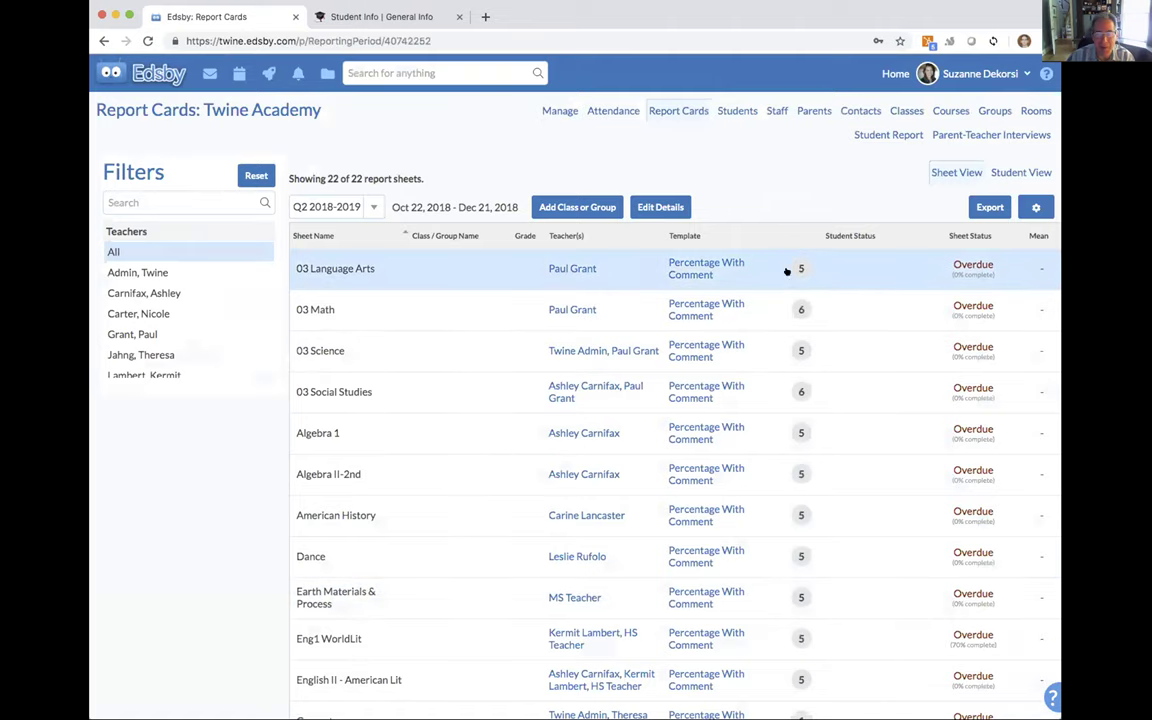
mouse_move(800, 266)
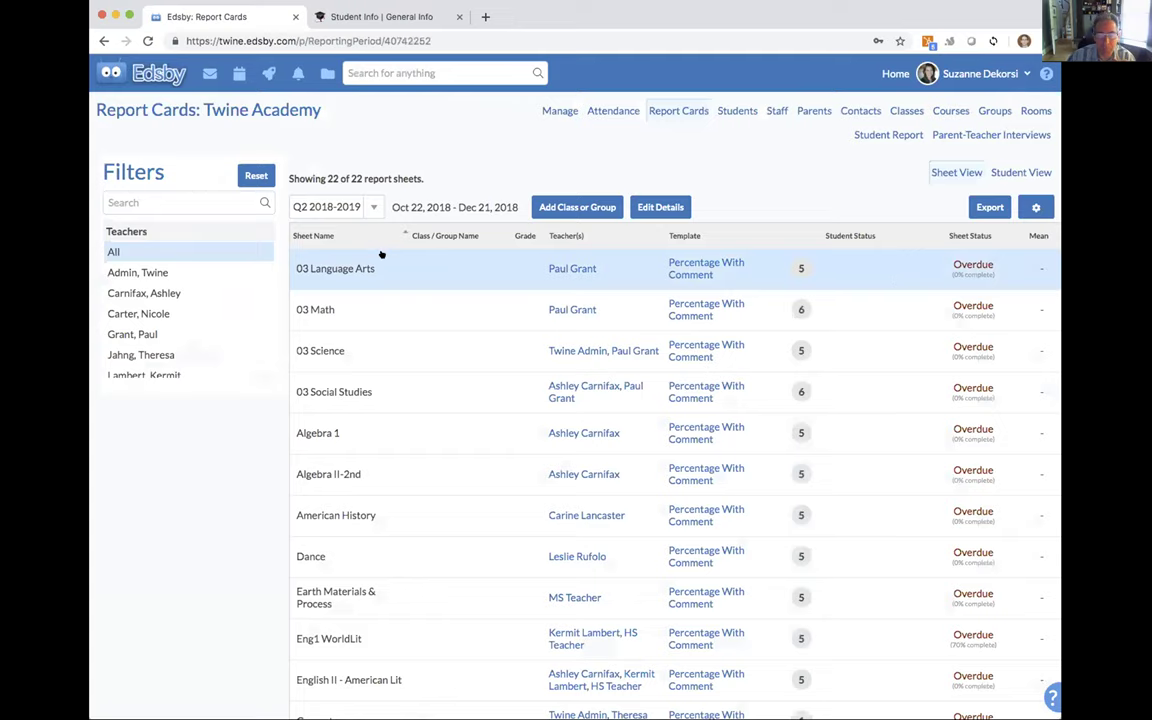
Step: Review one student's report card from the Student View list, then open a new browser tab
left_click(1018, 172)
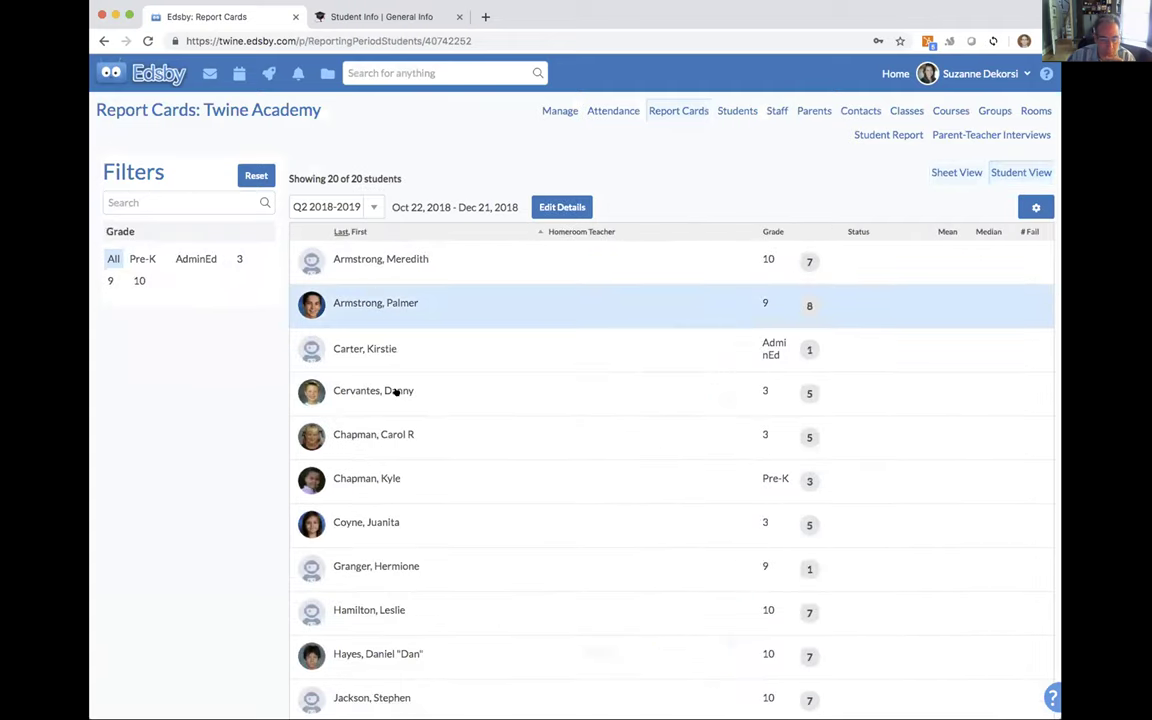
left_click(364, 303)
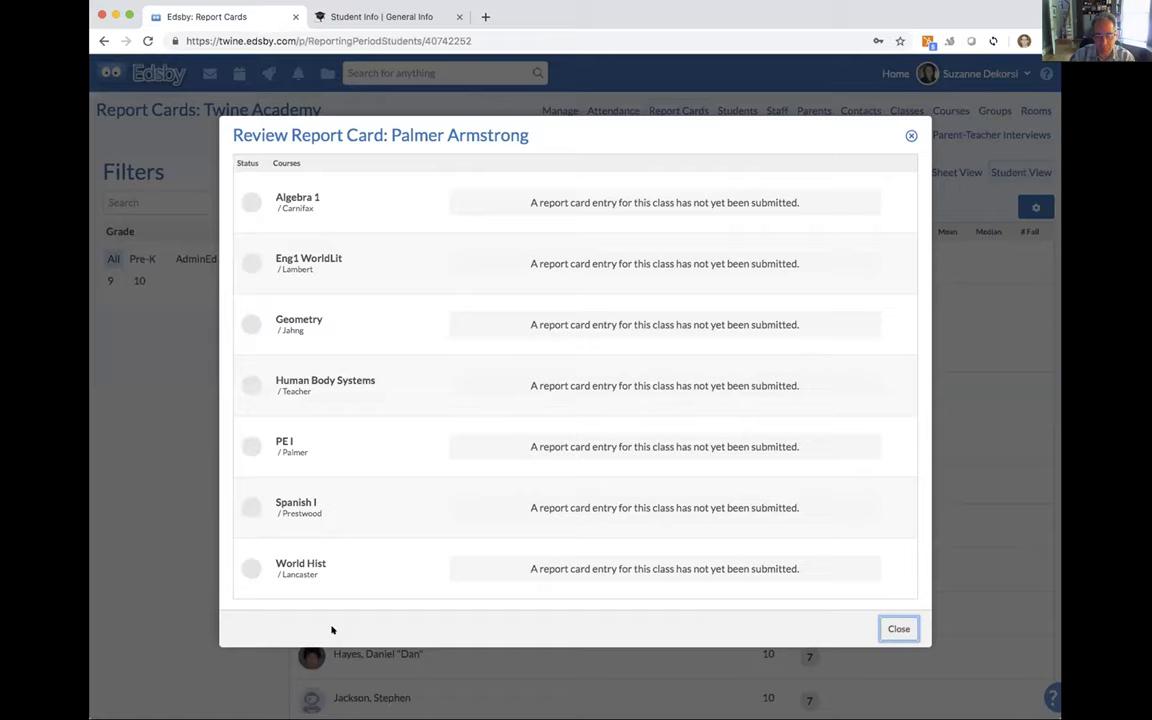
left_click(910, 136)
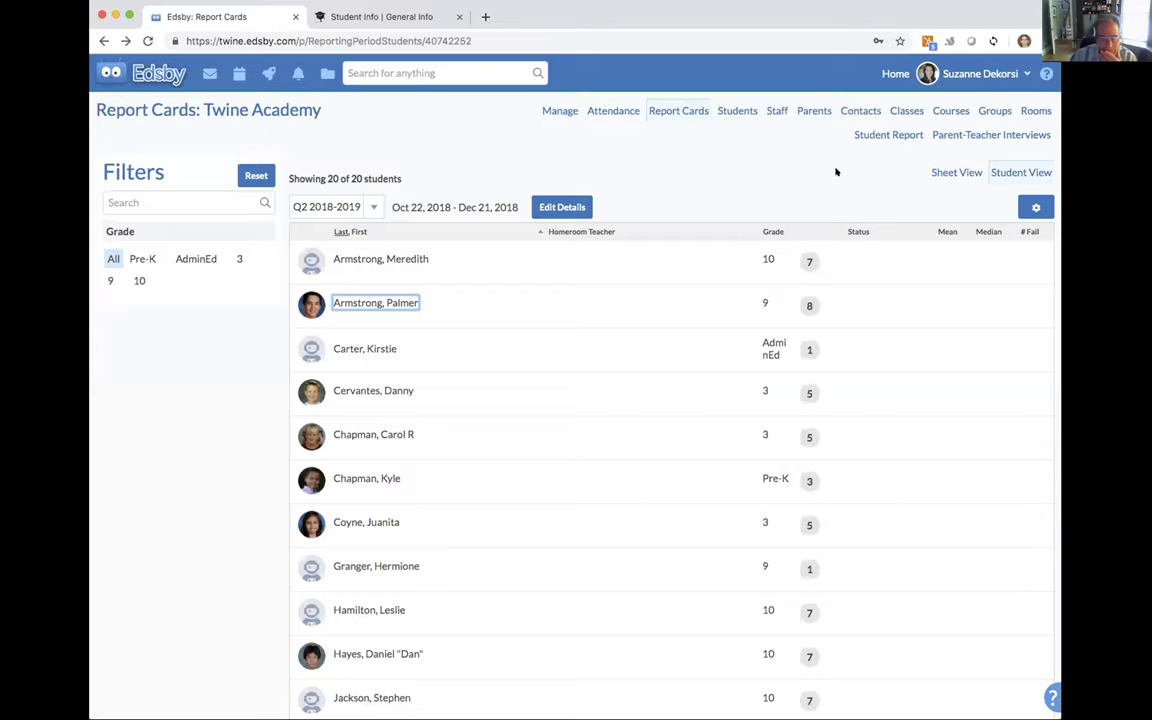
key("super+t")
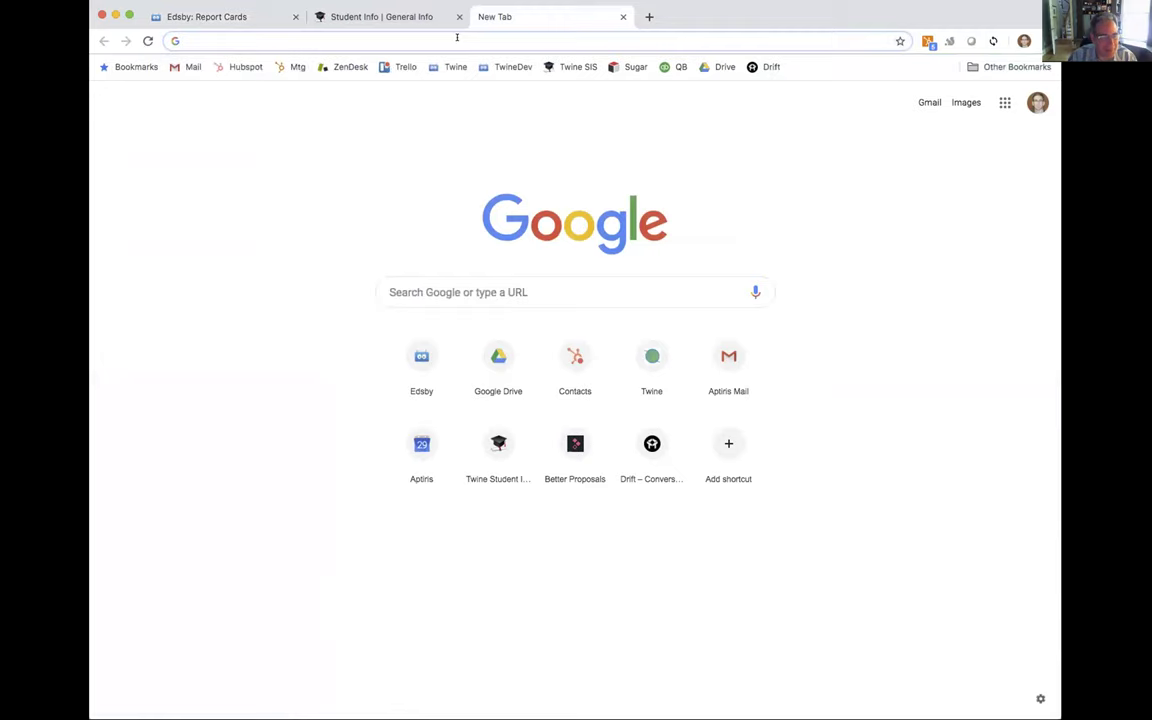
Step: Go to the twinedev.edsby.com sign-in page
type("t")
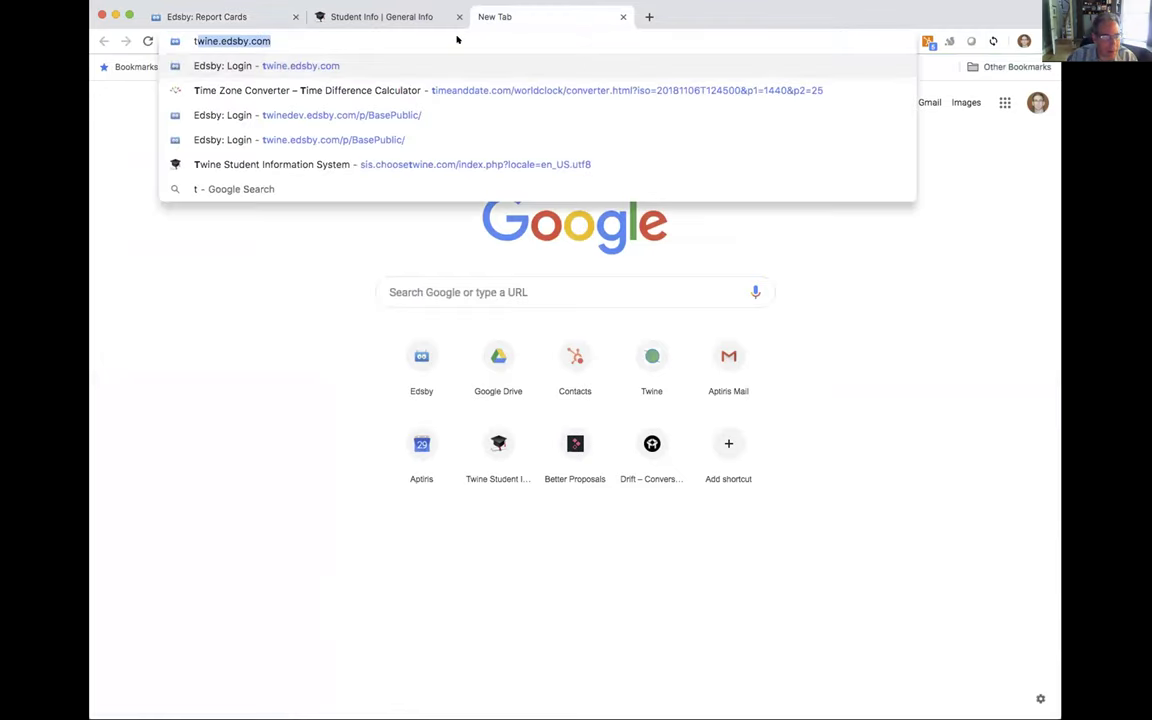
type("winede")
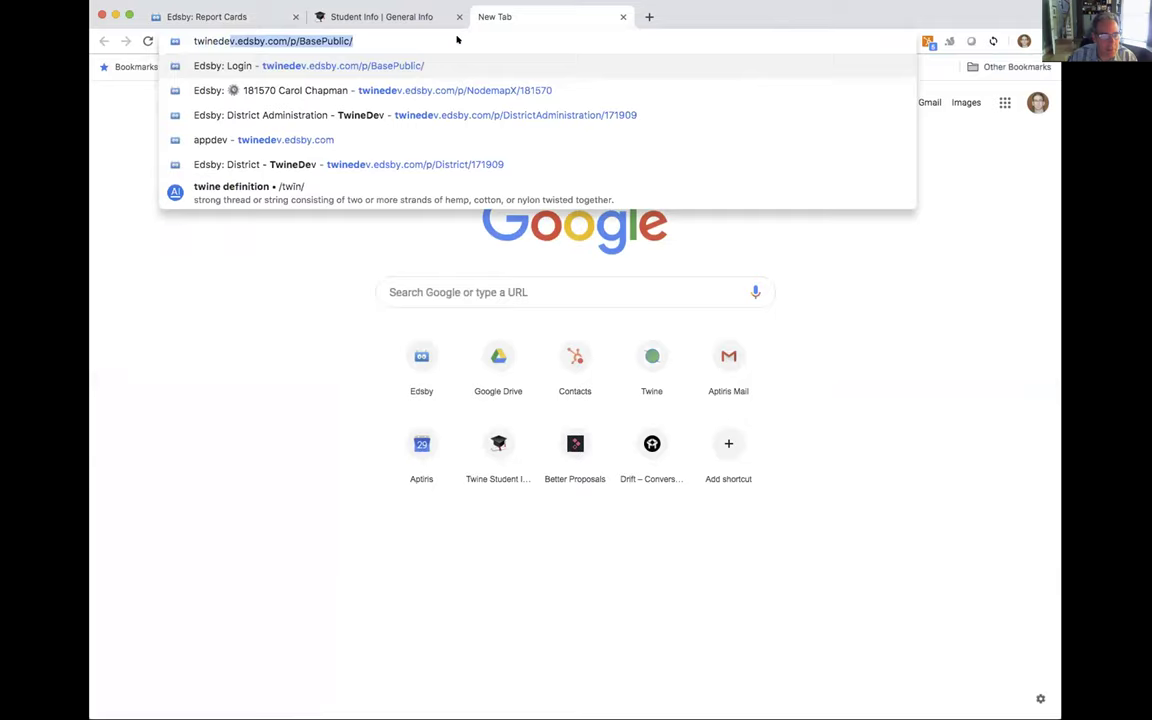
key("Right")
key("Return")
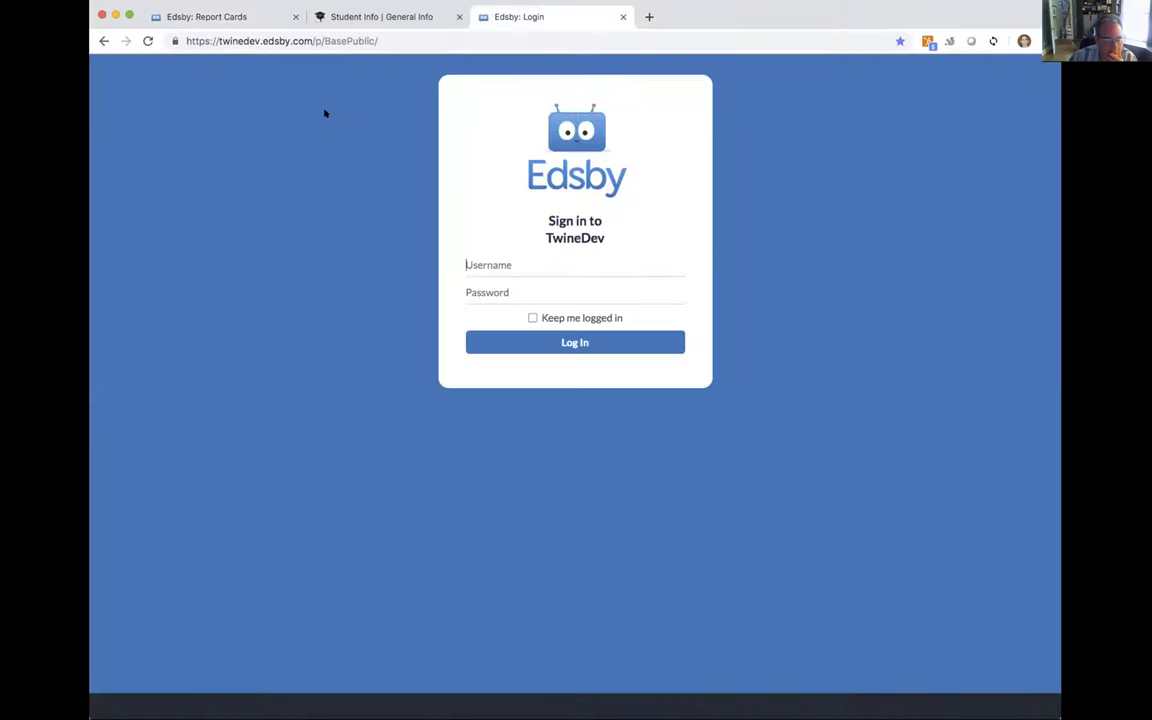
Step: Enter the Arbor school administrator's username and the account password
key("Tab")
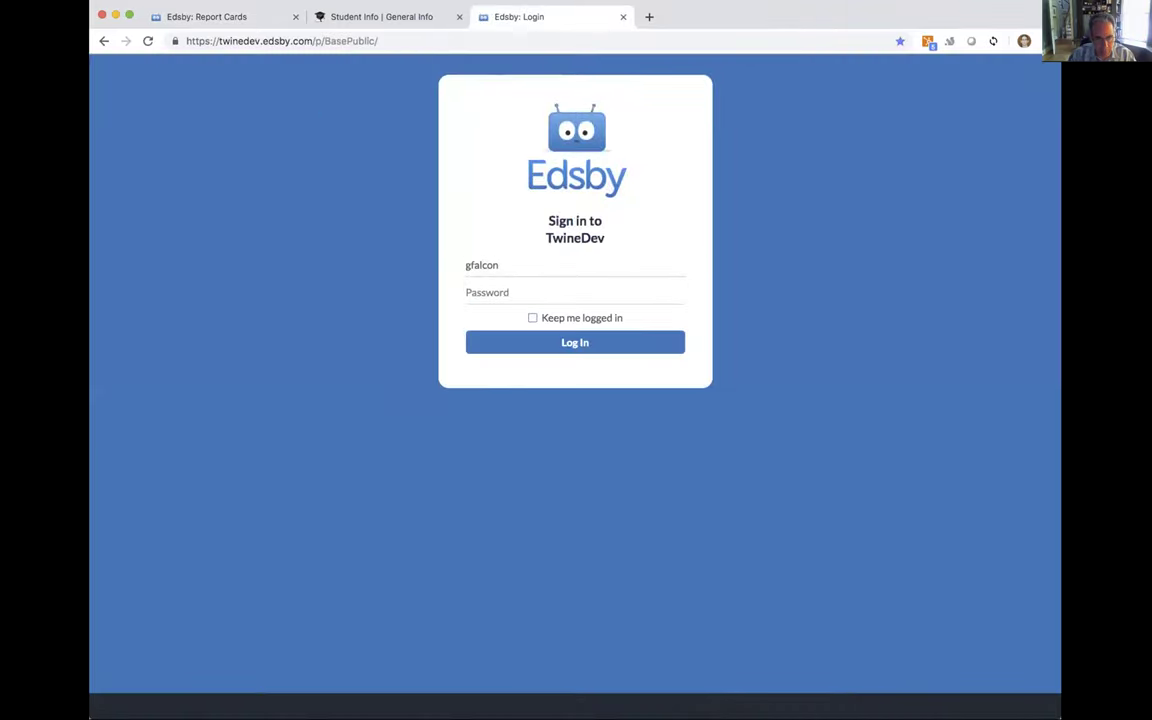
key("shift+Tab")
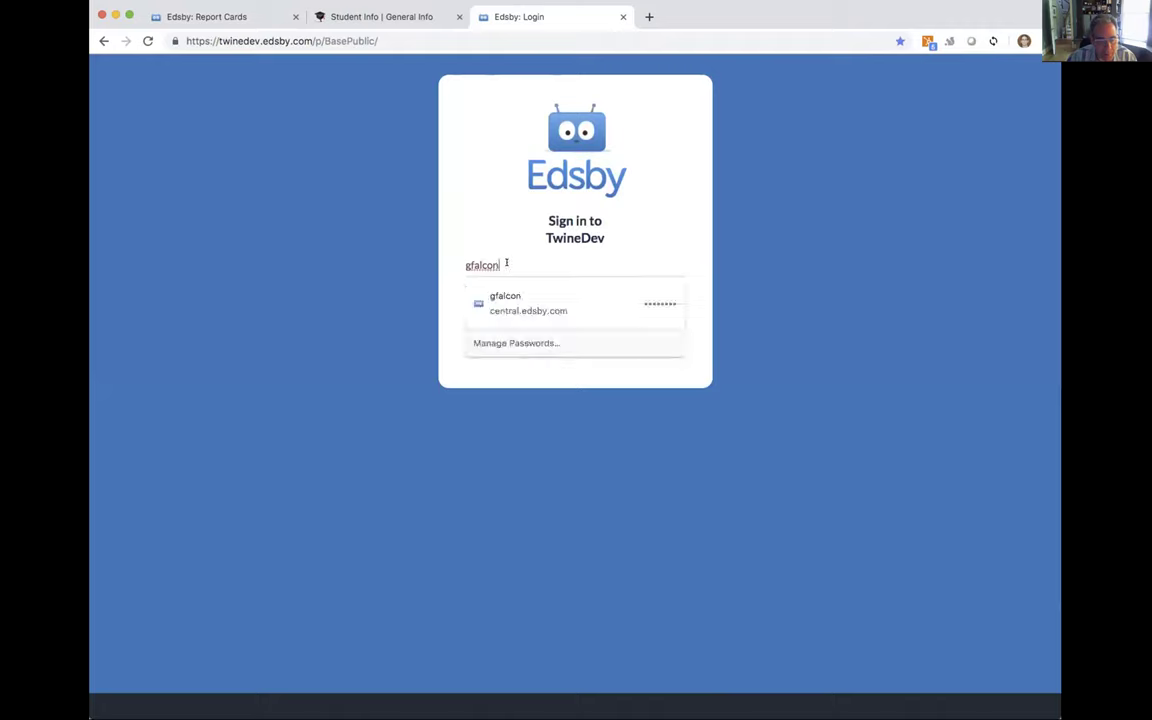
type("twine")
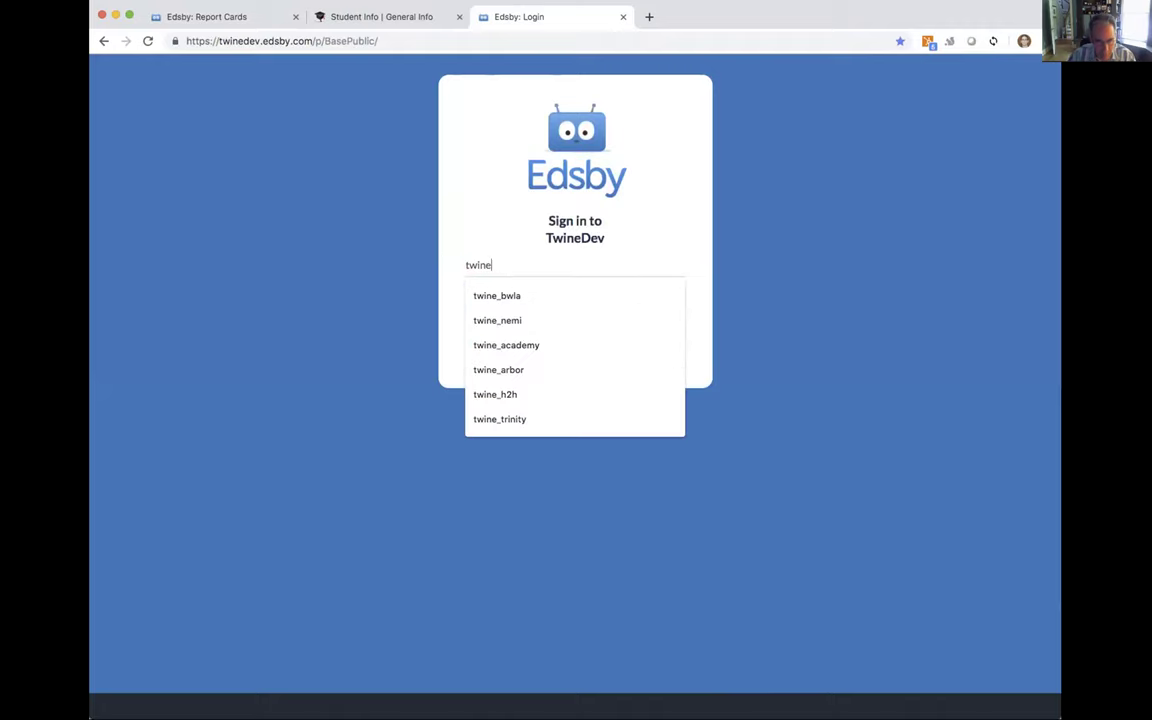
type("_arbor")
key("Tab")
type("•••••")
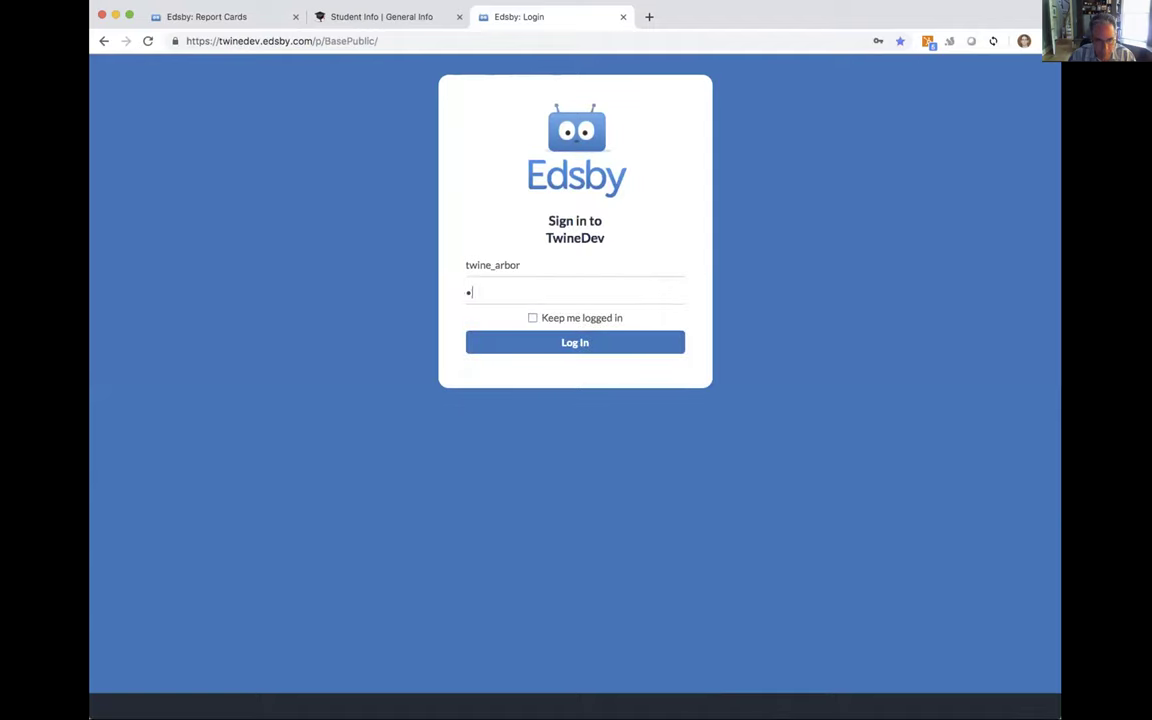
type("••••••••••")
Step: Log in, open Arbor School's Q1 report cards, and glance at the Intensive Read - Lexia card
left_click(576, 342)
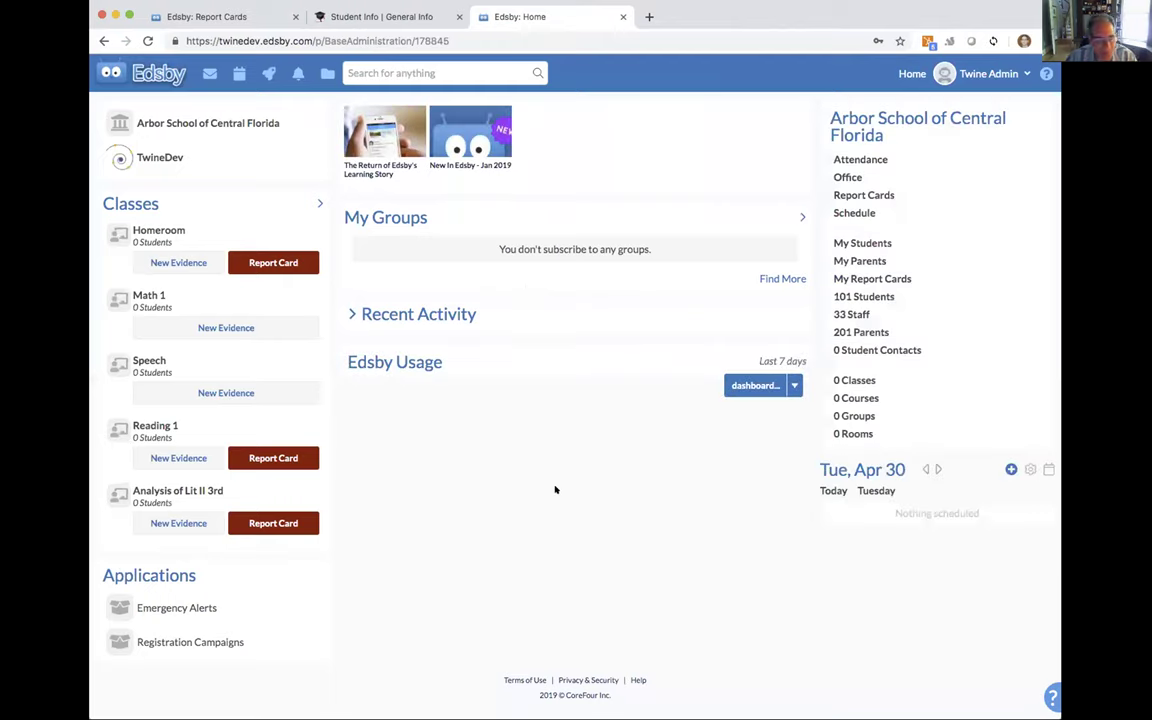
left_click(866, 195)
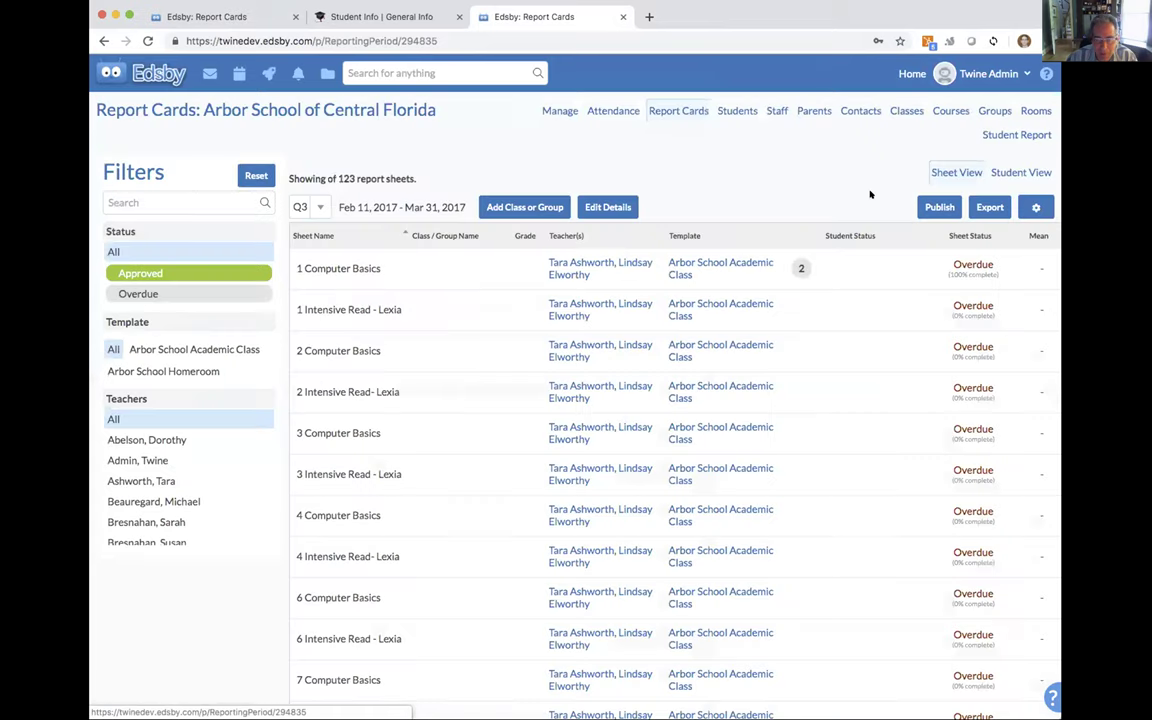
left_click(318, 207)
left_click(306, 230)
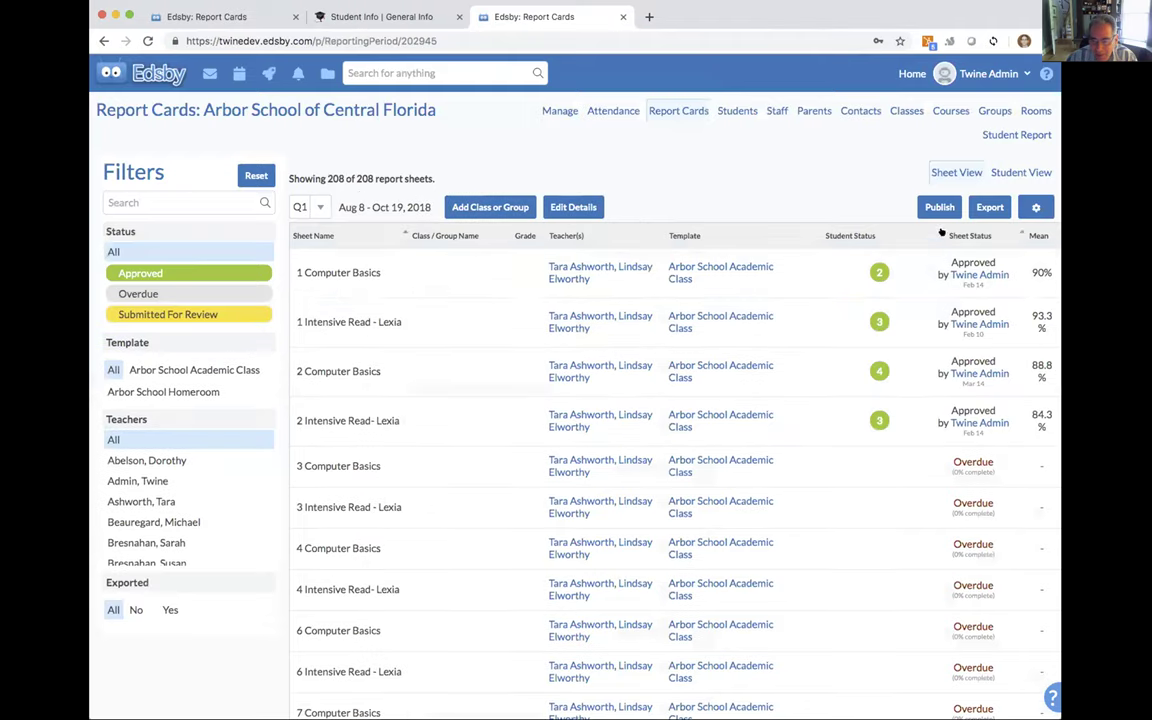
left_click(875, 322)
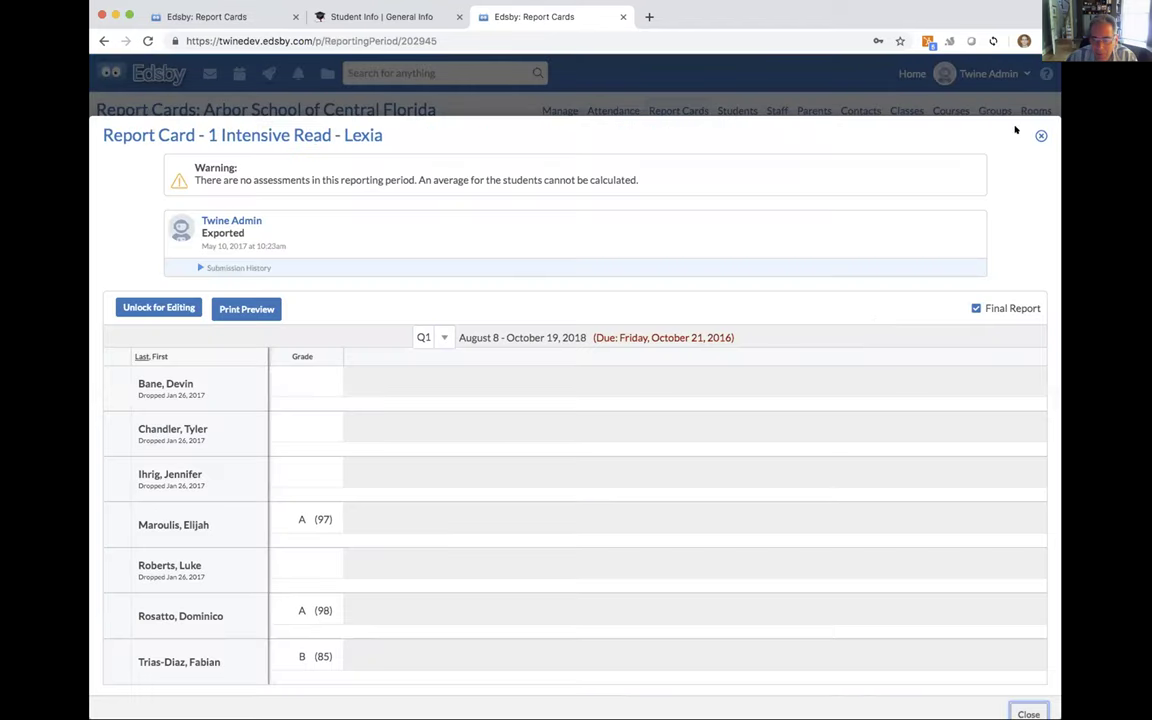
left_click(1040, 135)
Step: Switch to Student View listing all 122 students and open one student's Q1 report card
left_click(1006, 164)
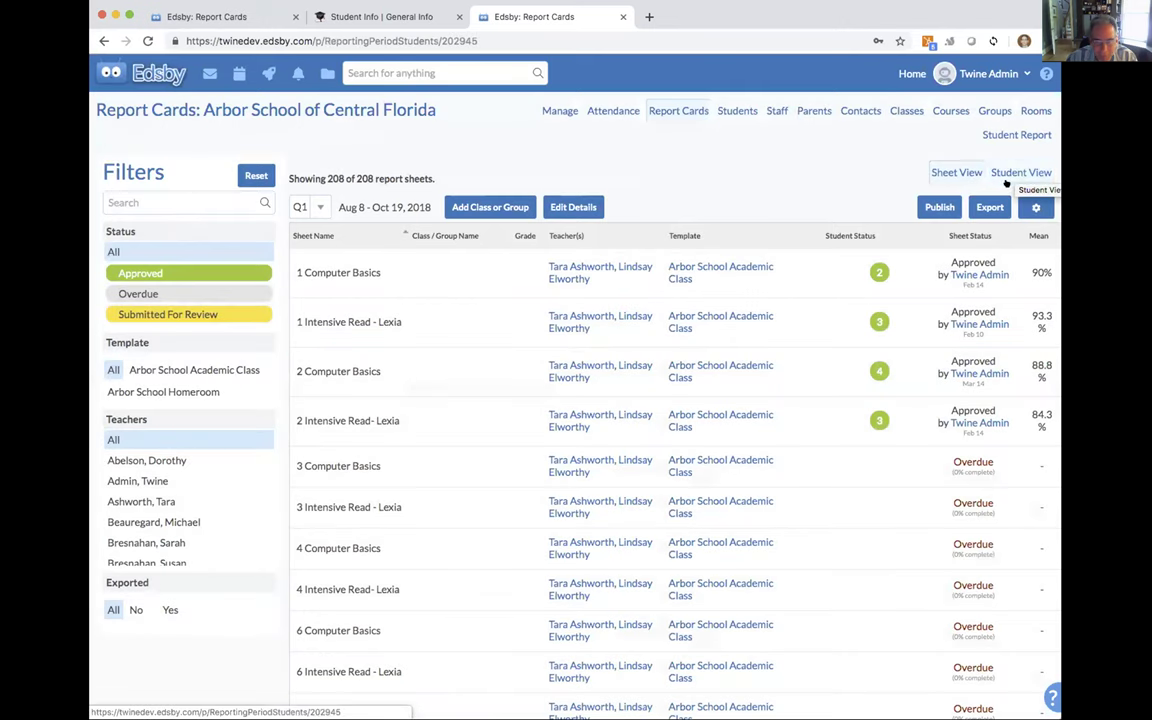
left_click(1016, 172)
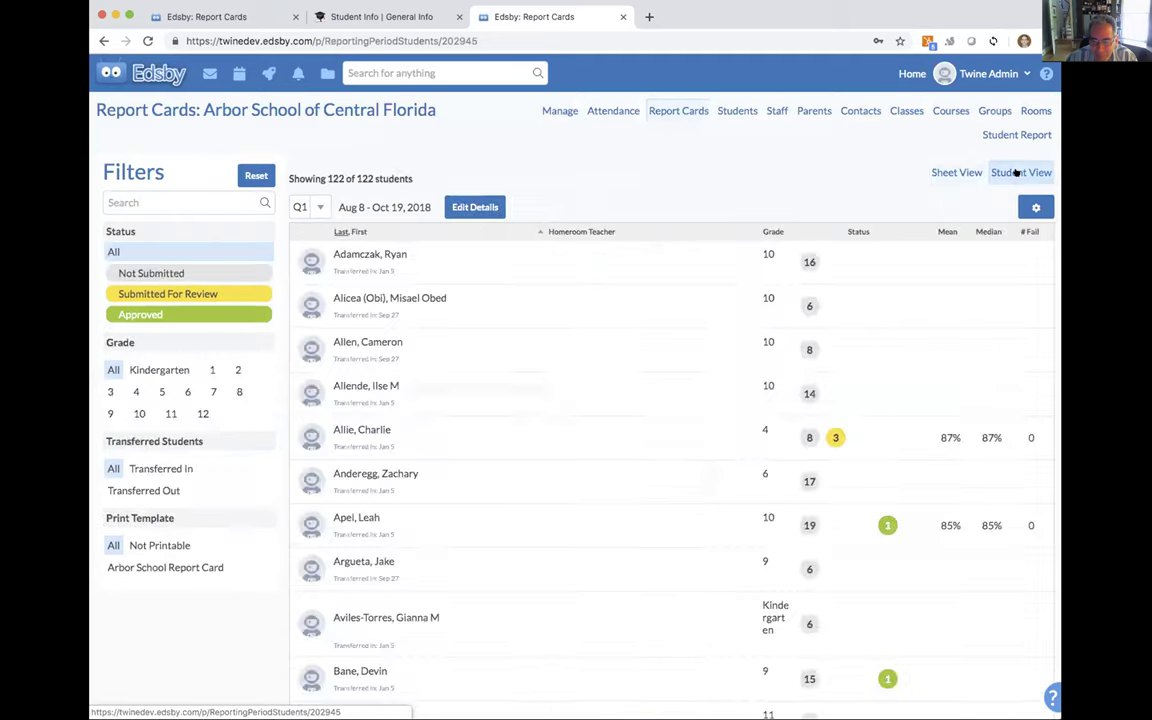
scroll(731, 270, "down", 10)
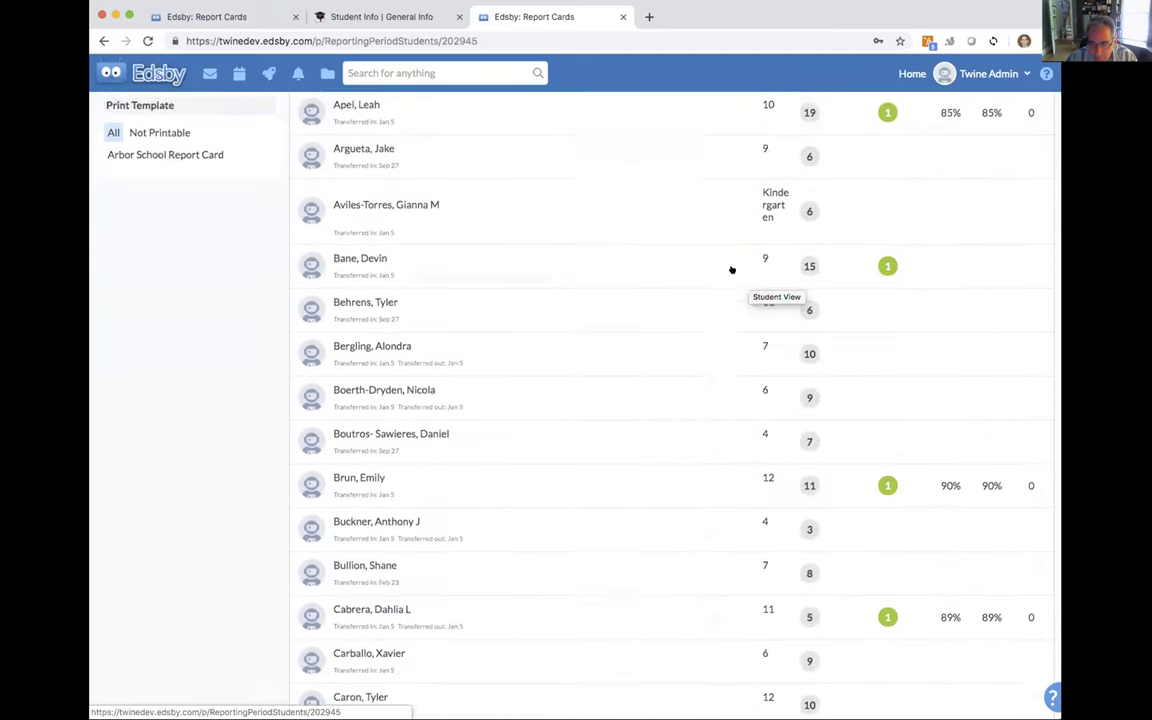
scroll(731, 270, "down", 2)
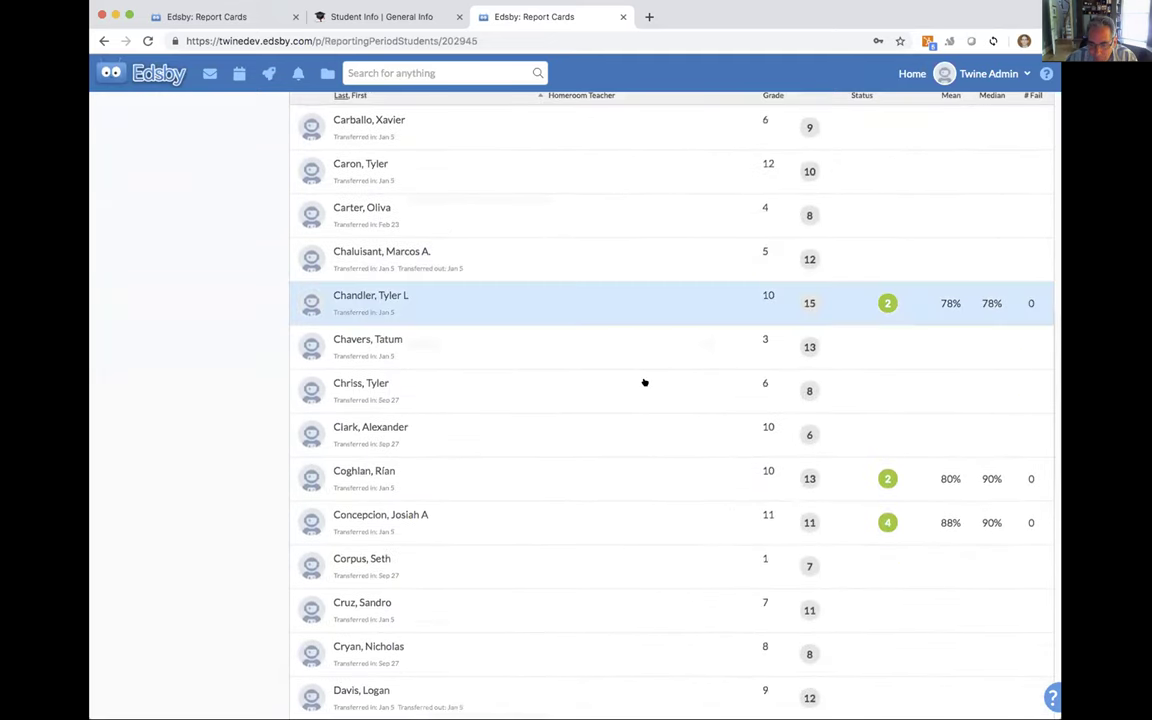
left_click(886, 521)
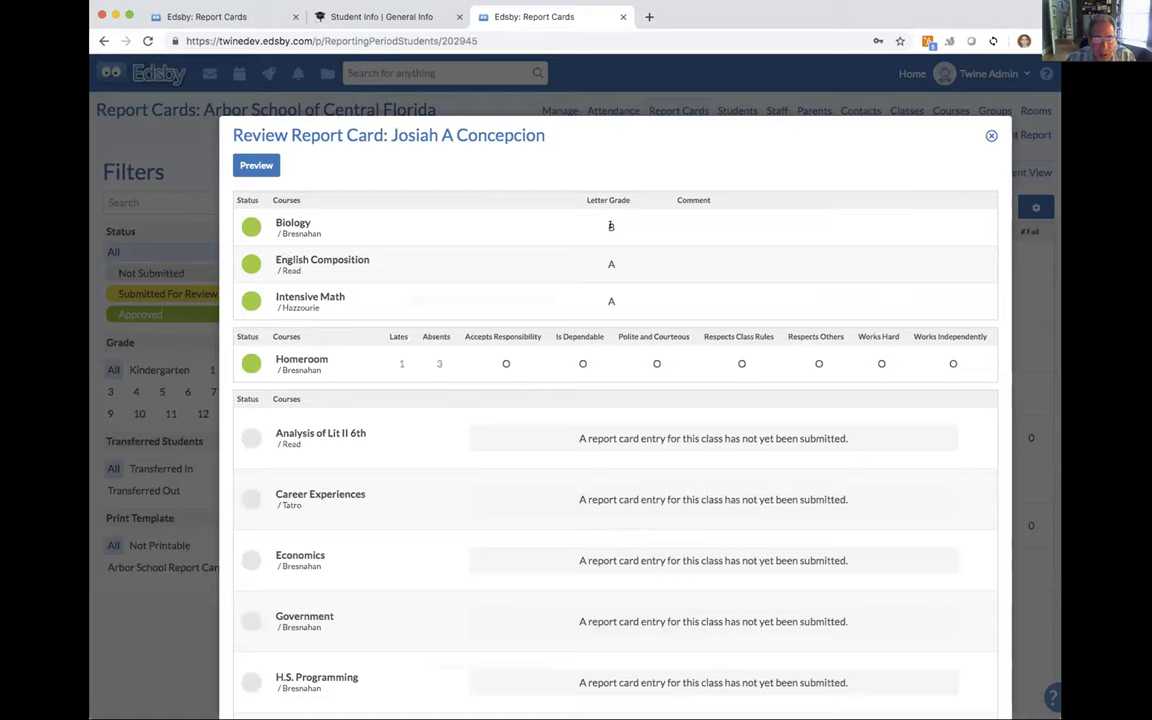
Step: Open the printable Print Report Card version, showing Q1 grades B, A, A, A, in a new tab
scroll(610, 262, "down", 1)
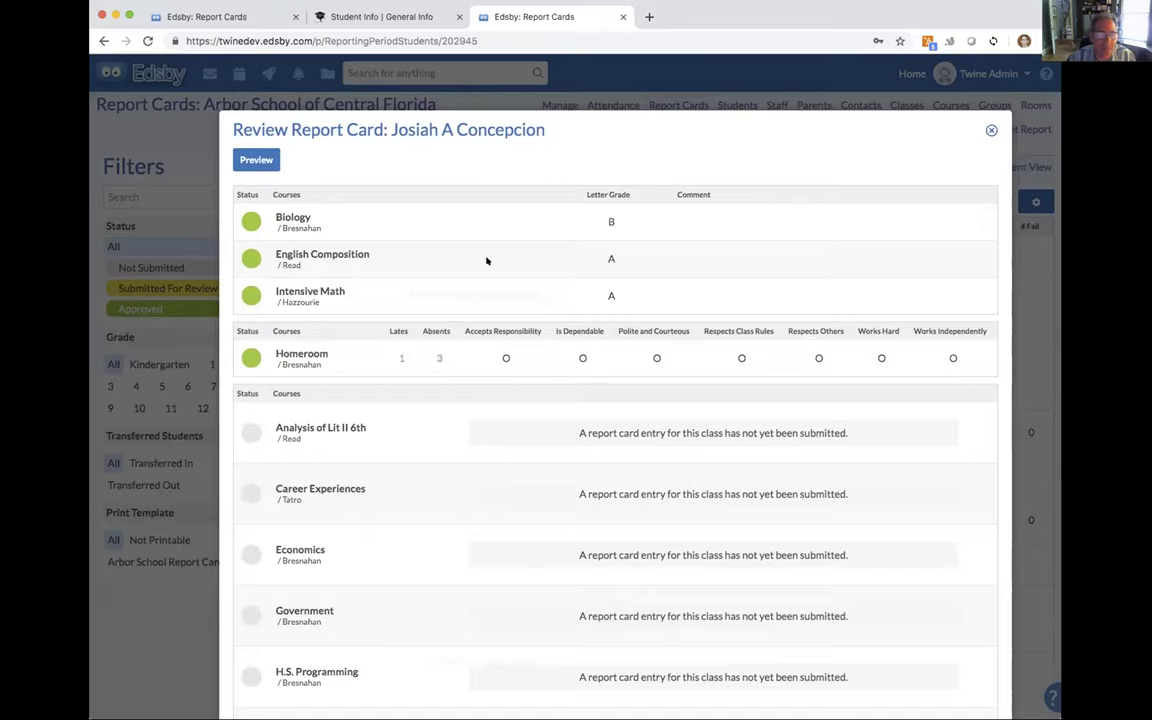
left_click(261, 160)
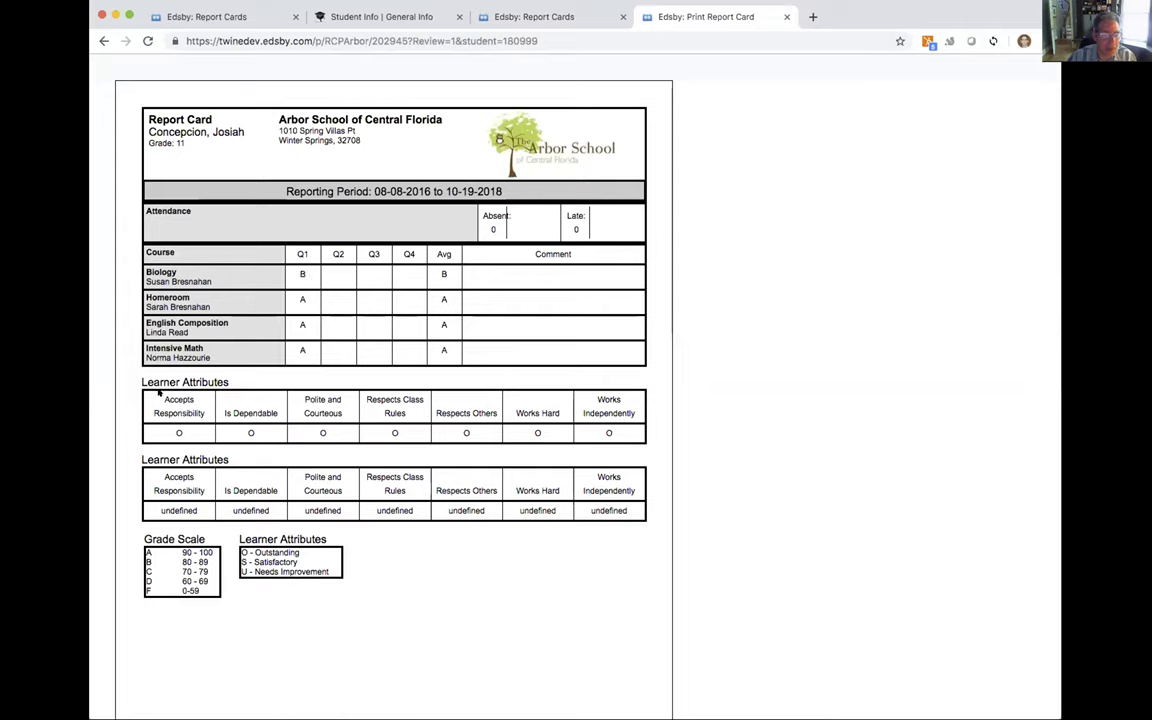
left_click_drag(139, 378, 618, 432)
left_click(545, 573)
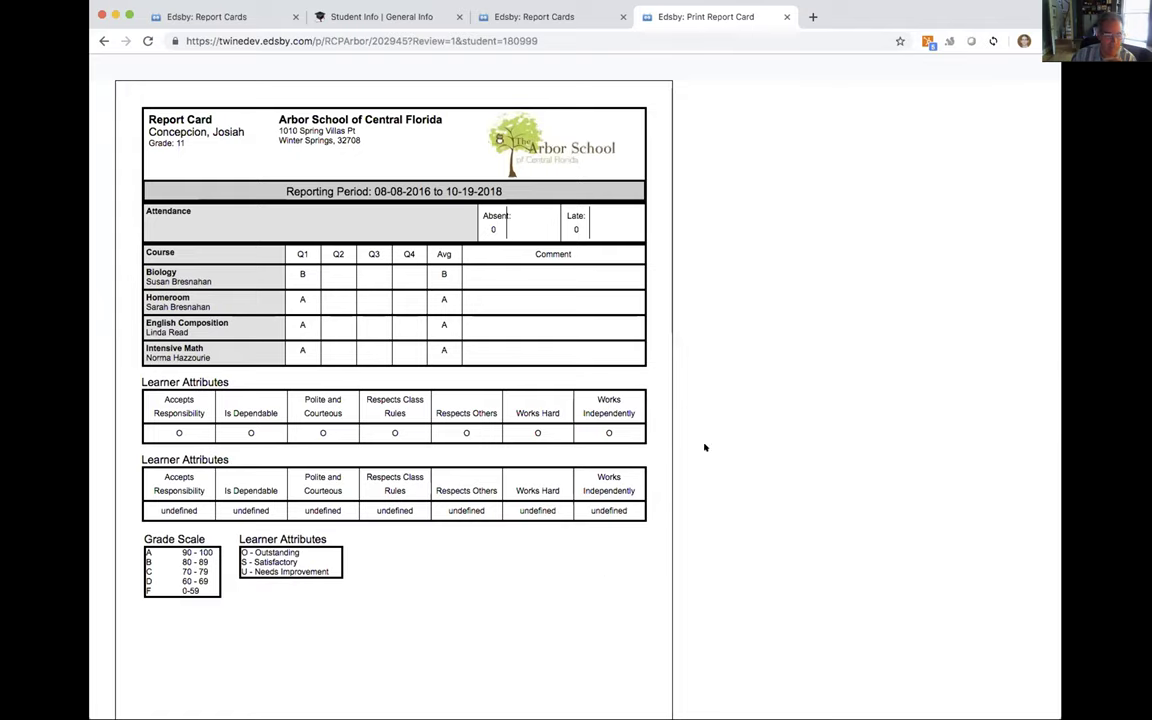
Step: Close the report card review in the third tab, then go to the Twine Academy home page
left_click(519, 16)
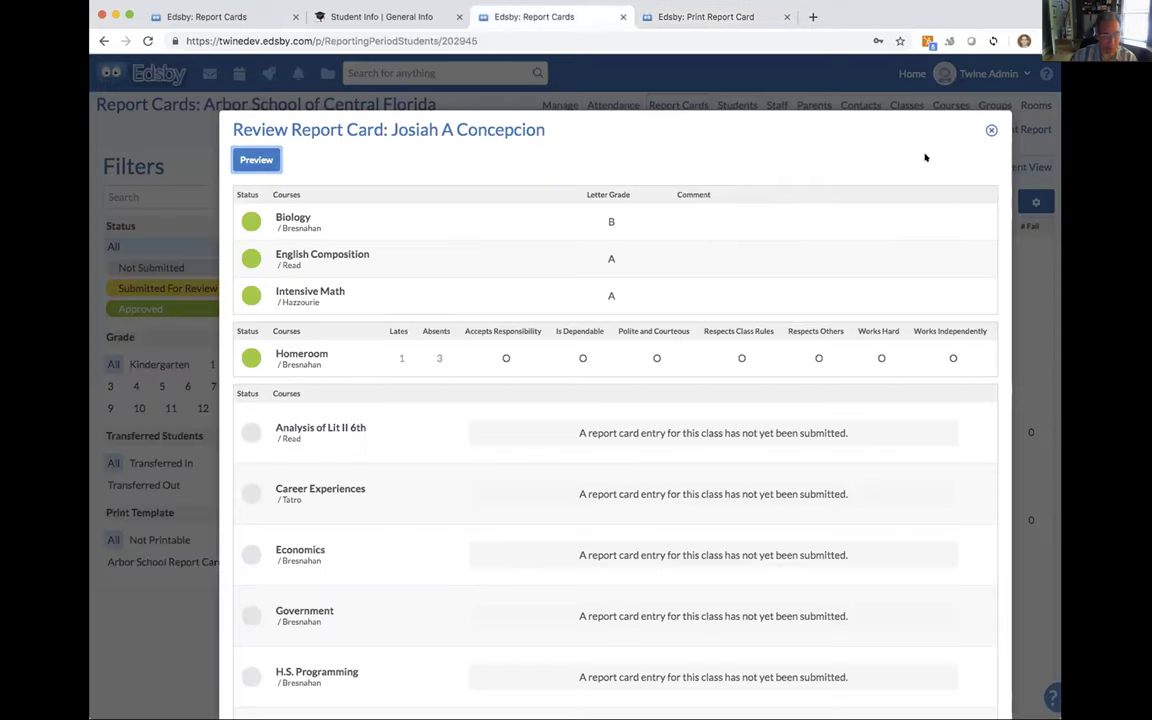
left_click(991, 130)
scroll(817, 183, "up", 10)
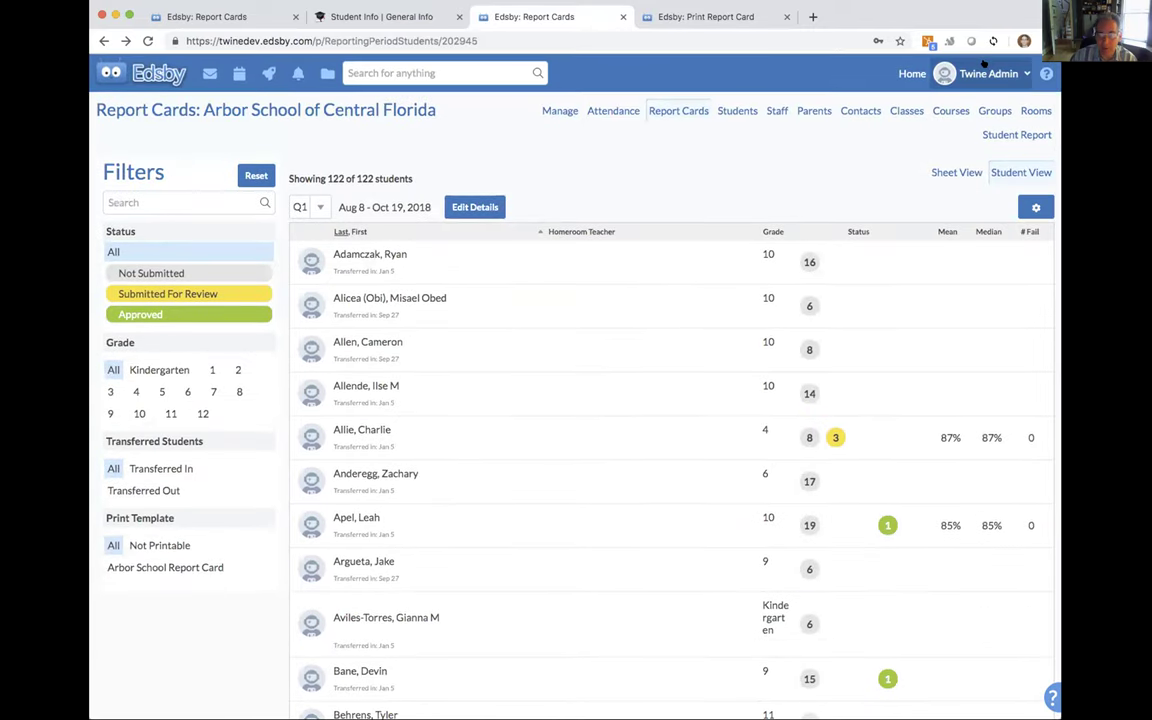
left_click(203, 17)
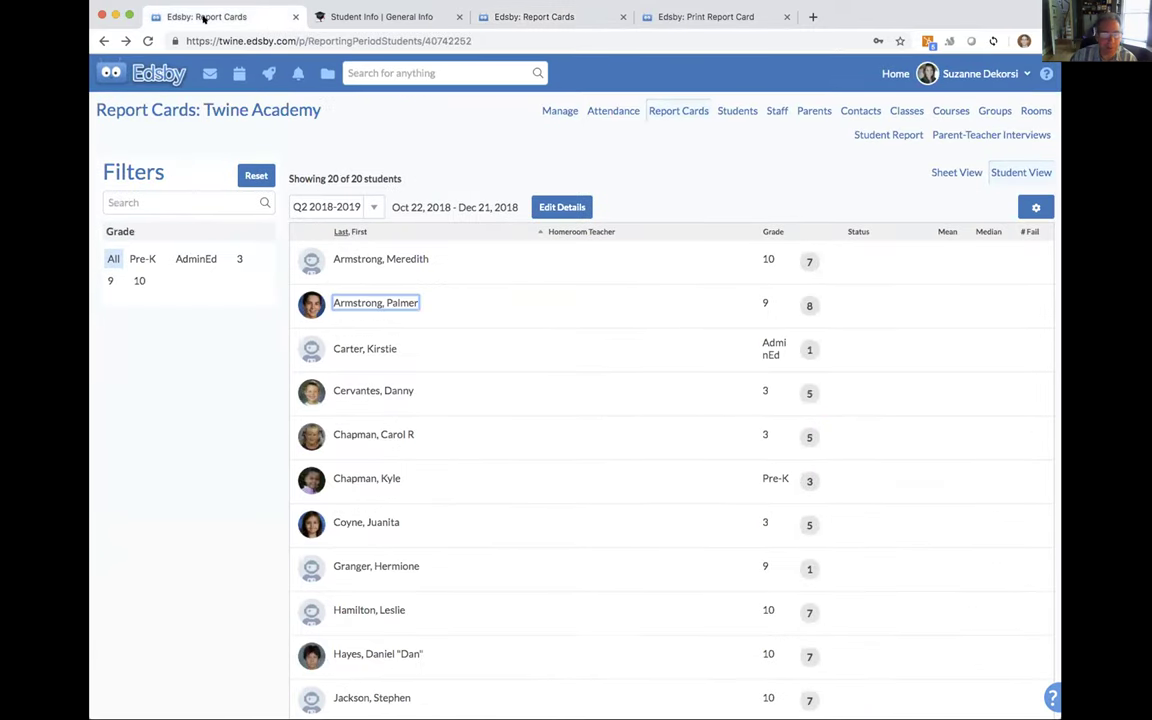
left_click(895, 73)
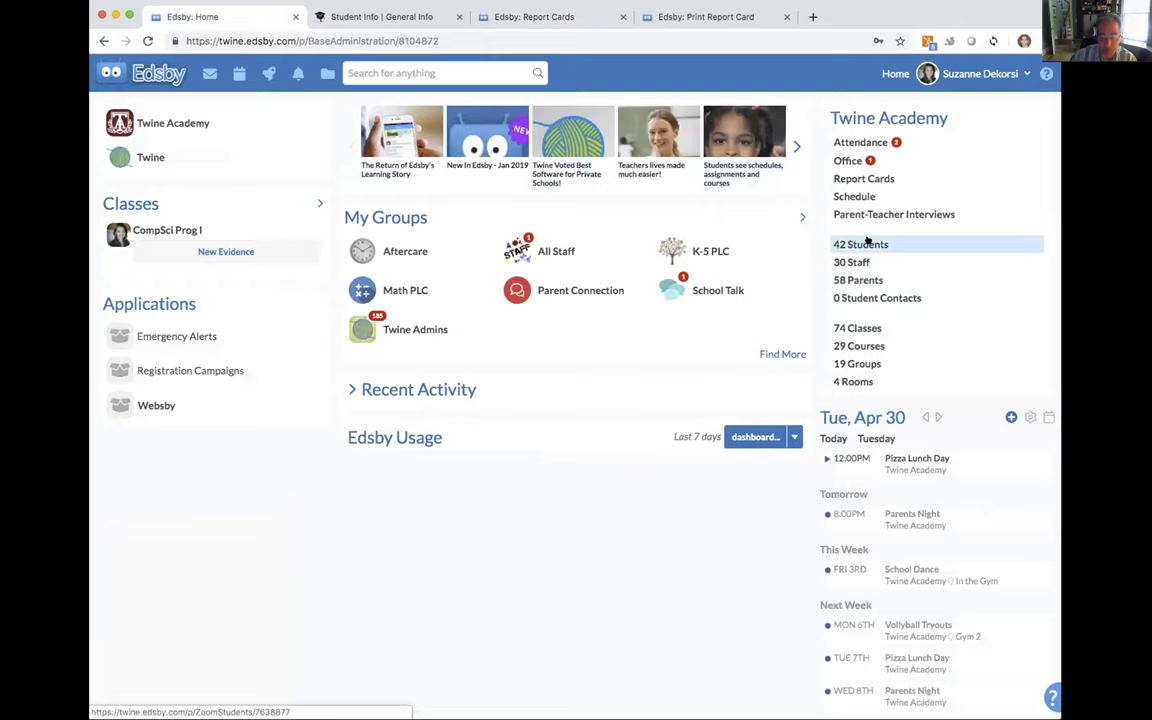
Step: From the 42-student list, apply grade filters and an Average minimum near 80, leaving 6 students
left_click(866, 243)
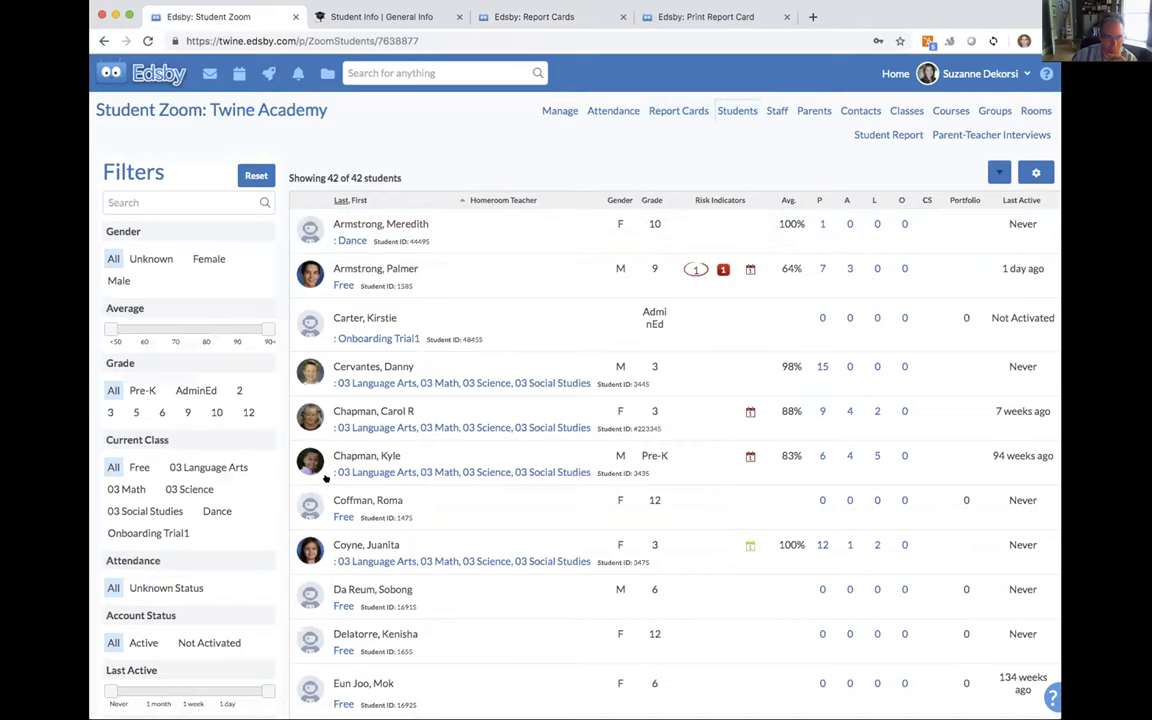
scroll(436, 394, "down", 5)
scroll(436, 394, "up", 6)
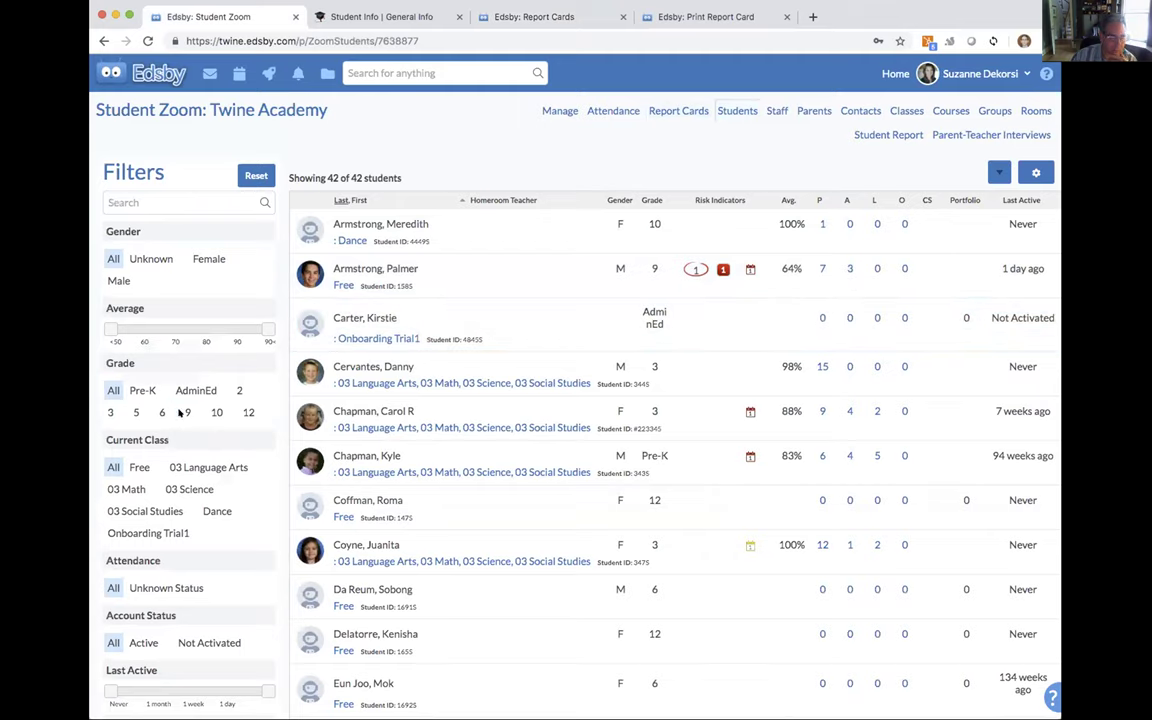
left_click(186, 412)
left_click_drag(116, 326, 200, 328)
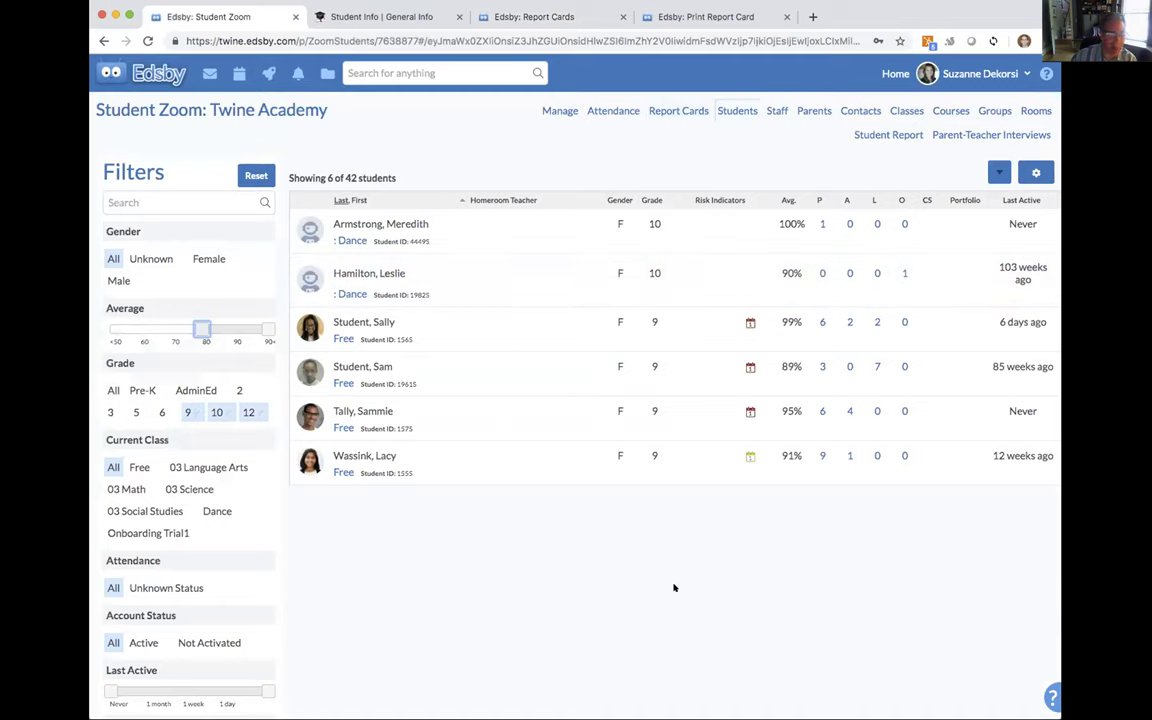
left_click(999, 173)
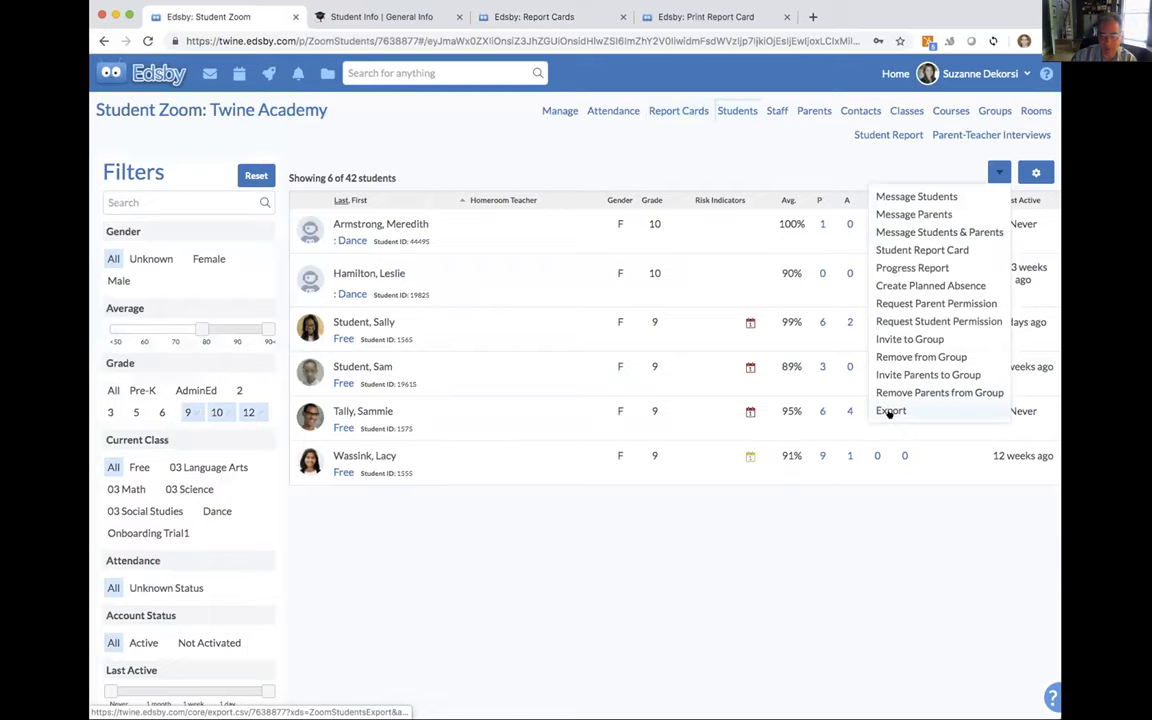
left_click(900, 231)
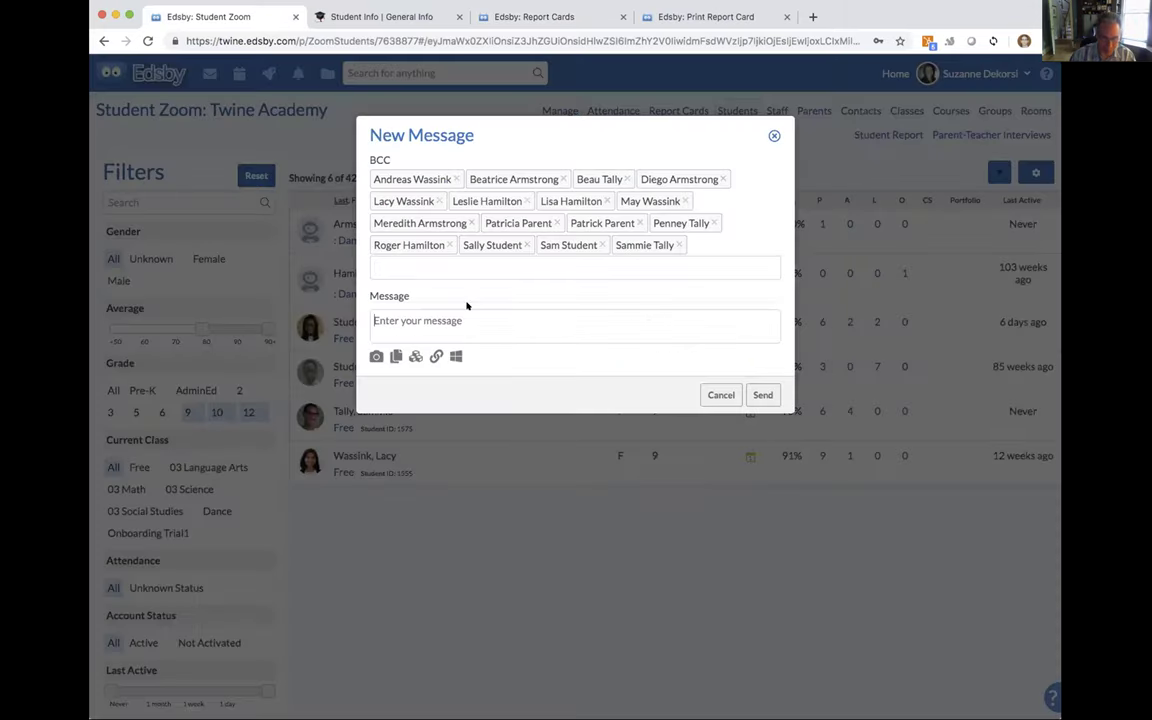
type("asldfjsflksjh flsajf hslaj hslfsl sdhjfss")
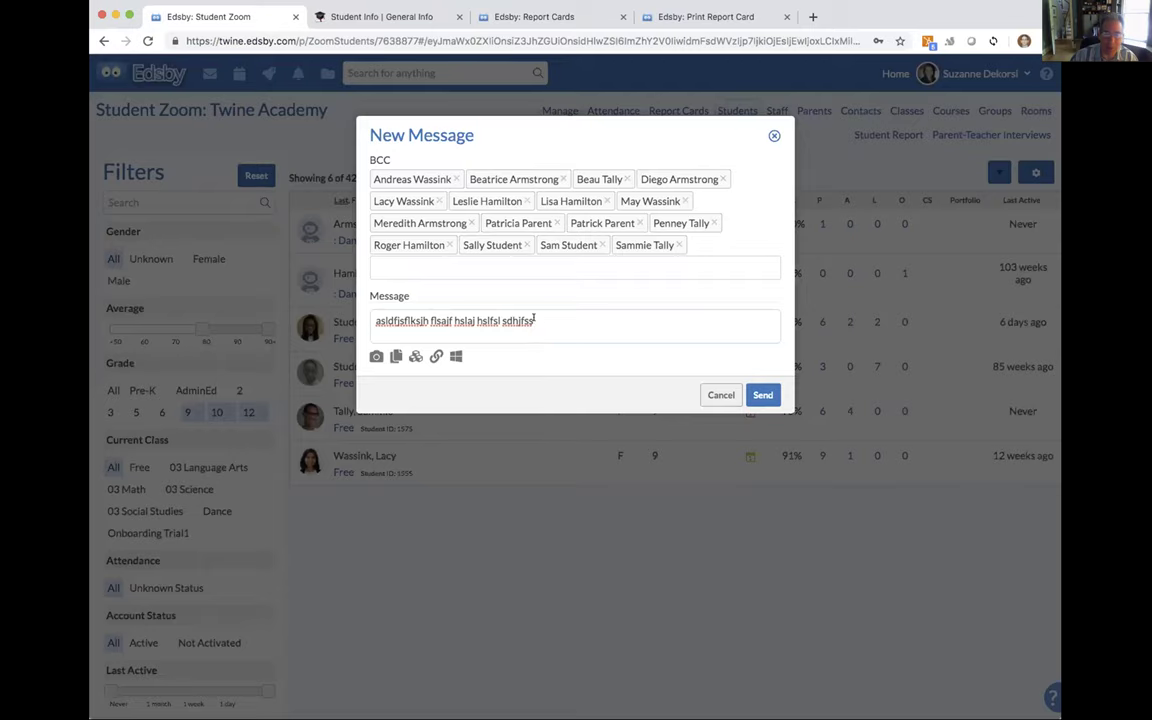
left_click_drag(534, 320, 354, 314)
key("BackSpace")
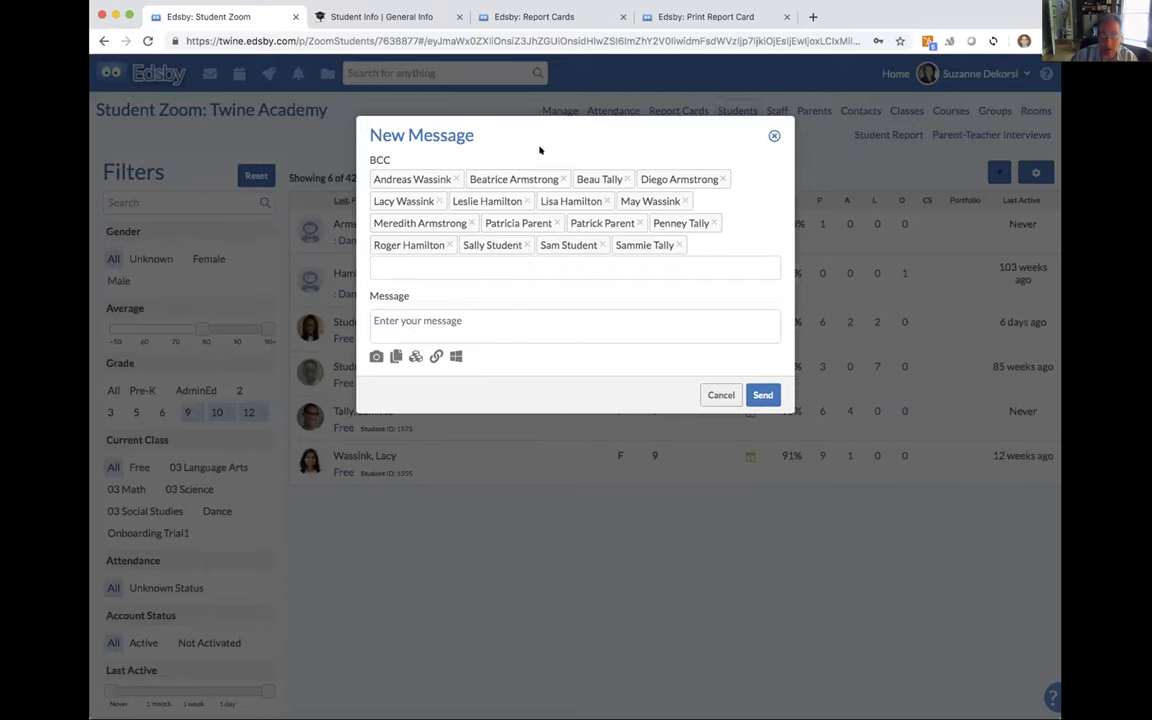
left_click(772, 136)
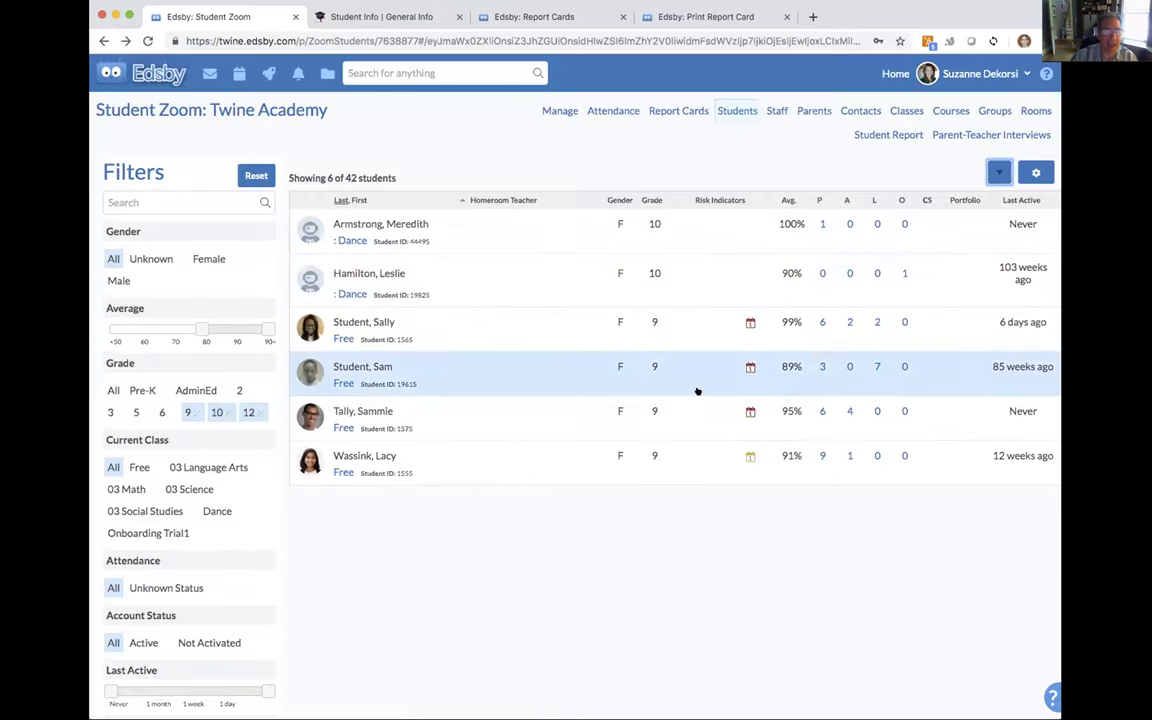
Step: Reset the Average slider, set its minimum to about 70, then go to the 58-parent list
left_click_drag(201, 329, 110, 329)
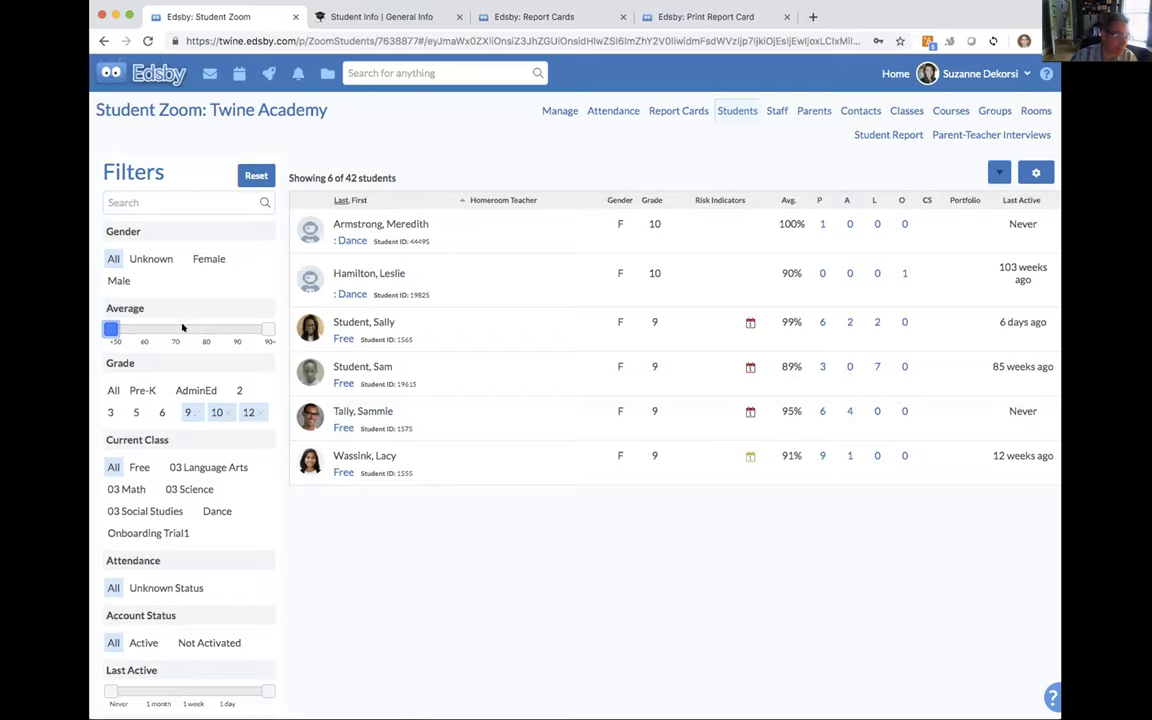
left_click(182, 328)
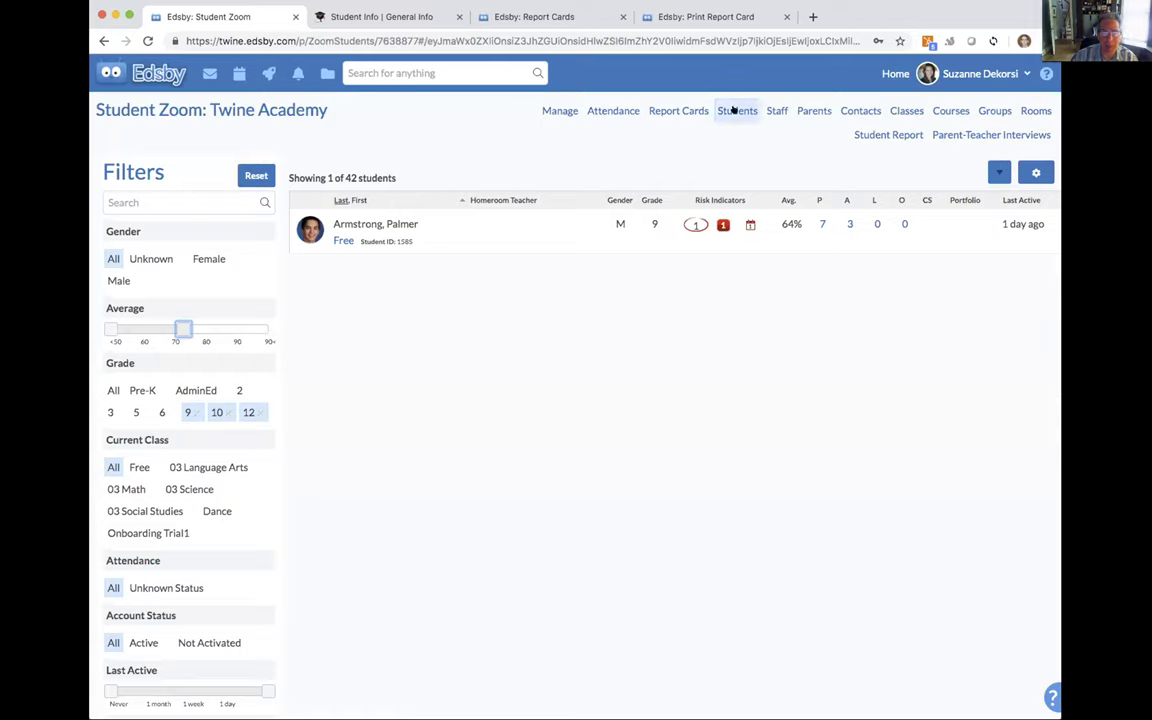
left_click(803, 113)
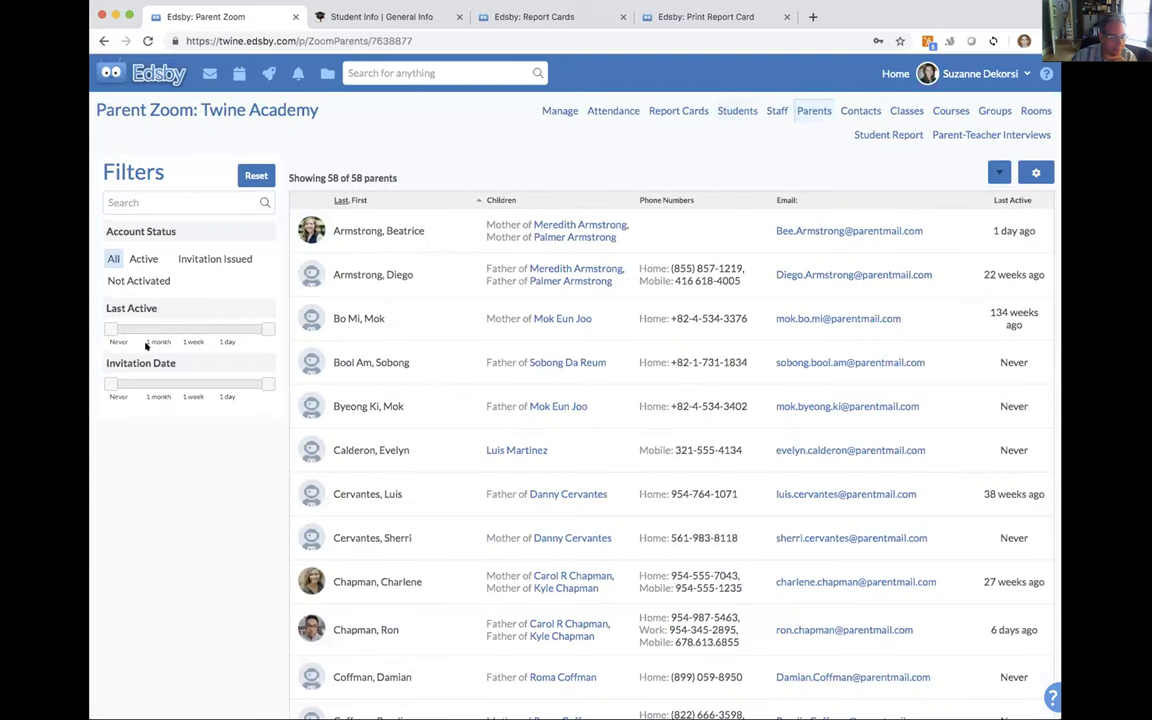
Step: Set the parents' Last Active filter to 1 week, then switch to the Staff list
left_click_drag(260, 328, 200, 329)
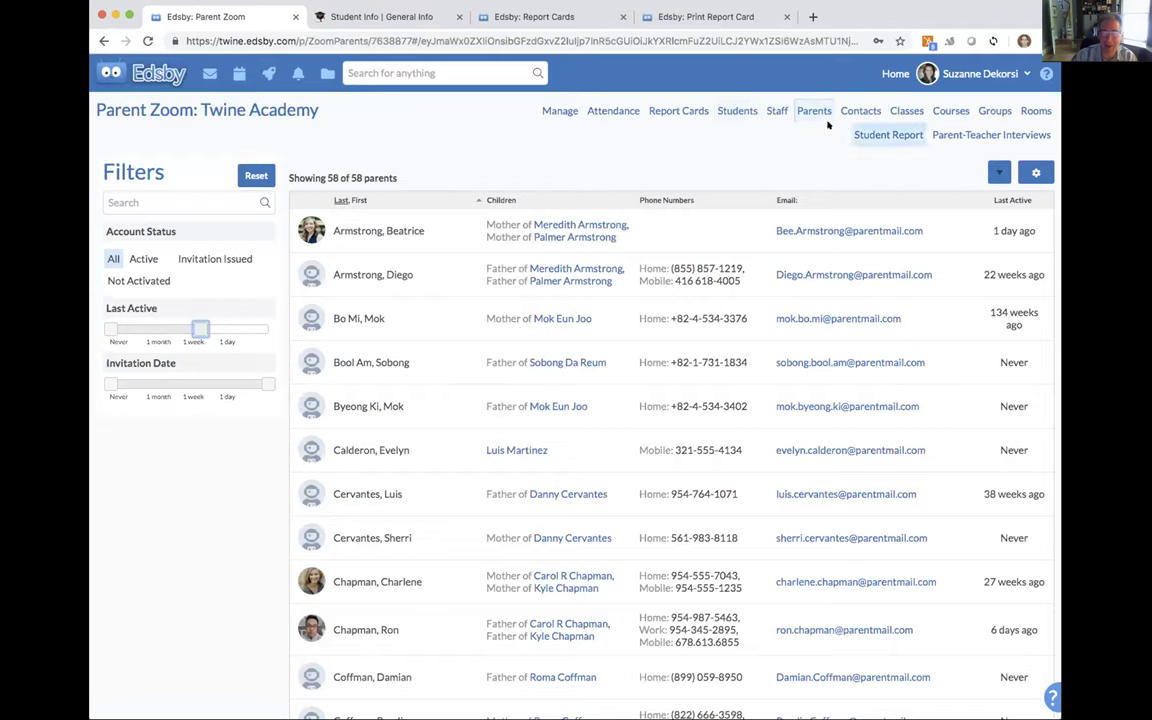
left_click(770, 114)
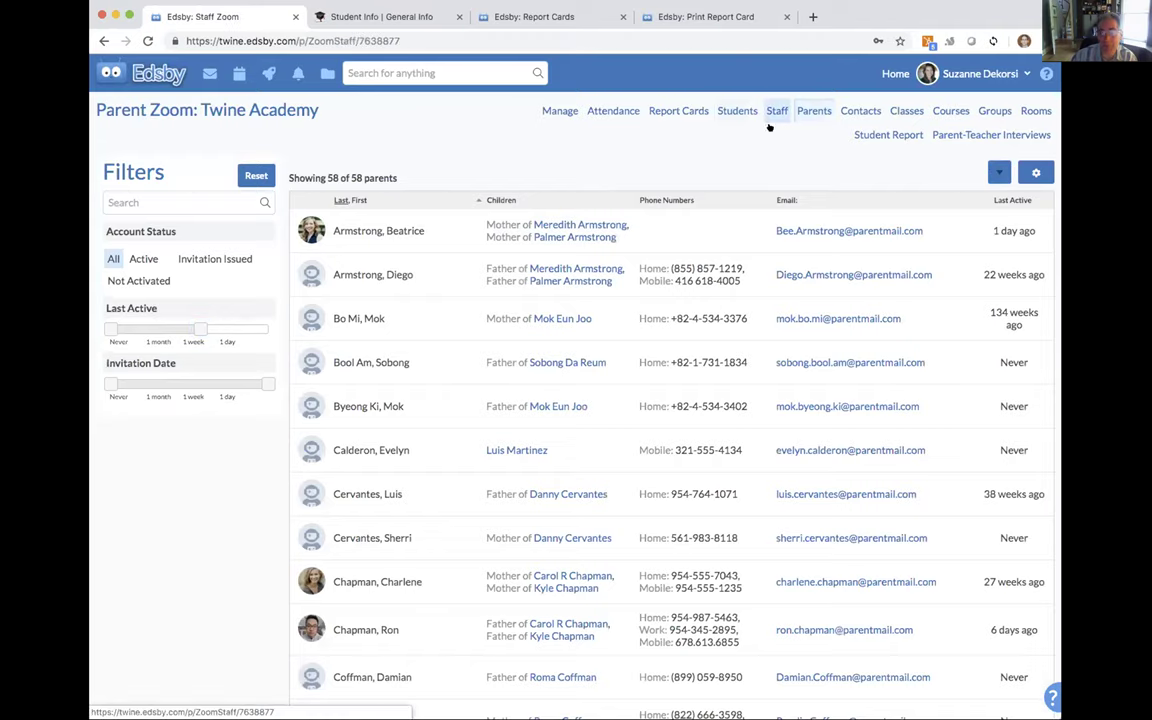
Step: Scroll through the 30 staff members in Staff Zoom, then switch to the Twine SIS tab
scroll(630, 373, "down", 5)
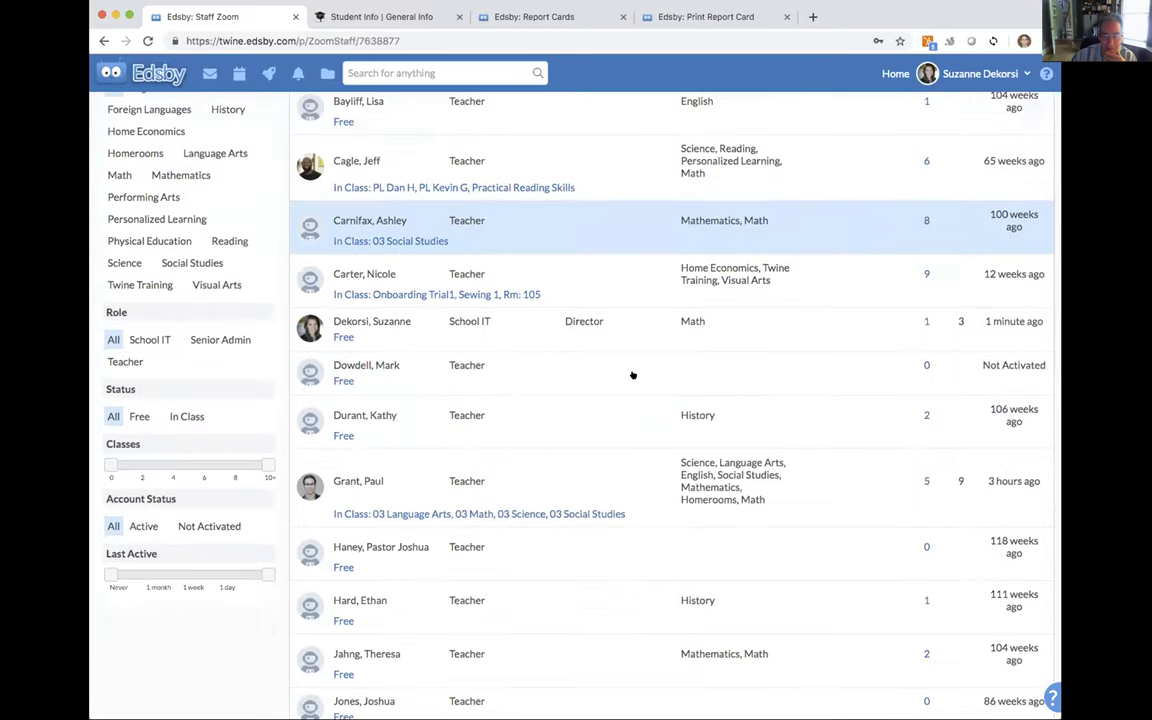
scroll(630, 373, "up", 5)
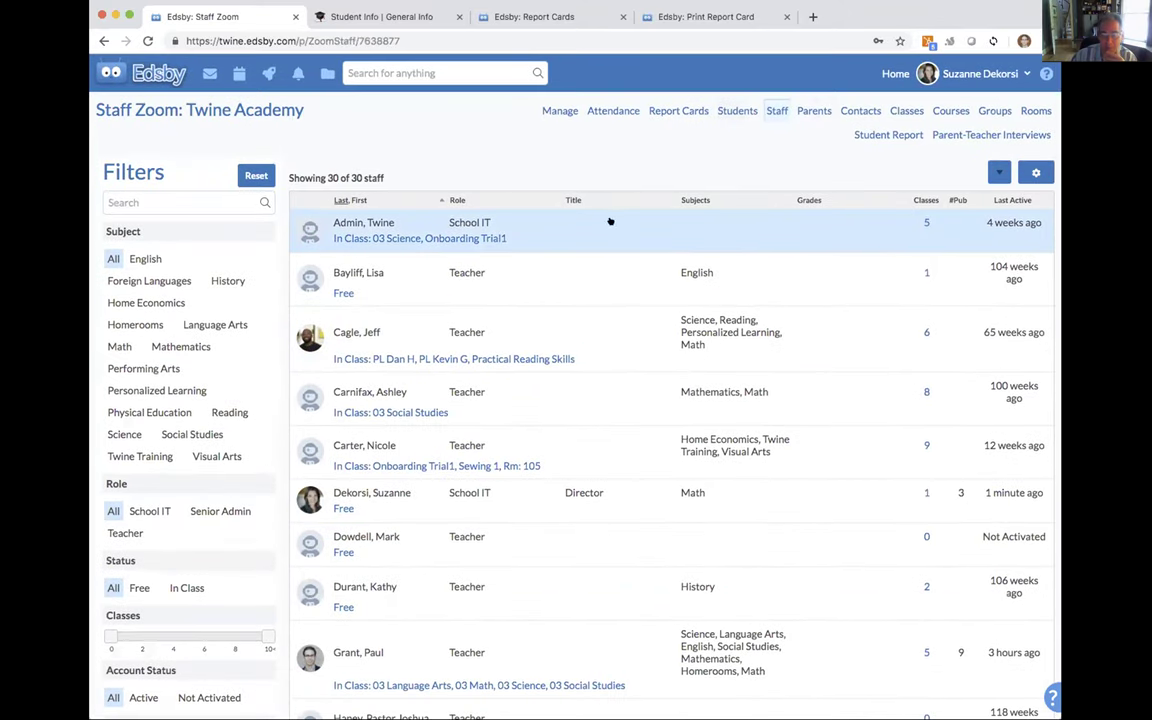
scroll(658, 304, "down", 1)
scroll(659, 305, "up", 1)
scroll(945, 246, "down", 1)
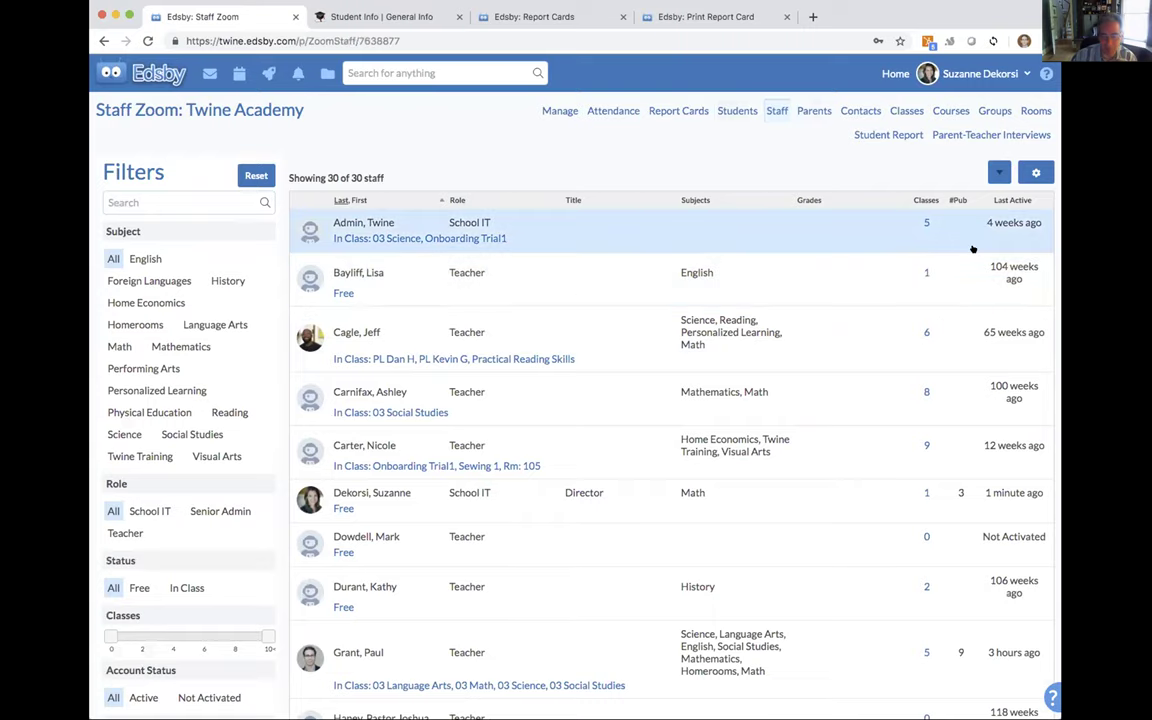
scroll(973, 249, "down", 7)
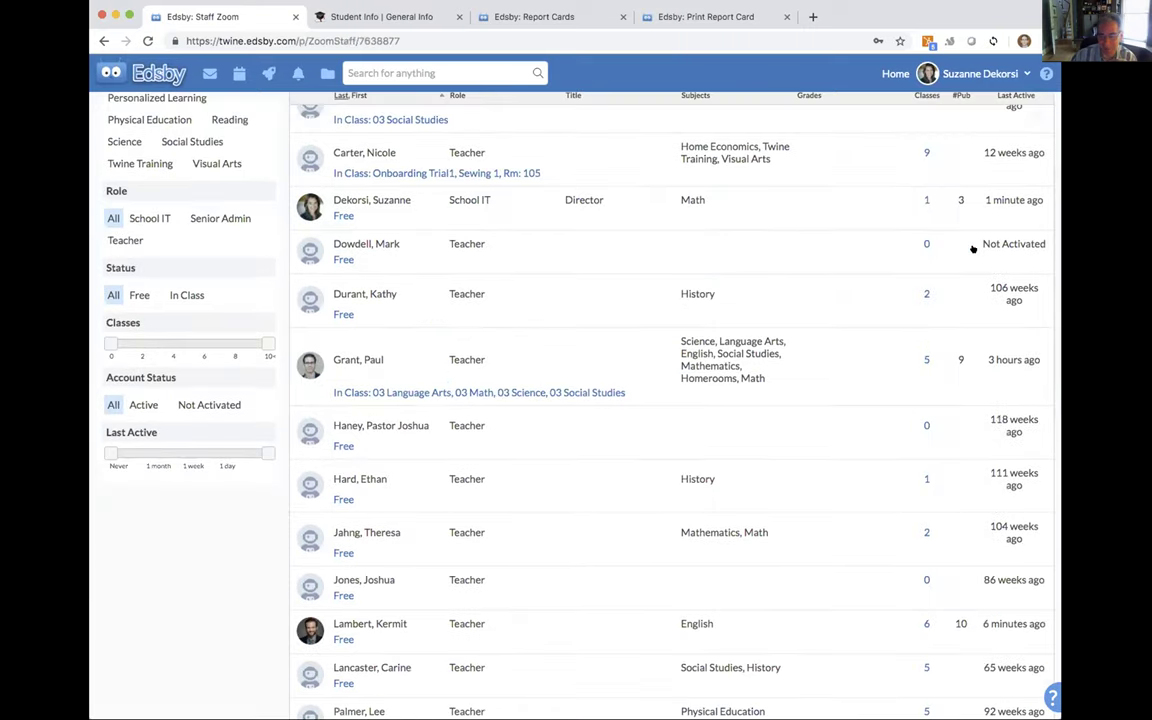
scroll(973, 249, "up", 7)
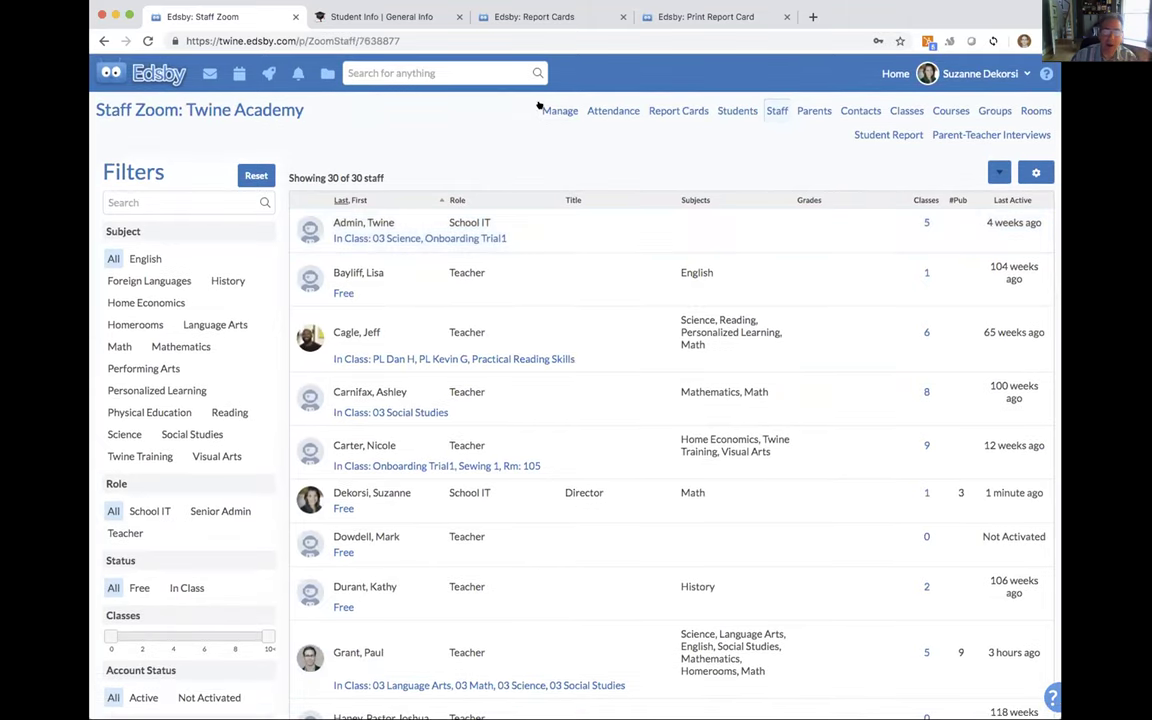
left_click(409, 17)
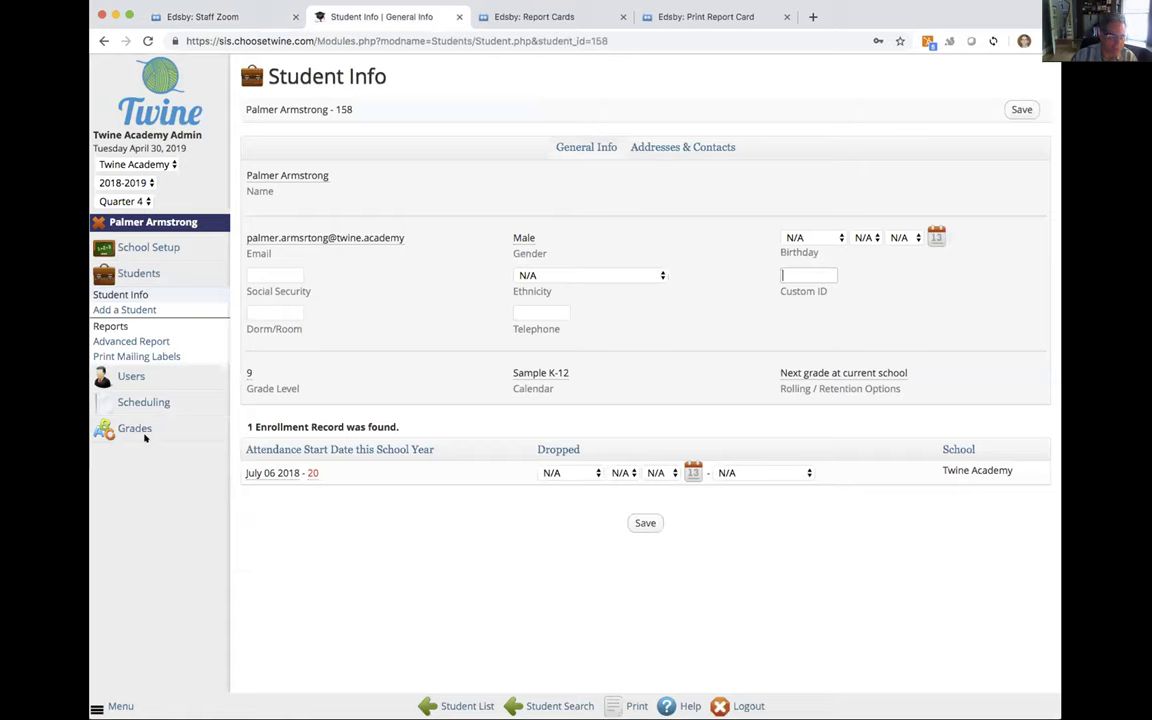
Step: Bring up the Scheduling flyout in the Twine SIS sidebar
mouse_move(141, 397)
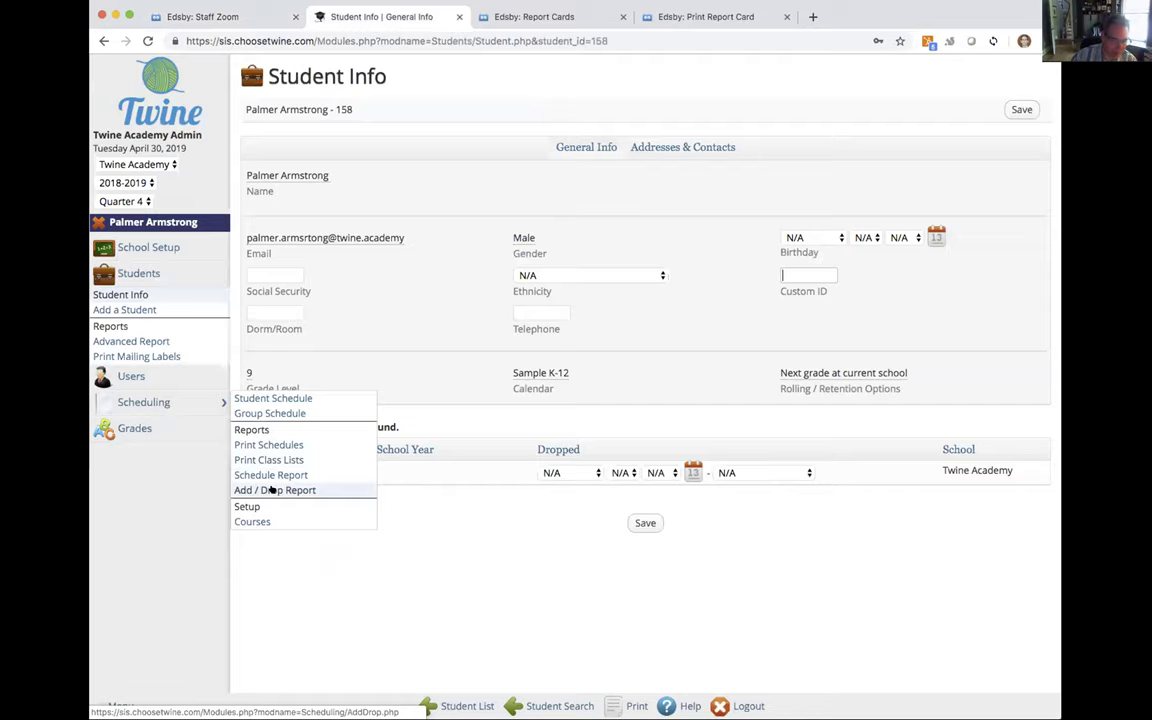
Step: Open the Student Schedule and scroll through the student's eight courses
left_click(262, 398)
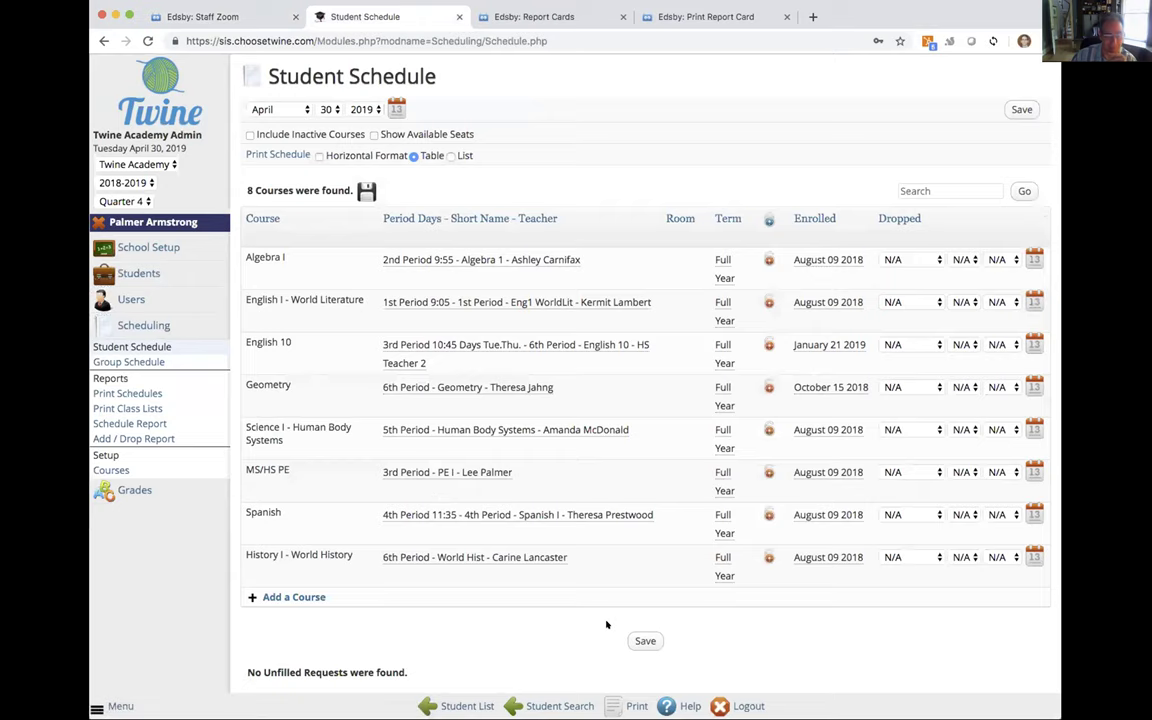
scroll(606, 624, "down", 2)
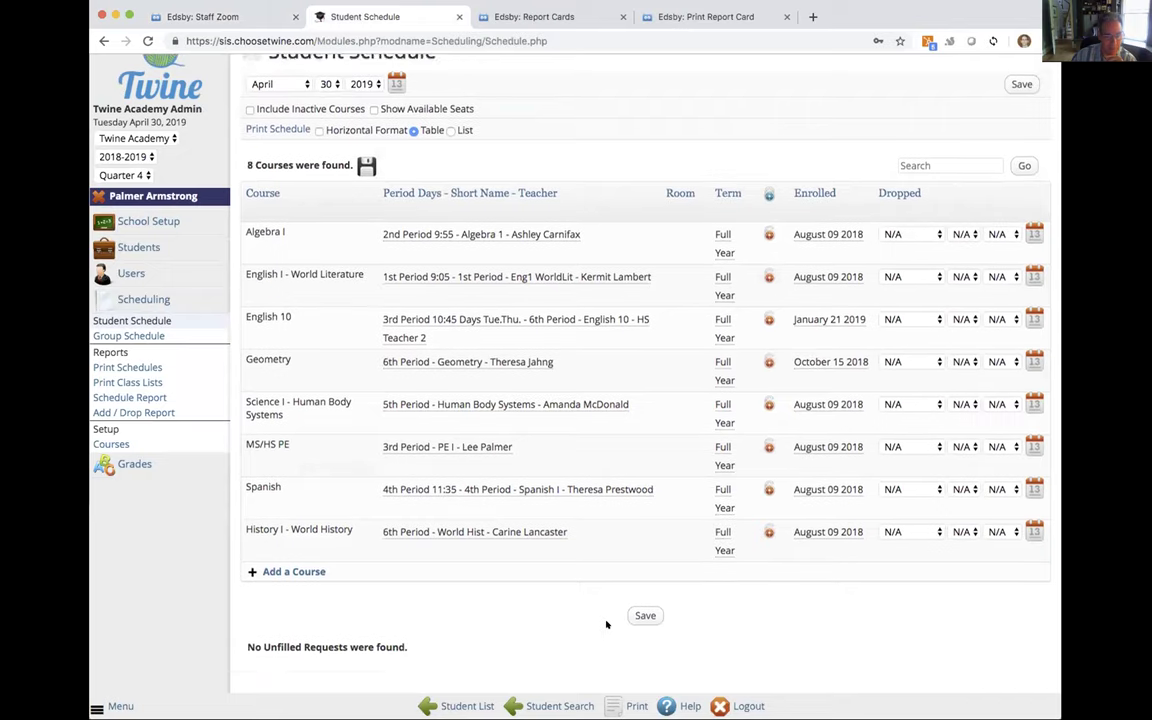
scroll(606, 624, "up", 2)
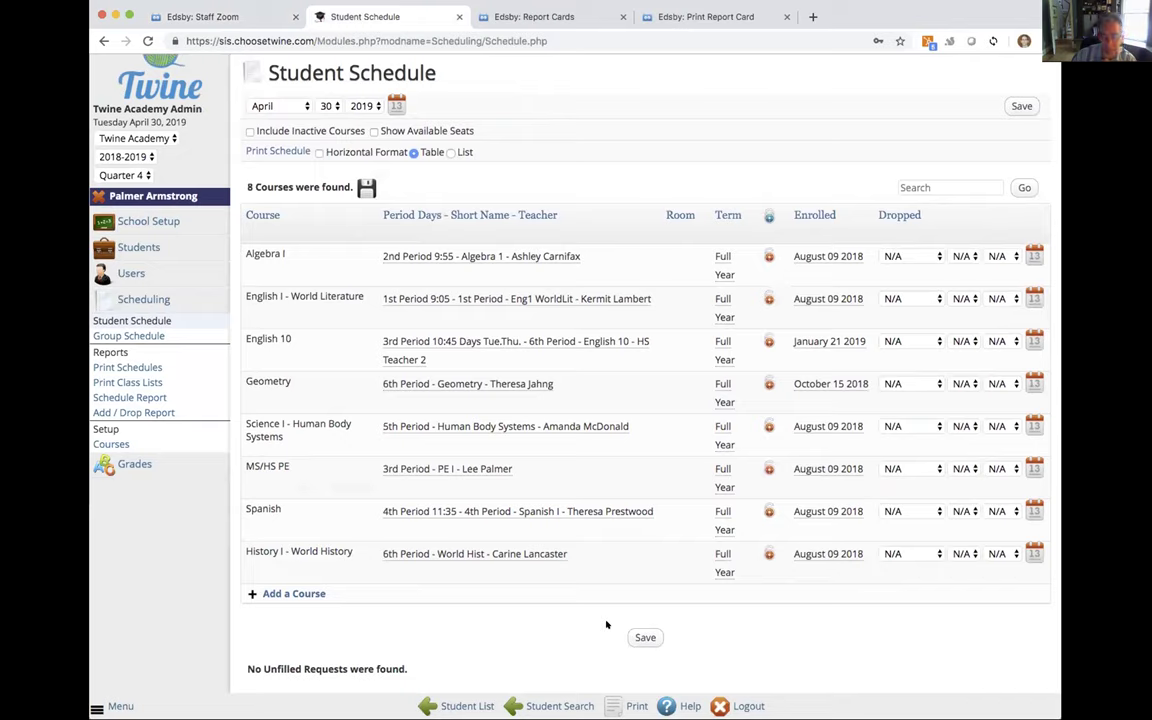
Step: From the Edsby tab, load choosetwine.com in a new browser tab
left_click(200, 17)
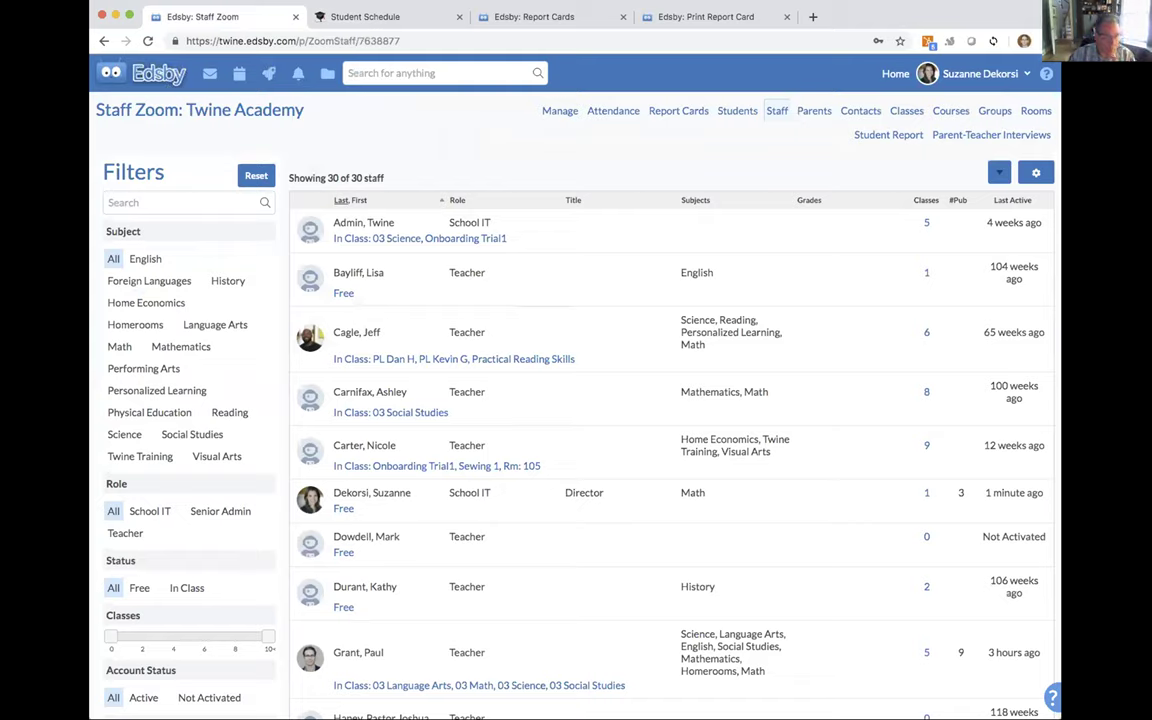
key("super+t")
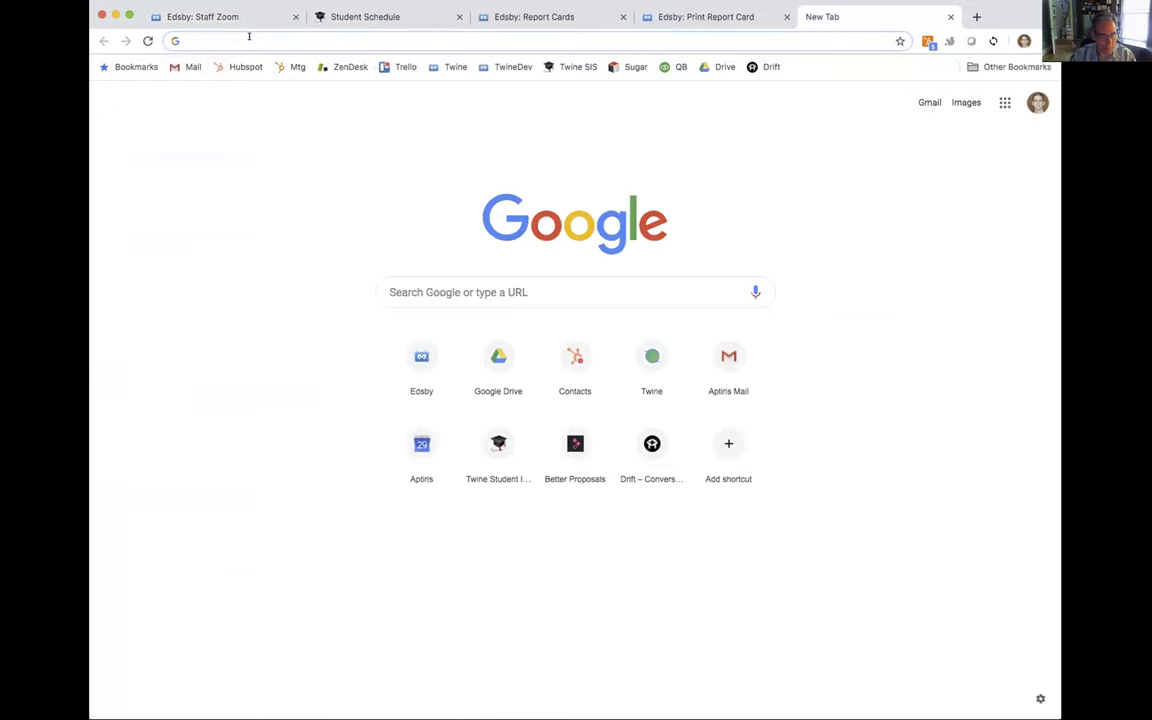
type("choosetwine.com")
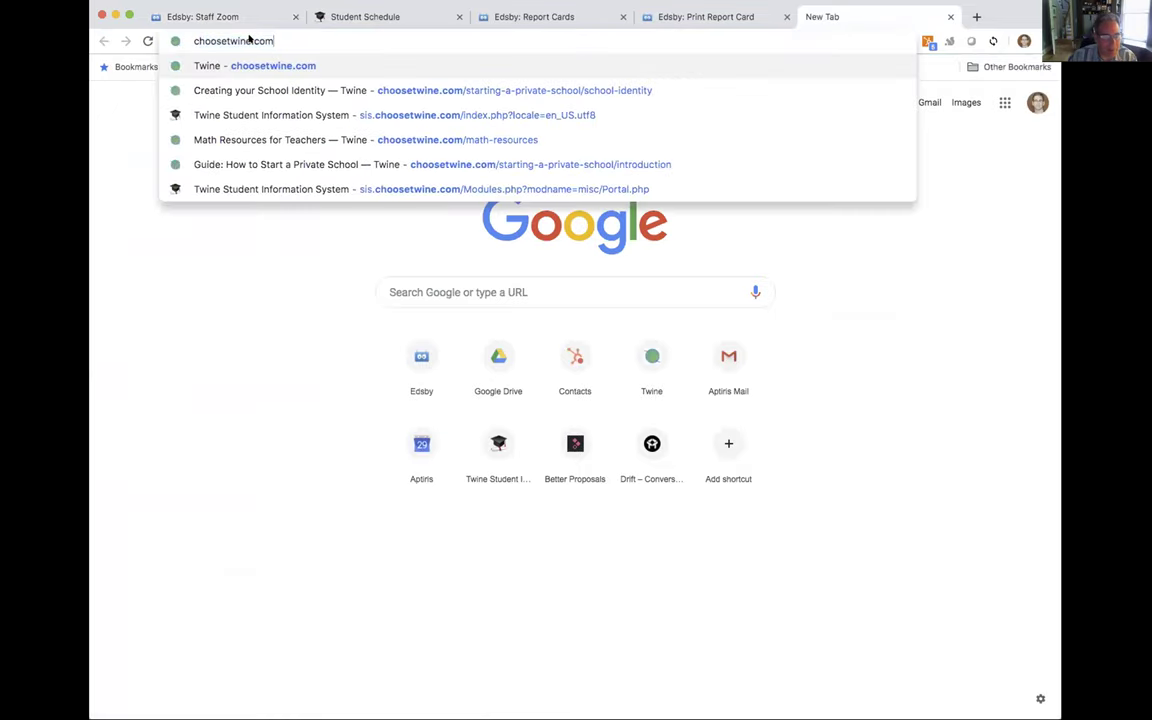
key("Return")
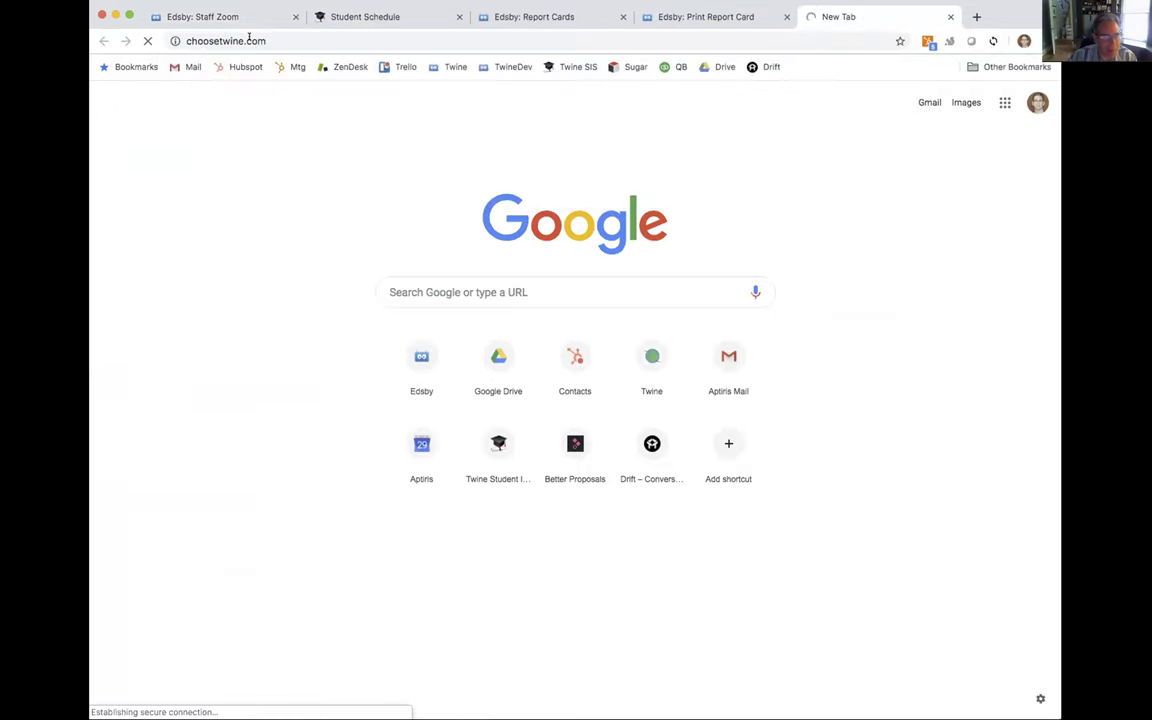